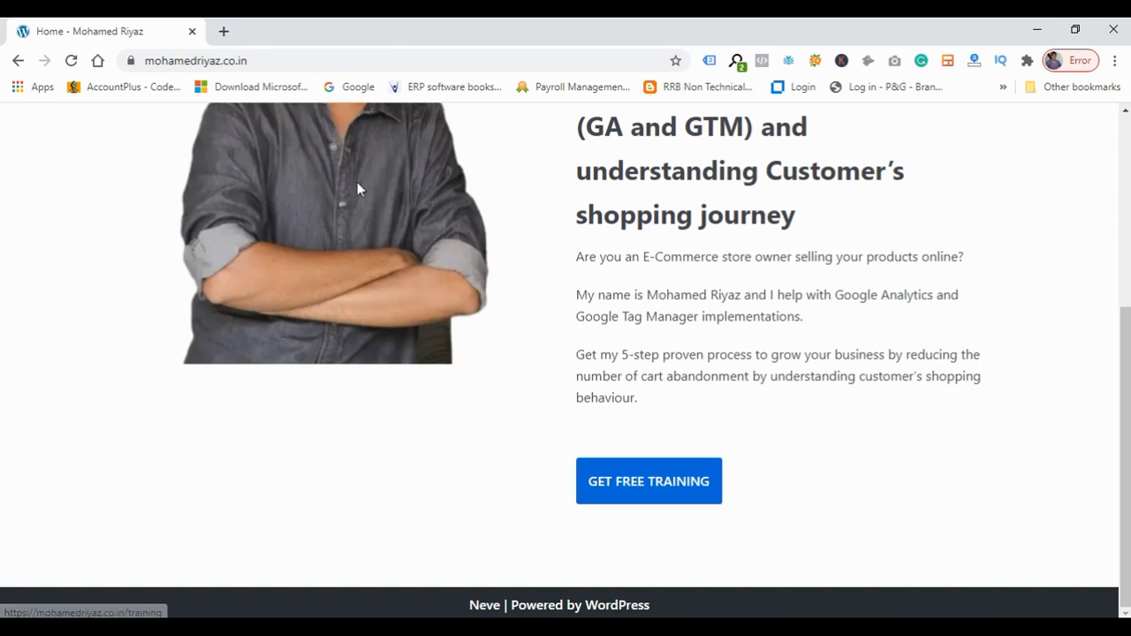
Open a new browser tab and go to Google Tag Manager.
click(227, 34)
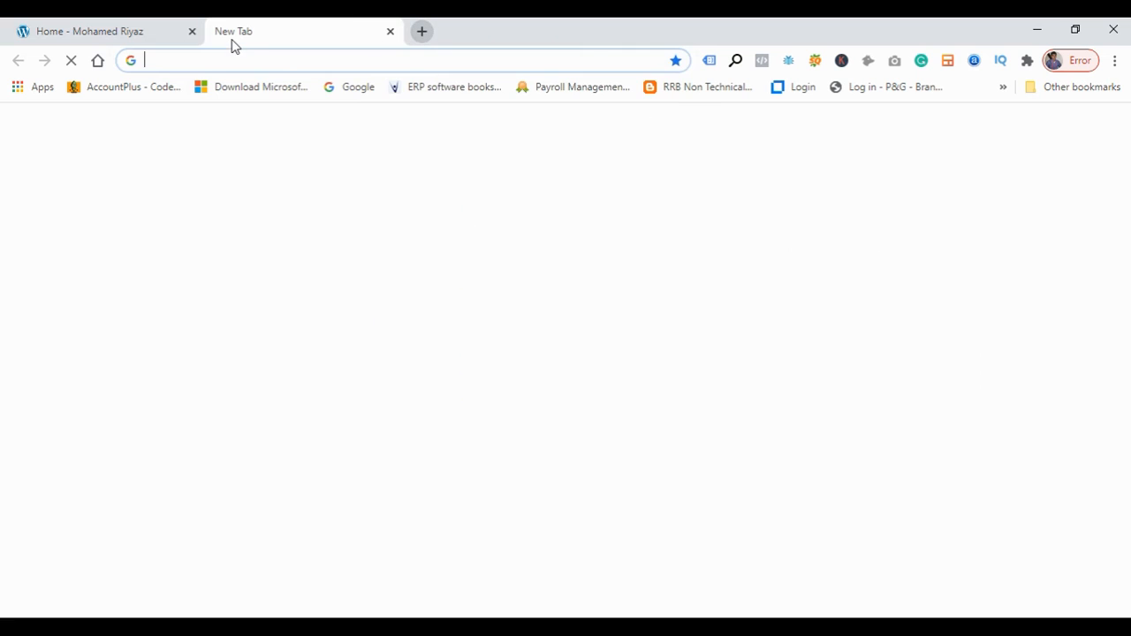
text(tag)
key(Return)
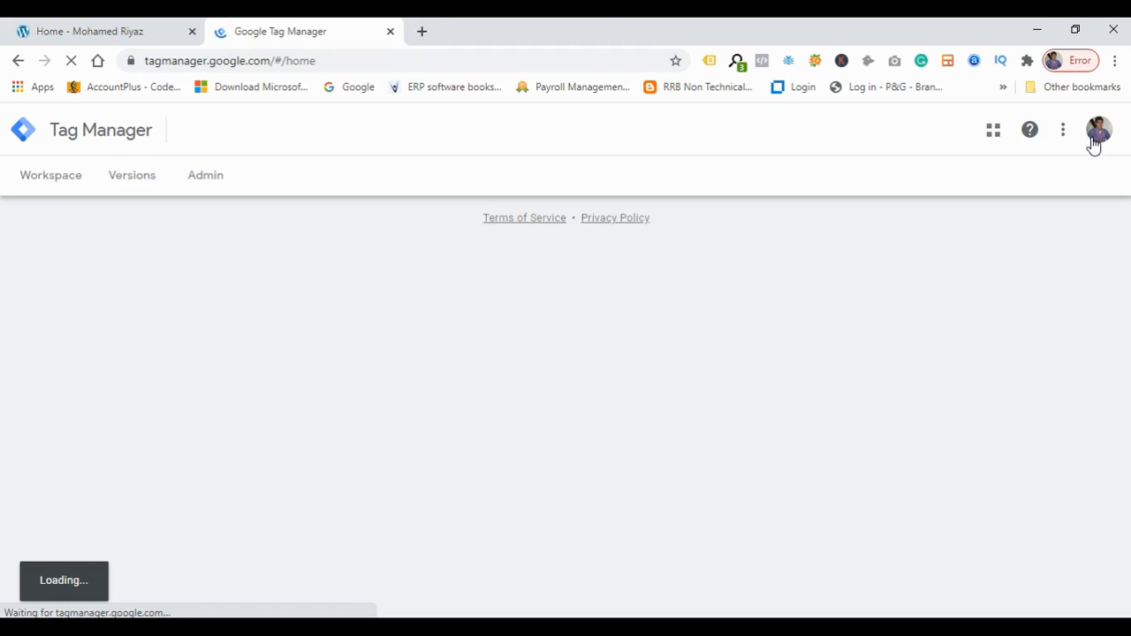
Switch to the site owner's business Google account.
click(1094, 138)
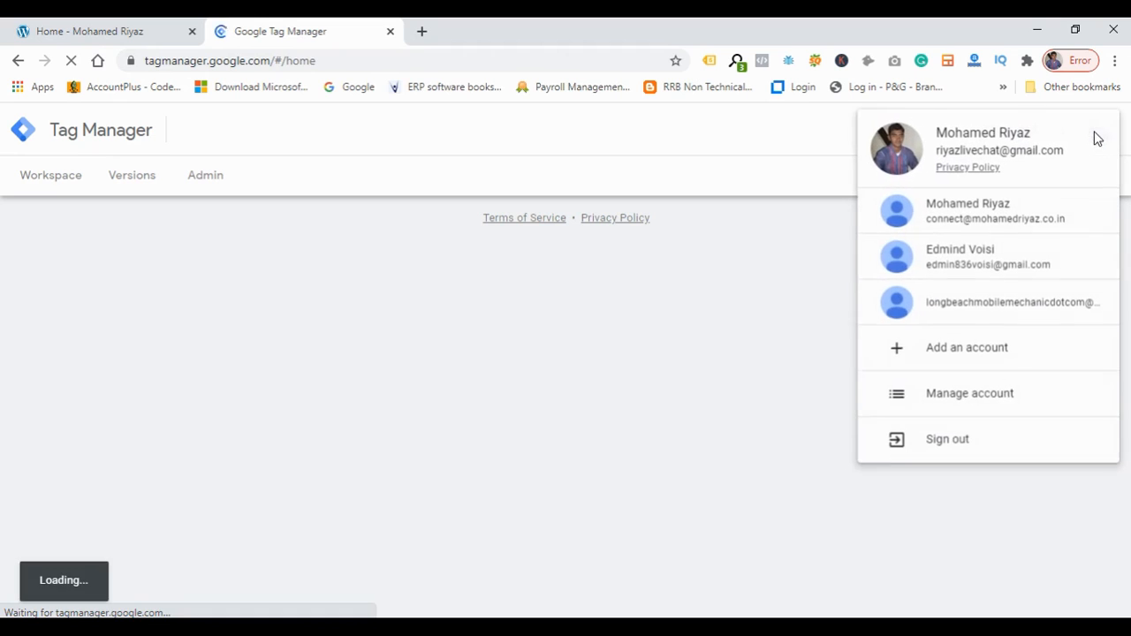
click(975, 227)
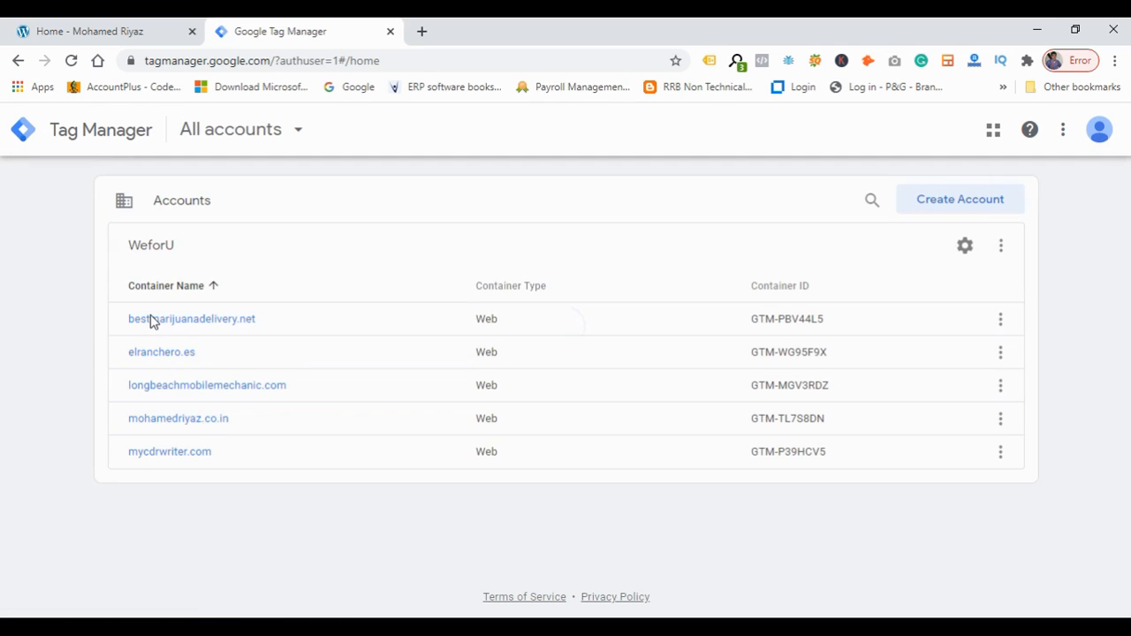
Open the container for the website shown in the first tab and go to its Tags list.
click(180, 420)
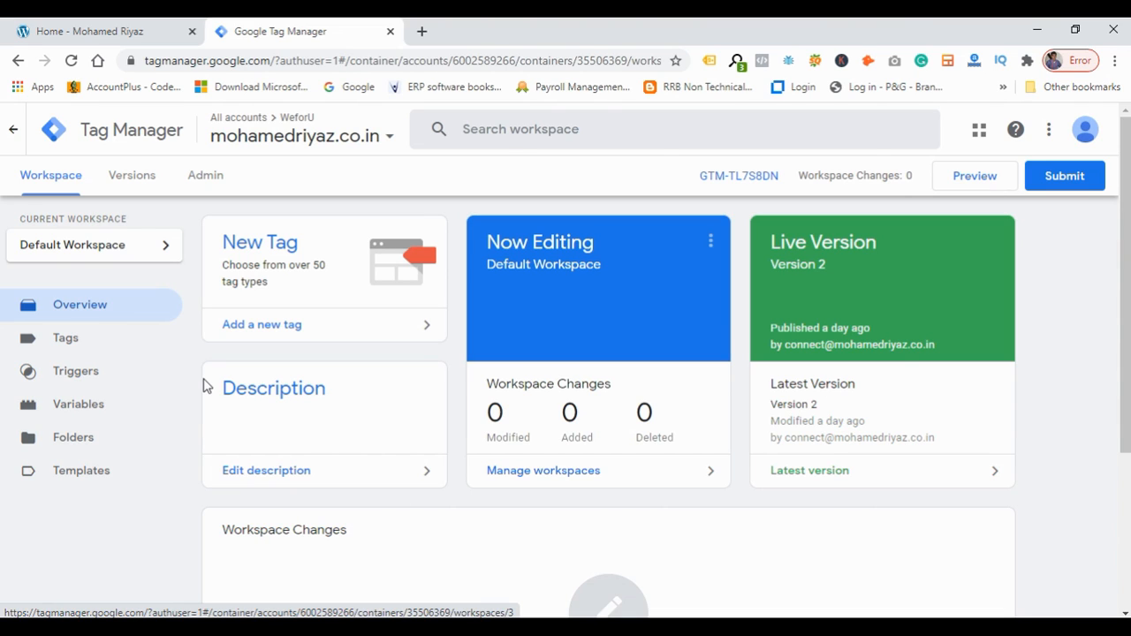
scroll(204, 383, down, 1)
scroll(203, 380, up, 1)
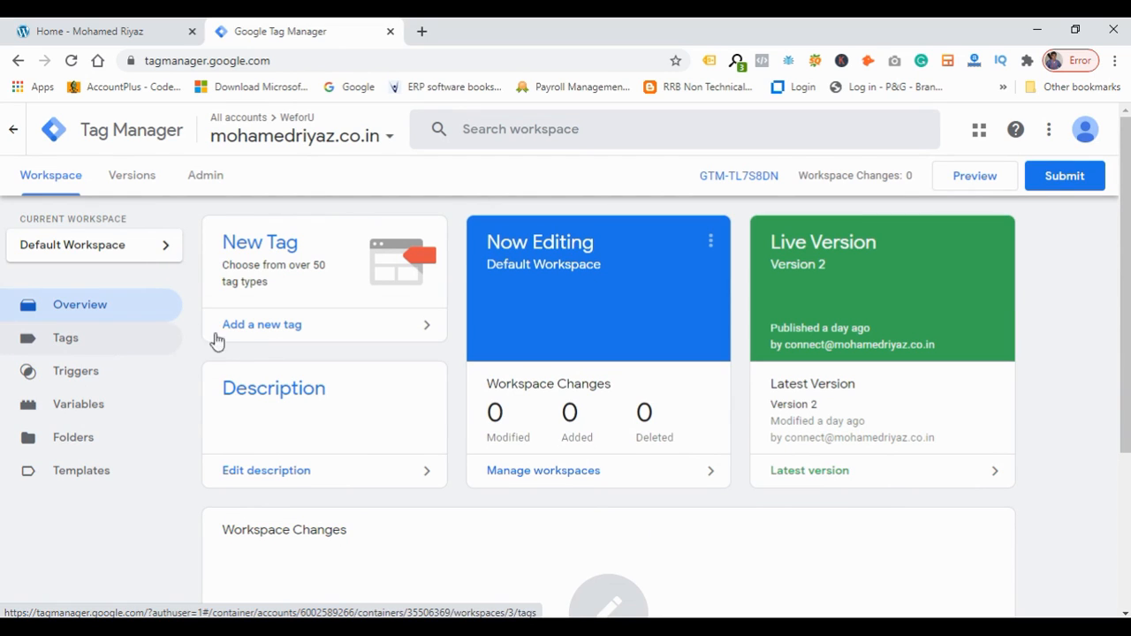
click(165, 342)
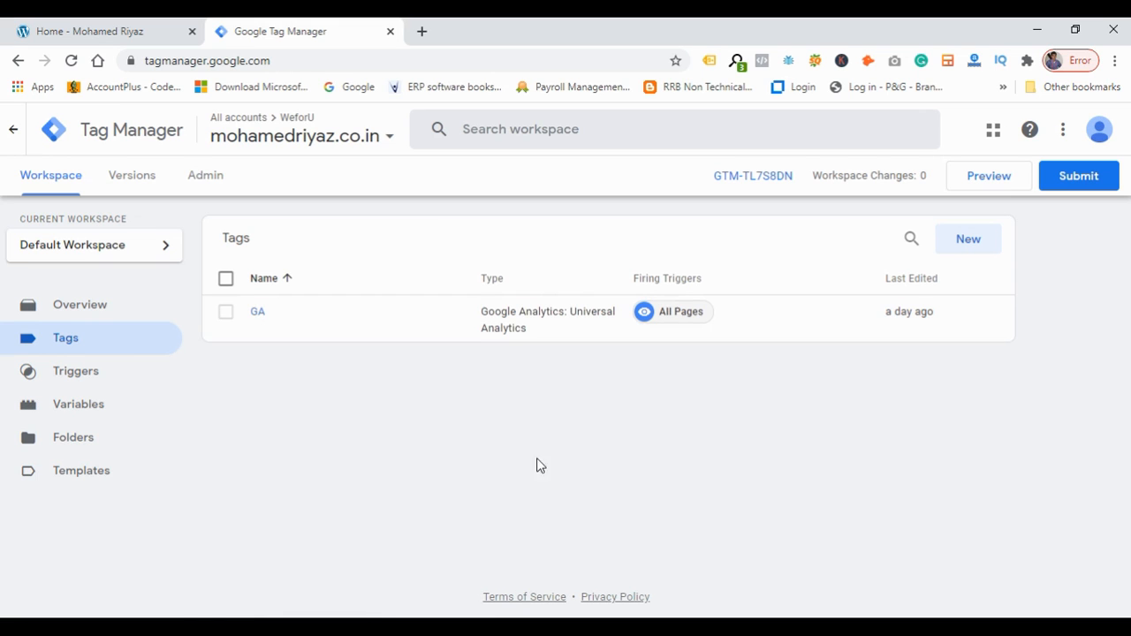
Create a new tag and name it Free Training Button Click.
click(975, 248)
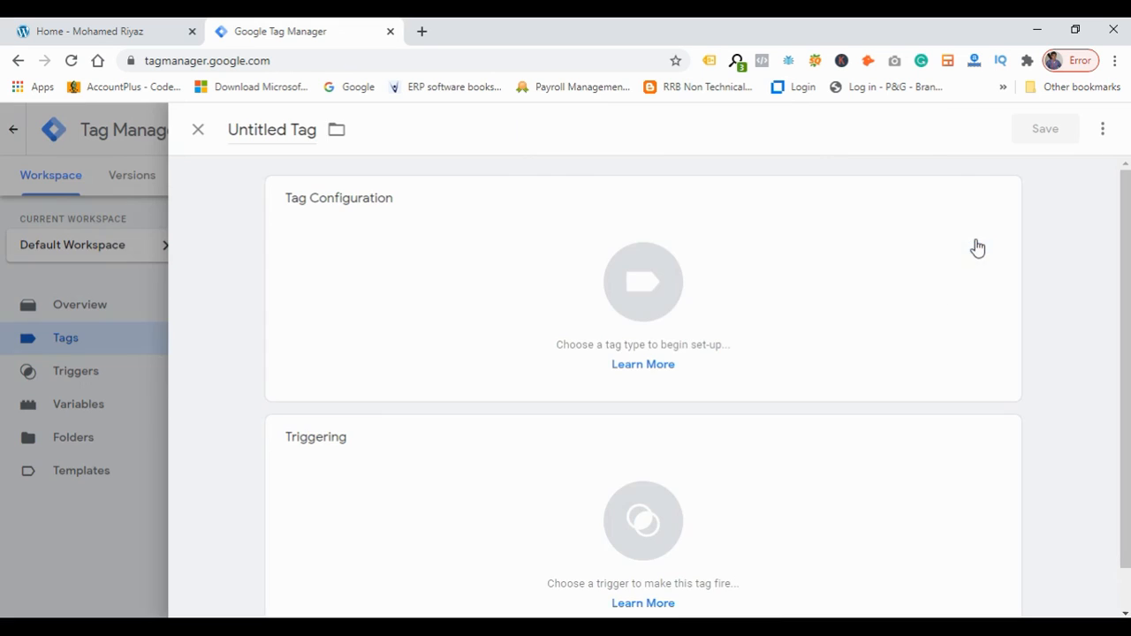
click(303, 134)
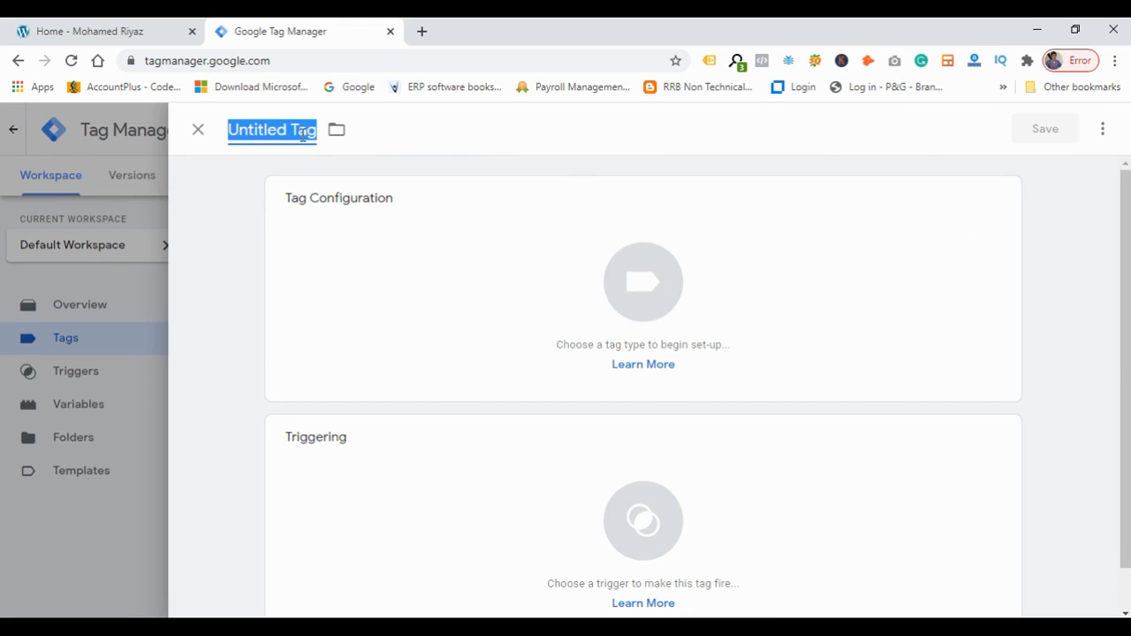
text(Fr)
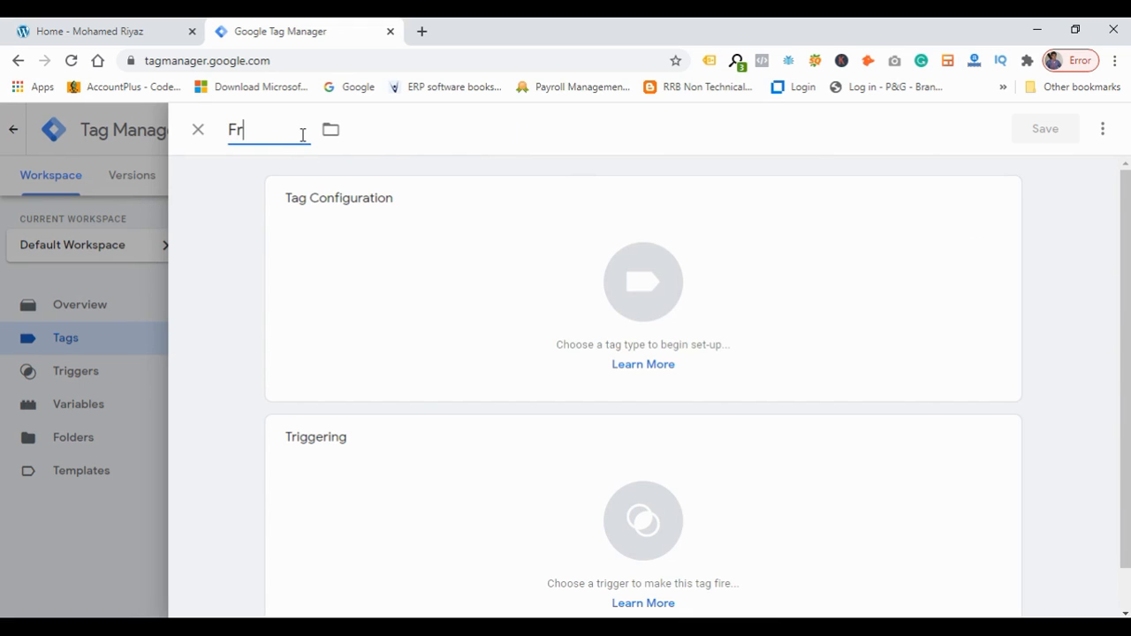
text(ee Training Button Click)
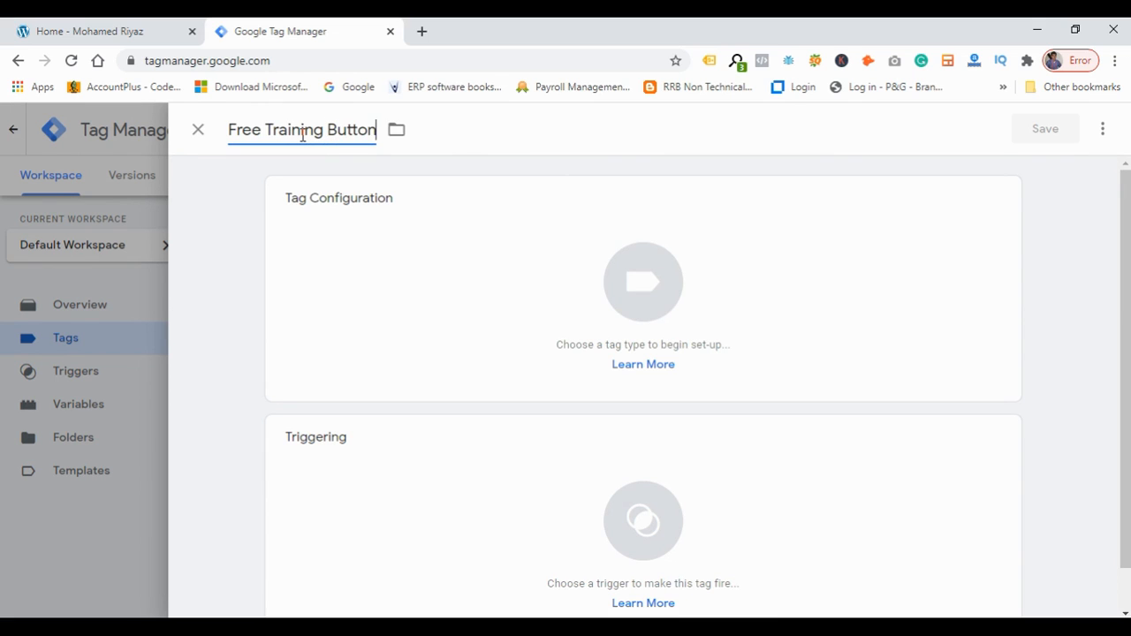
Set the tag type to Google Analytics: Universal Analytics.
click(508, 295)
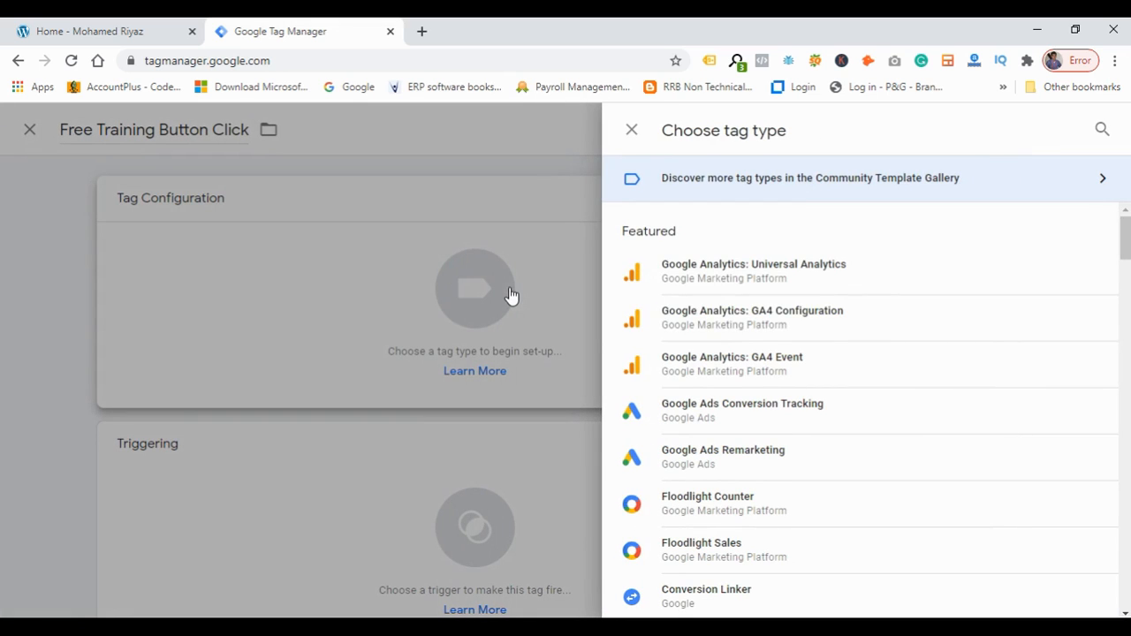
click(786, 284)
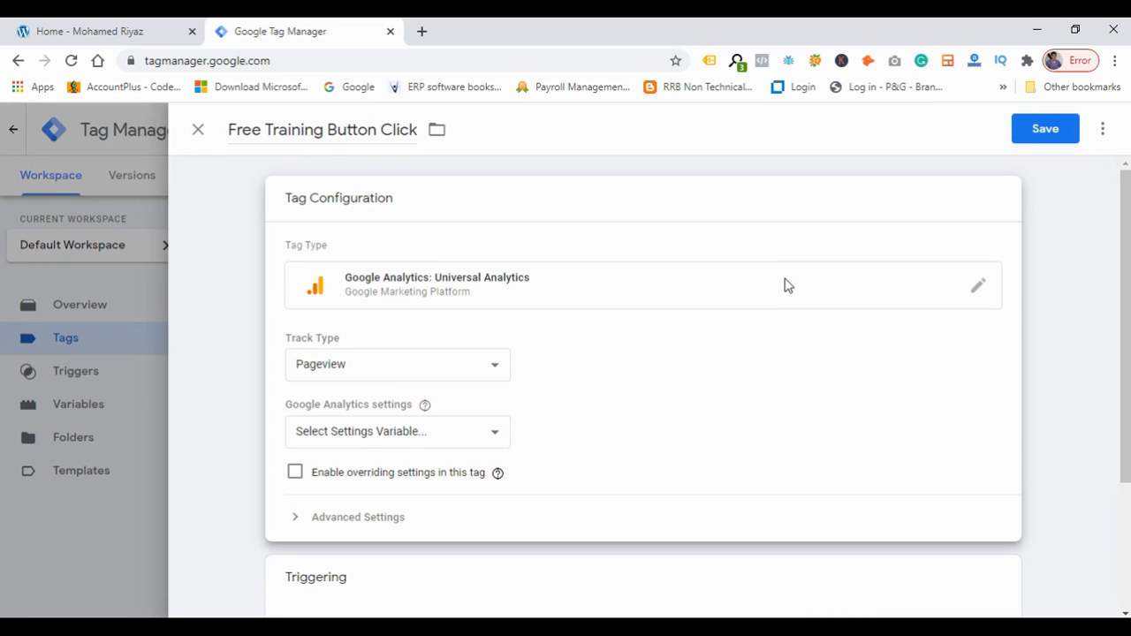
Browse the list of available tag types and reselect Google Analytics: Universal Analytics.
click(682, 287)
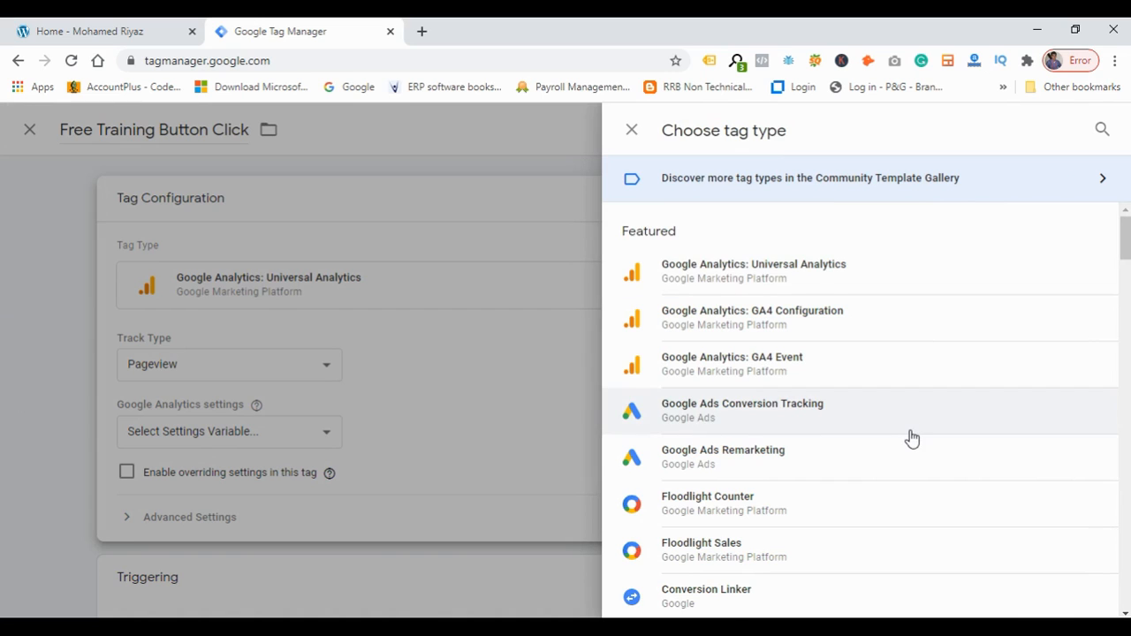
scroll(912, 438, down, 1)
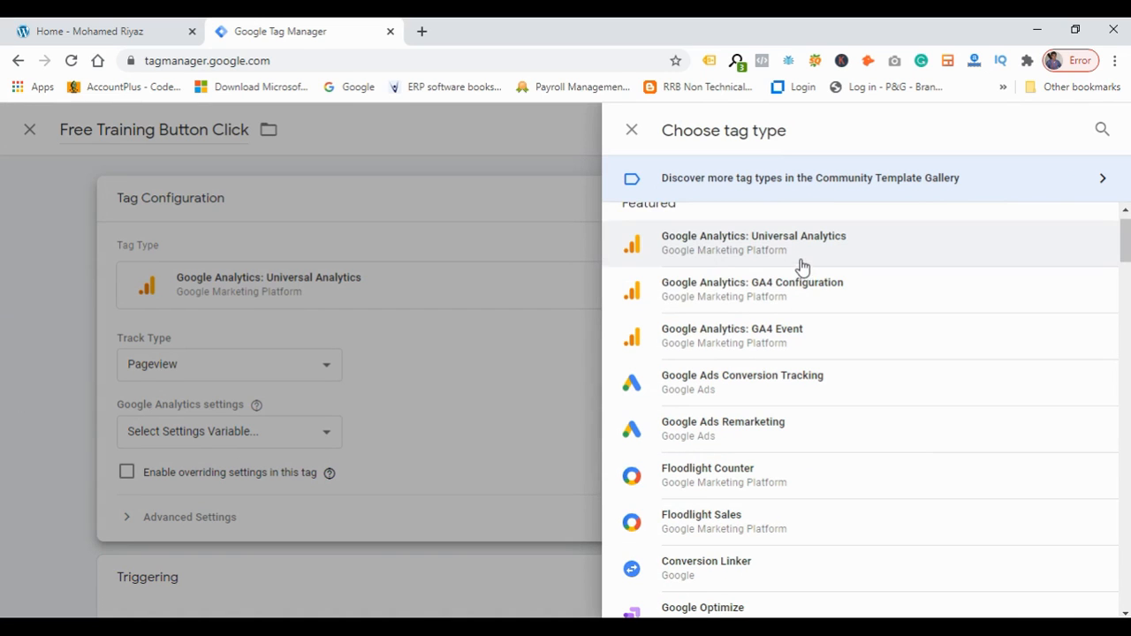
scroll(832, 443, up, 1)
scroll(831, 443, down, 3)
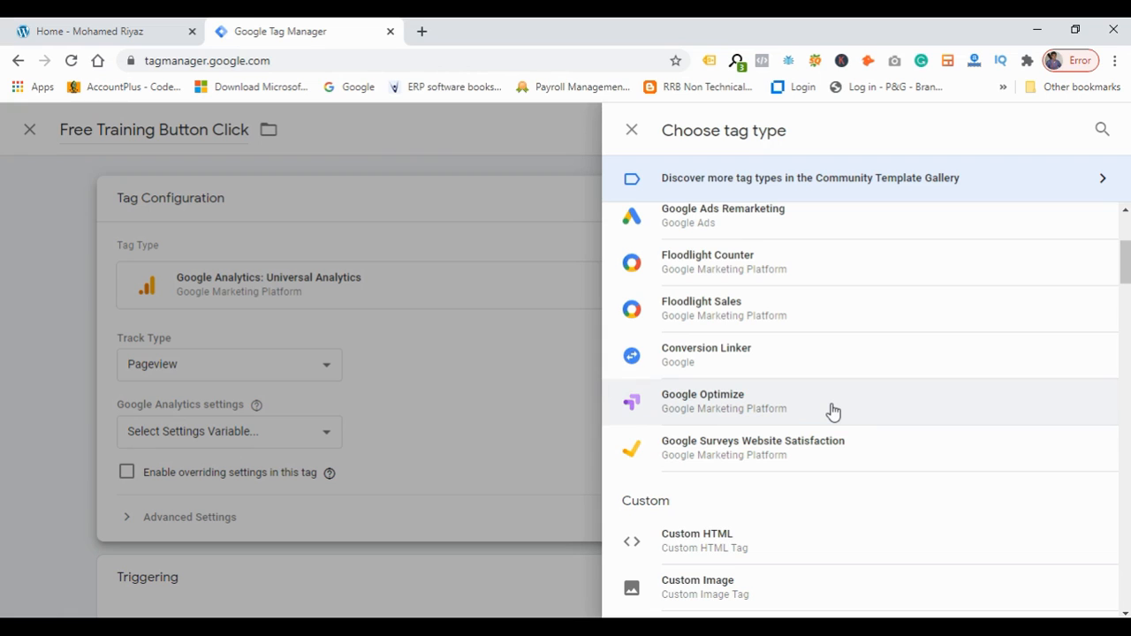
scroll(833, 412, up, 3)
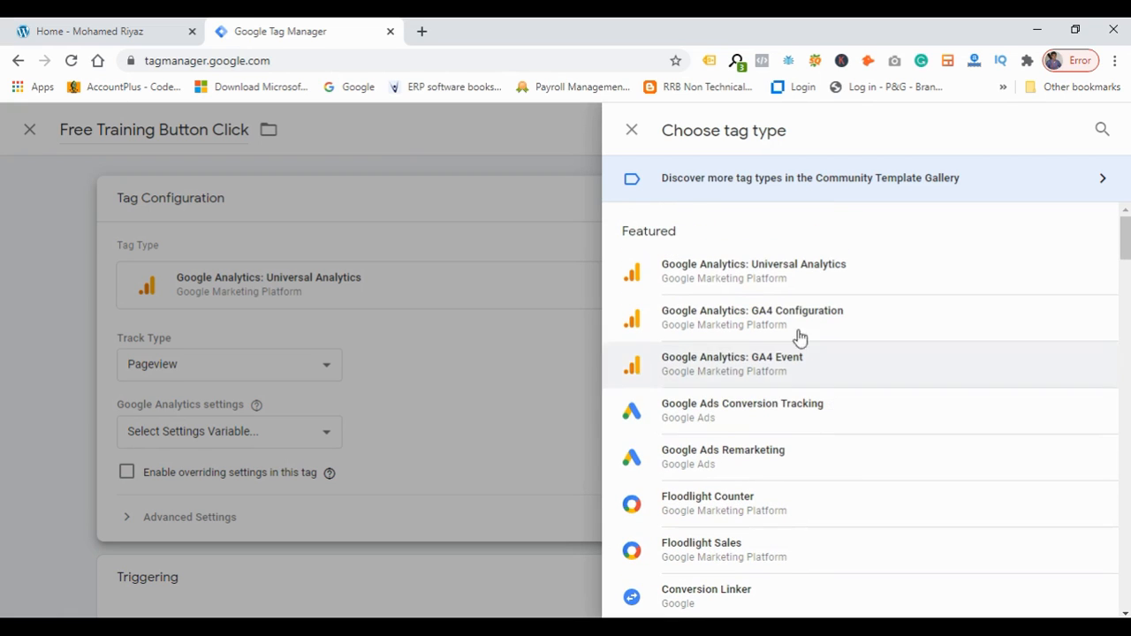
click(797, 271)
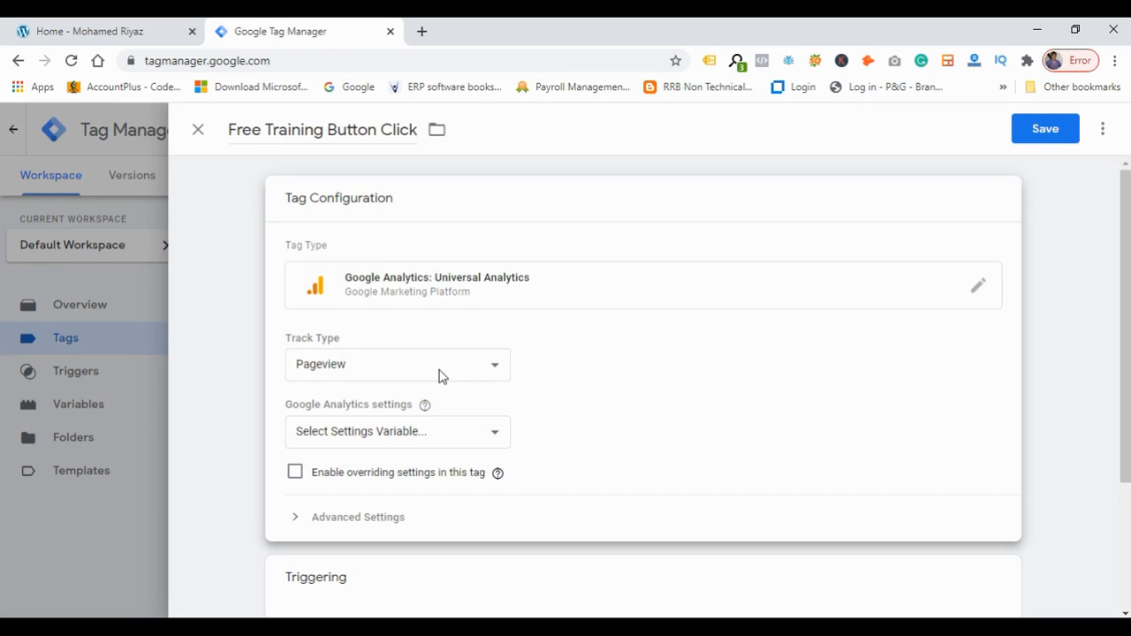
Set the tag's track type to Event.
double_click(292, 342)
drag(336, 344, 359, 341)
click(358, 342)
click(361, 376)
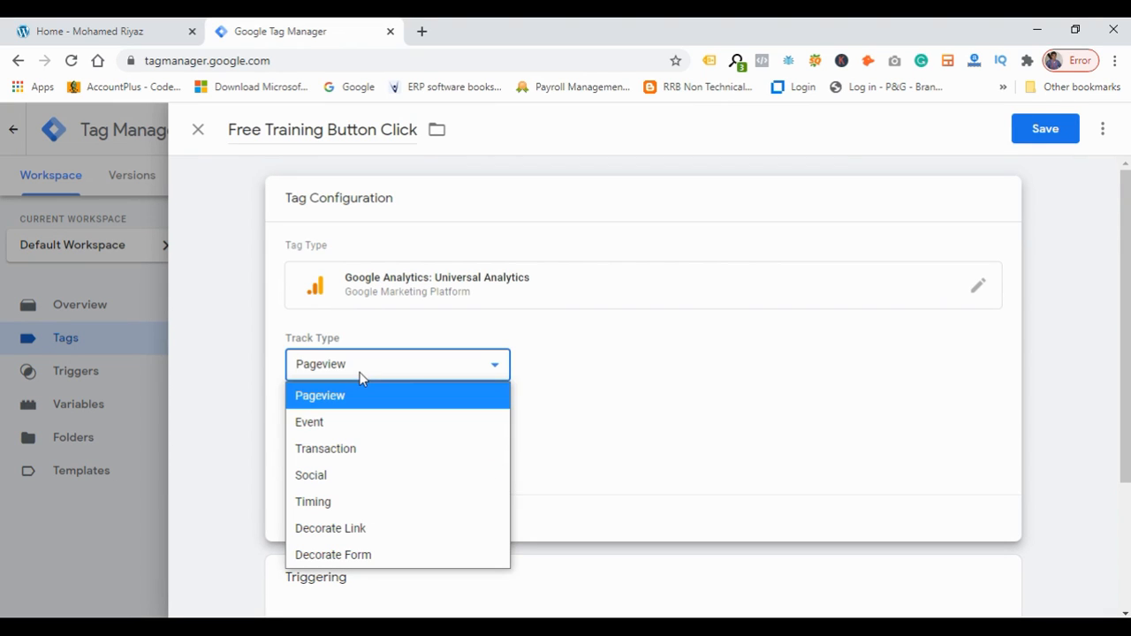
click(336, 426)
scroll(594, 411, down, 2)
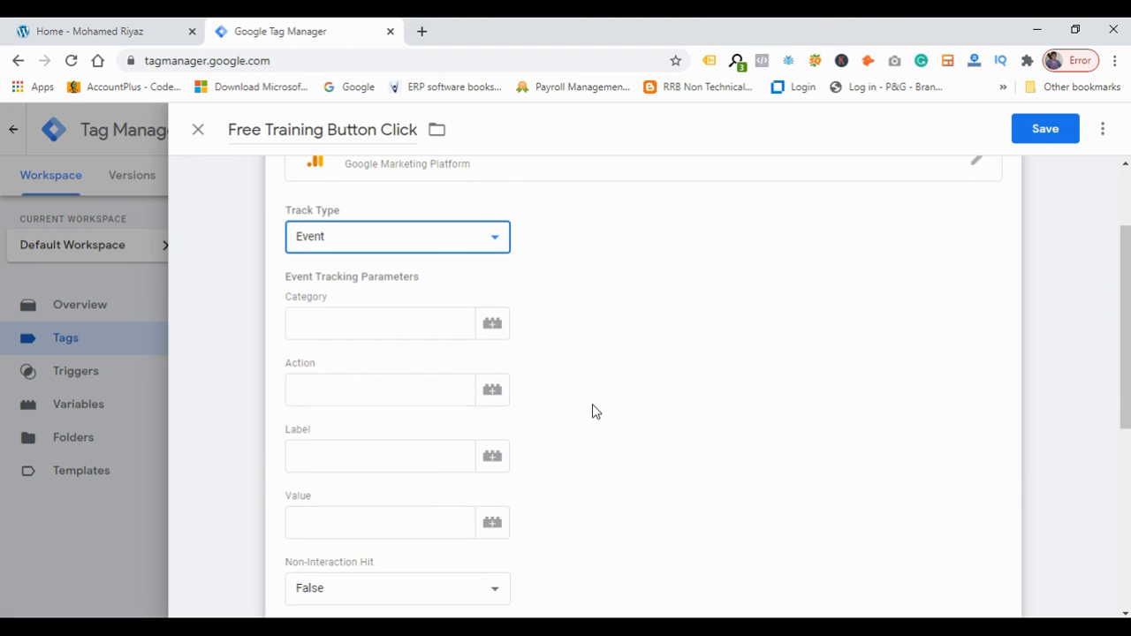
scroll(594, 411, down, 1)
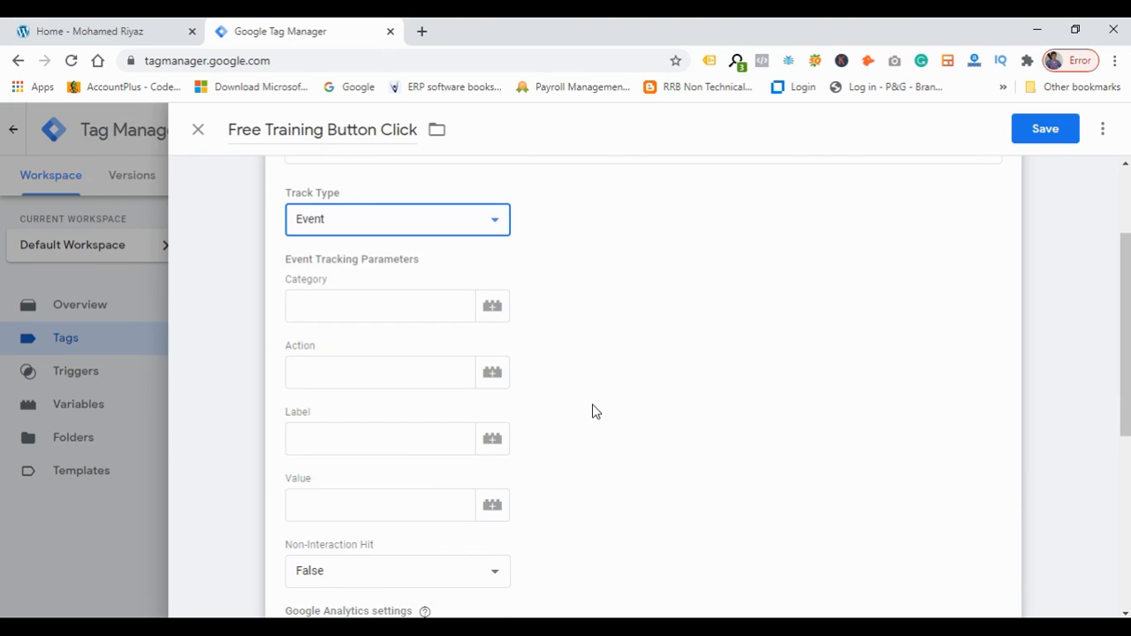
Examine the event tracking parameter fields Category, Action, Label and Value.
double_click(384, 262)
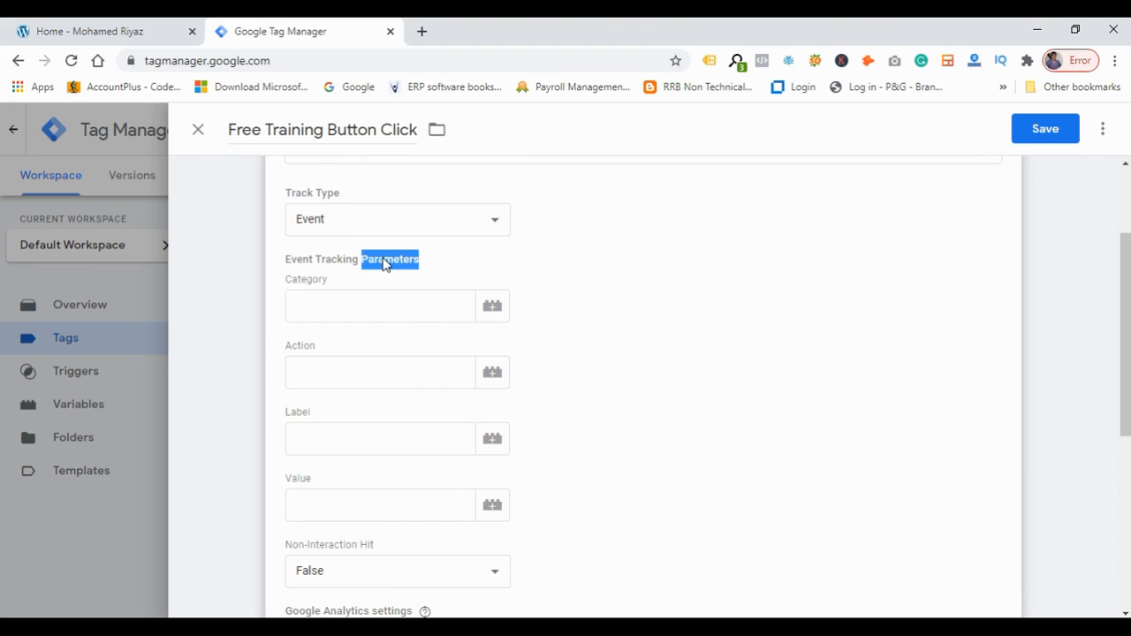
double_click(306, 281)
double_click(303, 348)
click(303, 416)
double_click(298, 414)
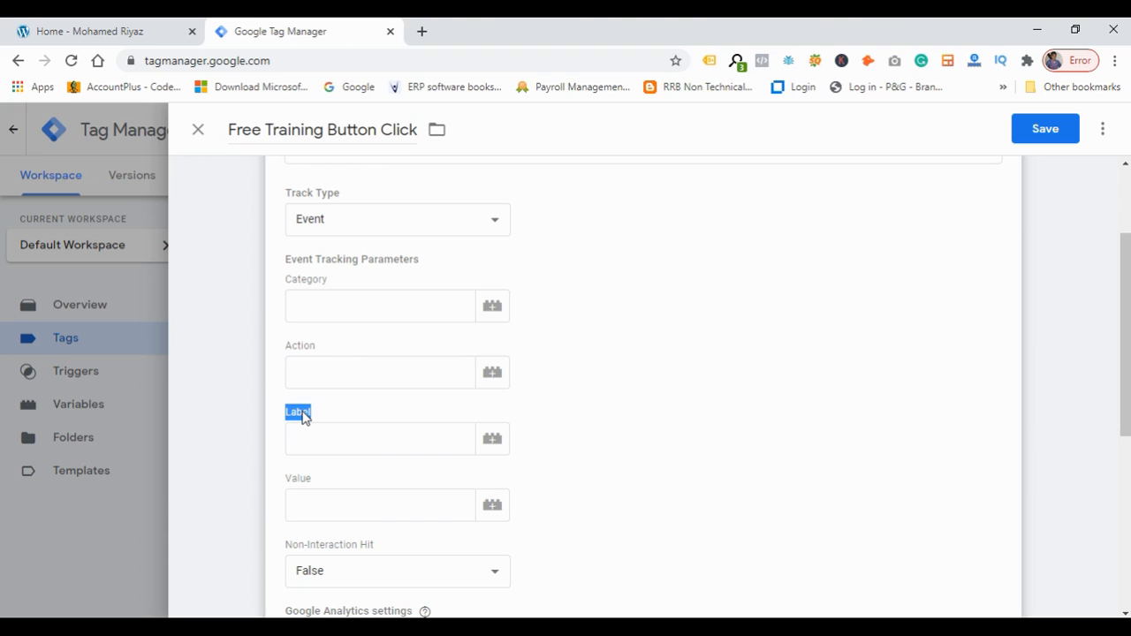
click(608, 397)
scroll(608, 403, down, 1)
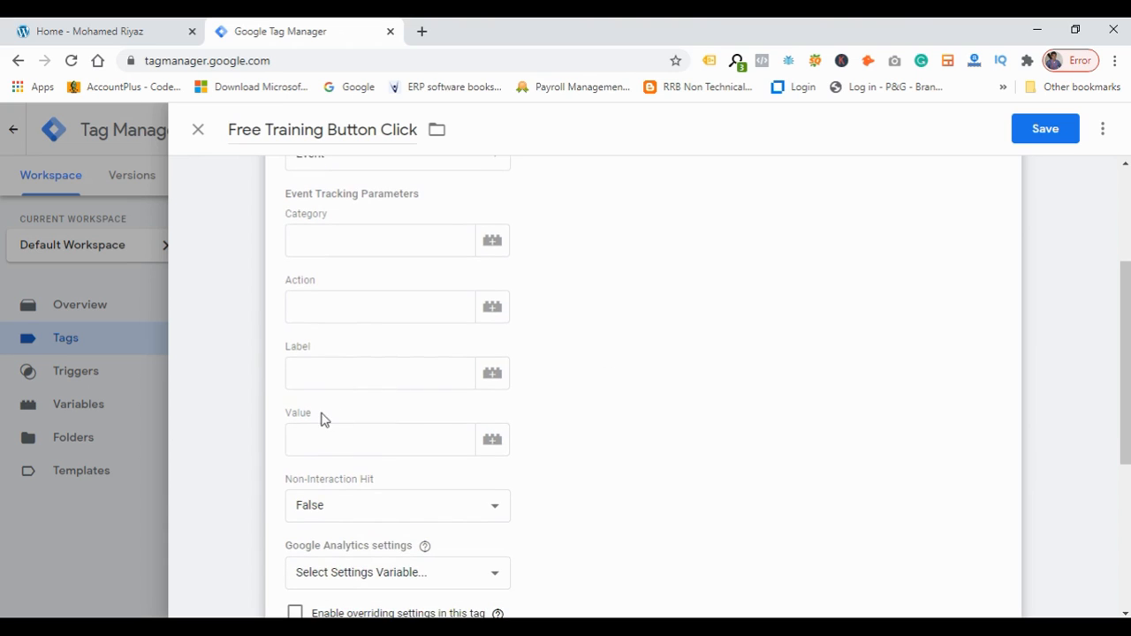
double_click(300, 417)
click(589, 382)
scroll(593, 382, up, 1)
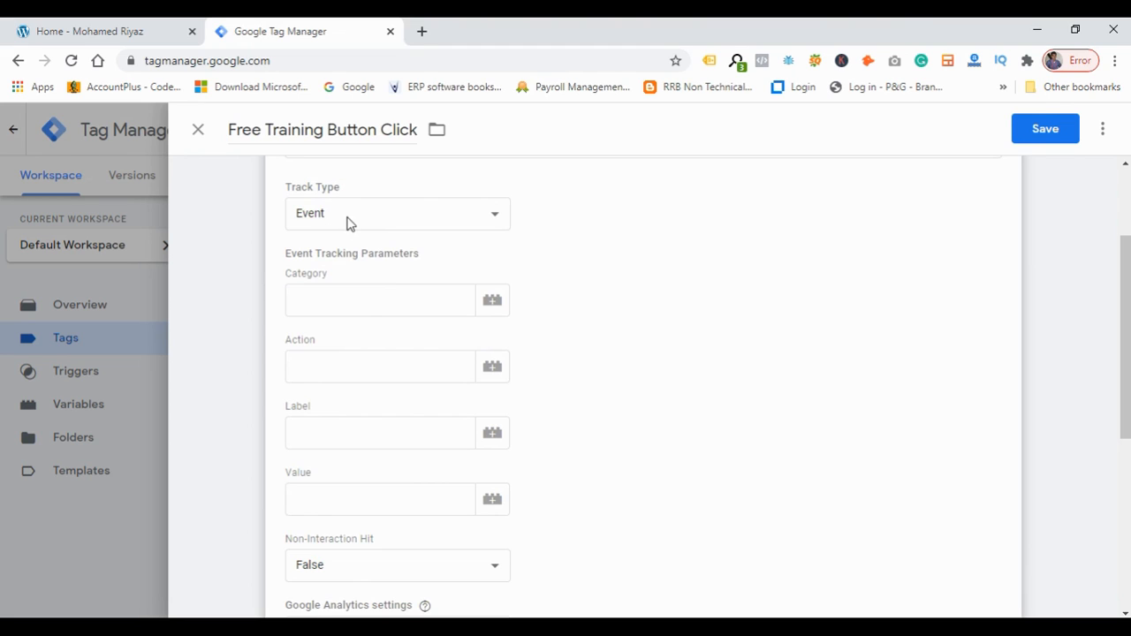
Set the event Category to event_information.
click(358, 294)
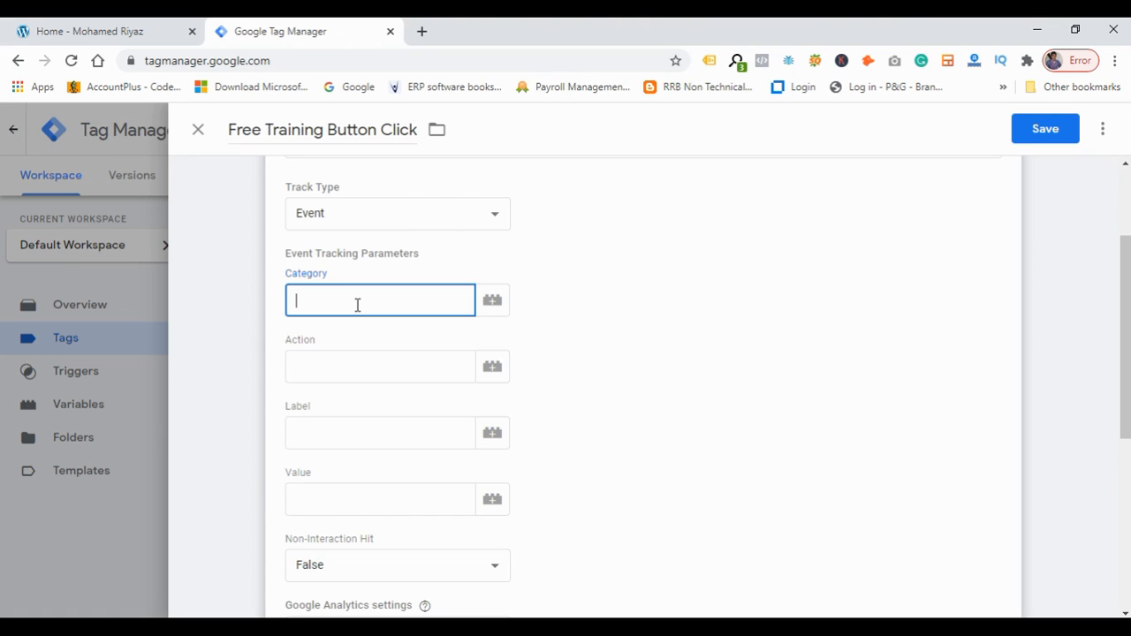
text(event_information)
key(Tab)
key(Tab)
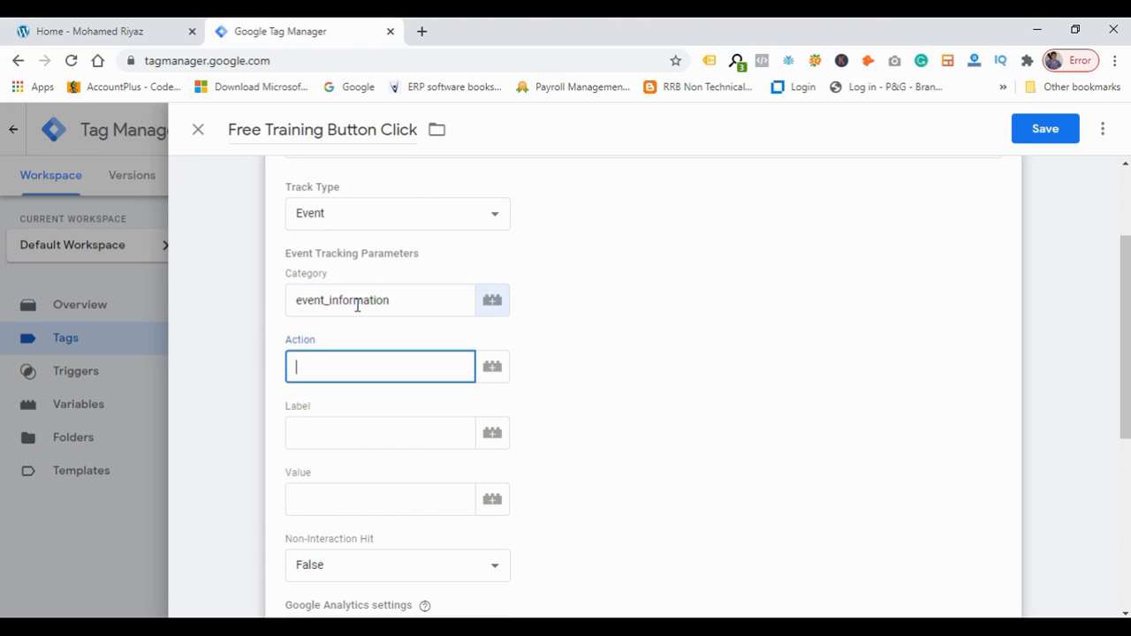
Set the event Action to event_button_click.
text(e)
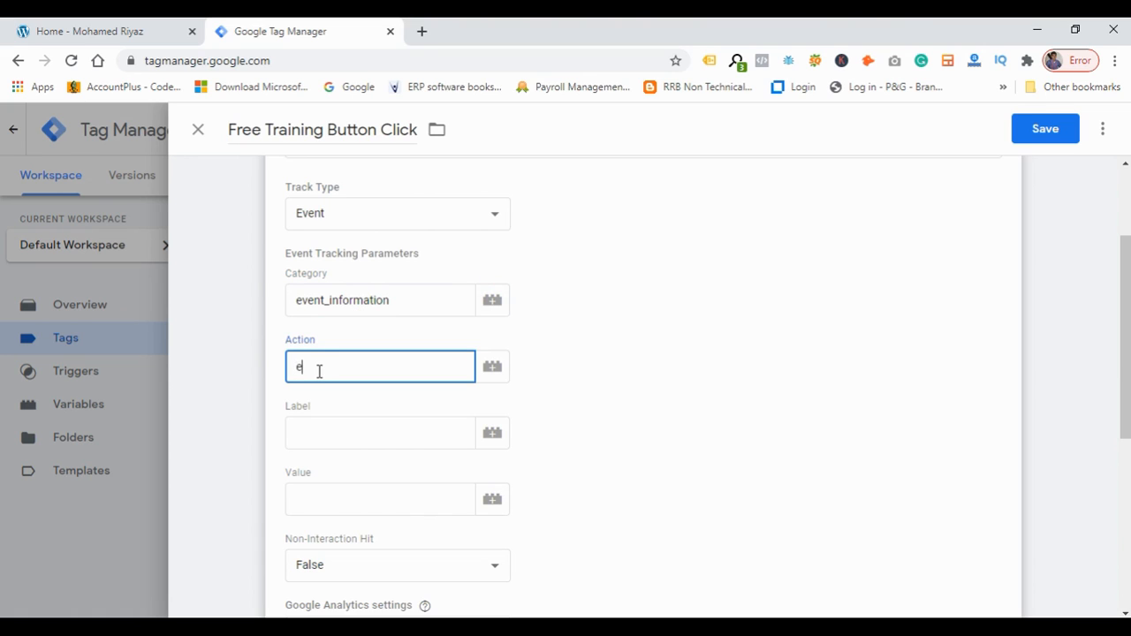
text(vent_button_click)
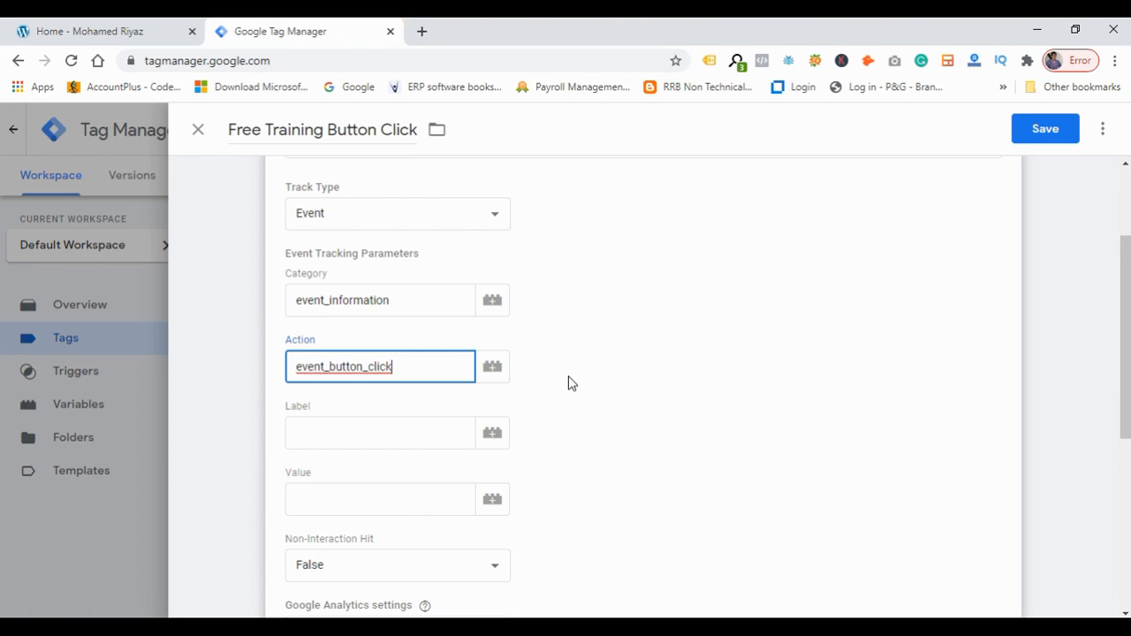
Set the event Label to Free Training.
click(353, 443)
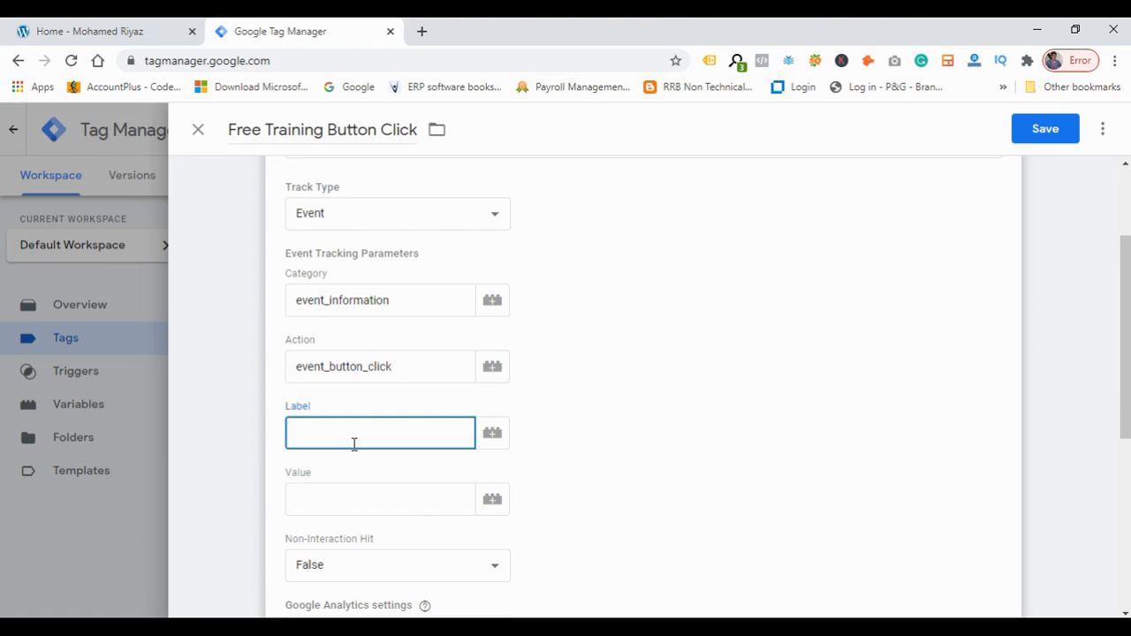
text(Free Training)
click(650, 295)
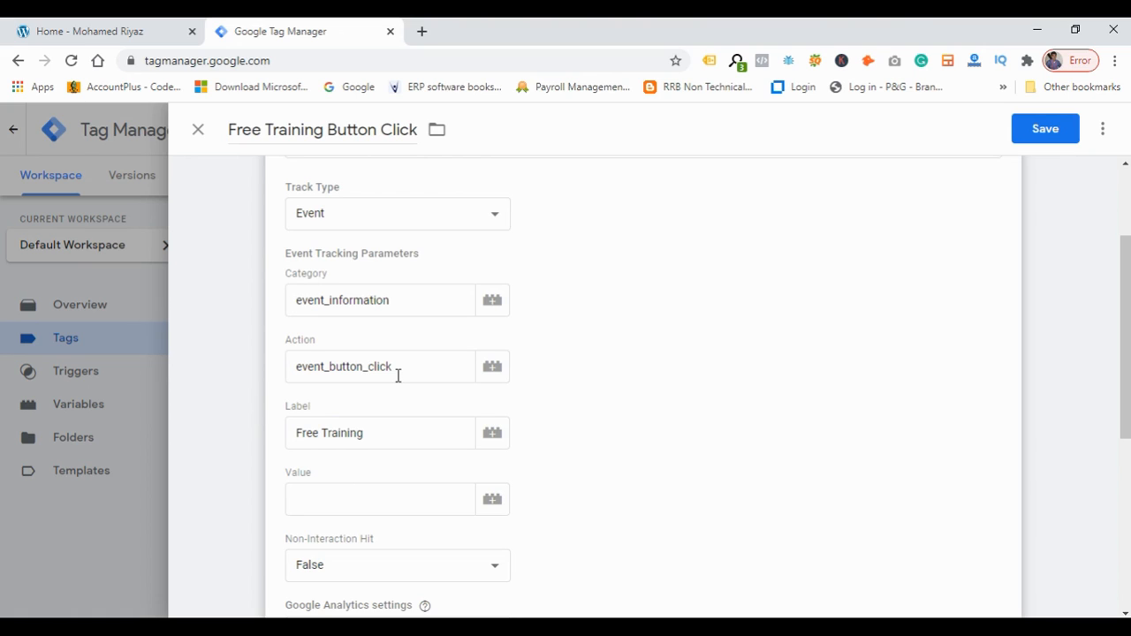
Review the entered Action and Label values and the Non-Interaction Hit setting.
drag(397, 375, 273, 374)
drag(363, 432, 289, 433)
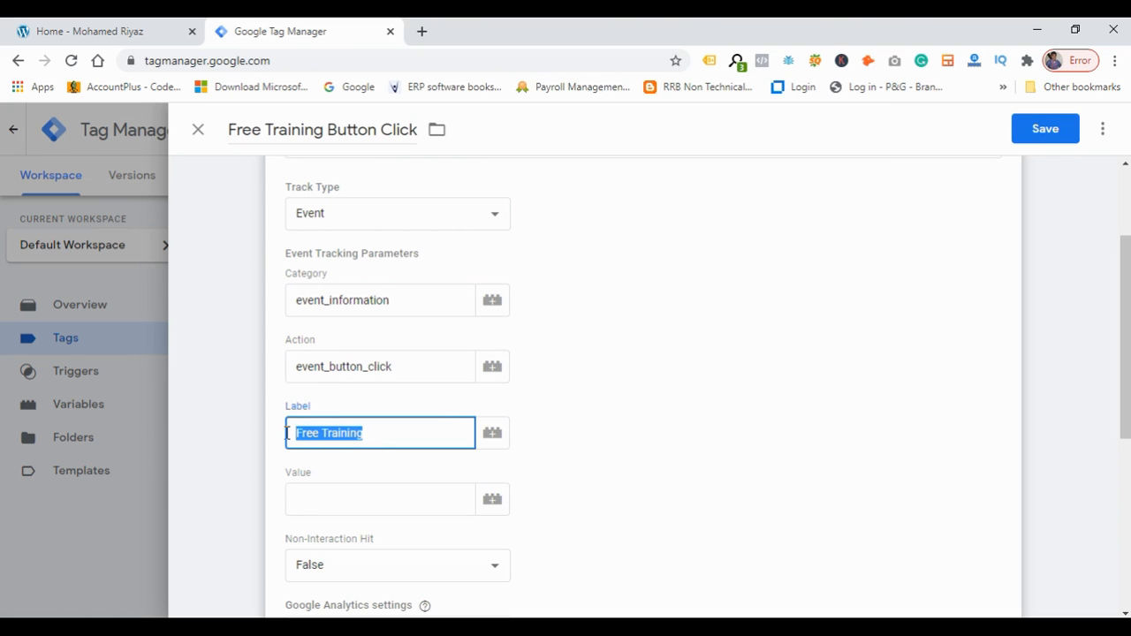
click(637, 423)
scroll(634, 422, down, 2)
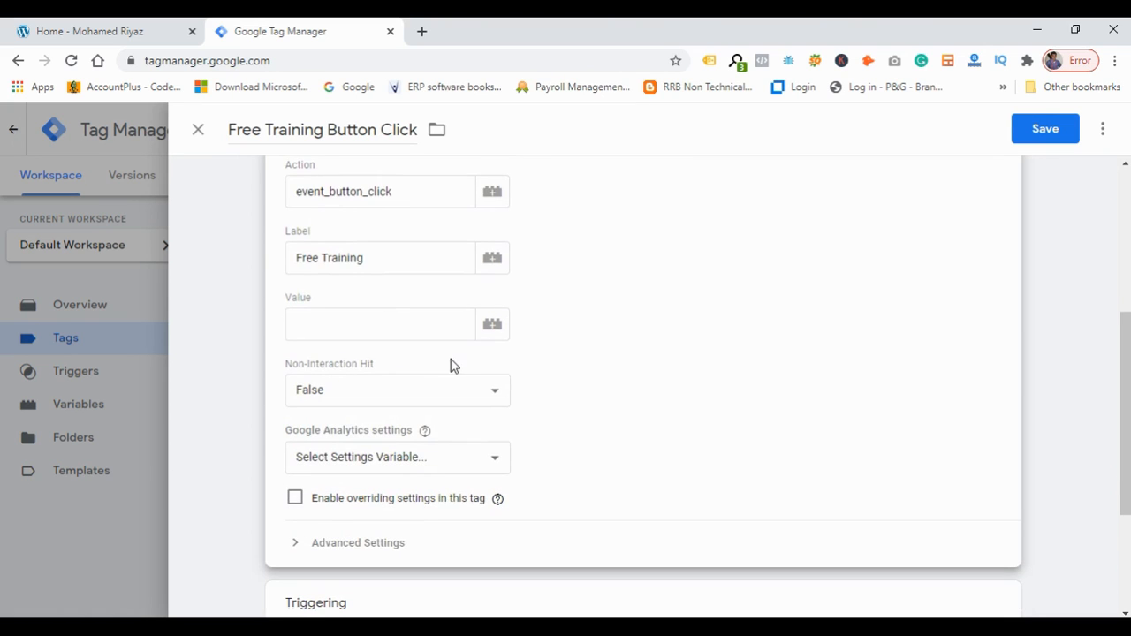
click(394, 330)
click(583, 310)
drag(291, 374, 400, 375)
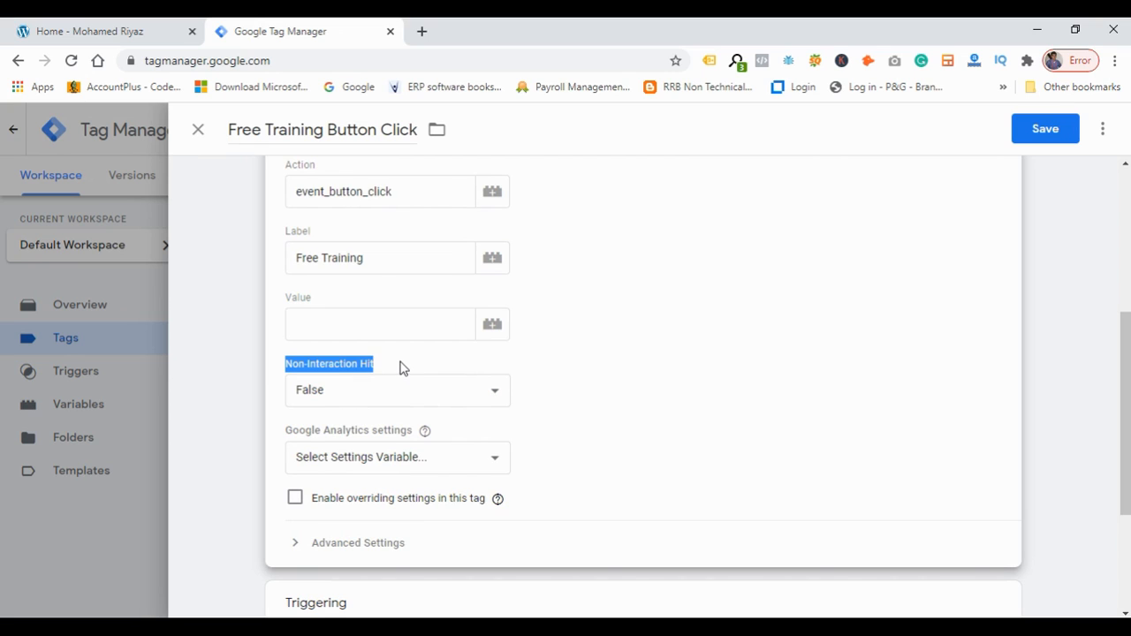
click(400, 365)
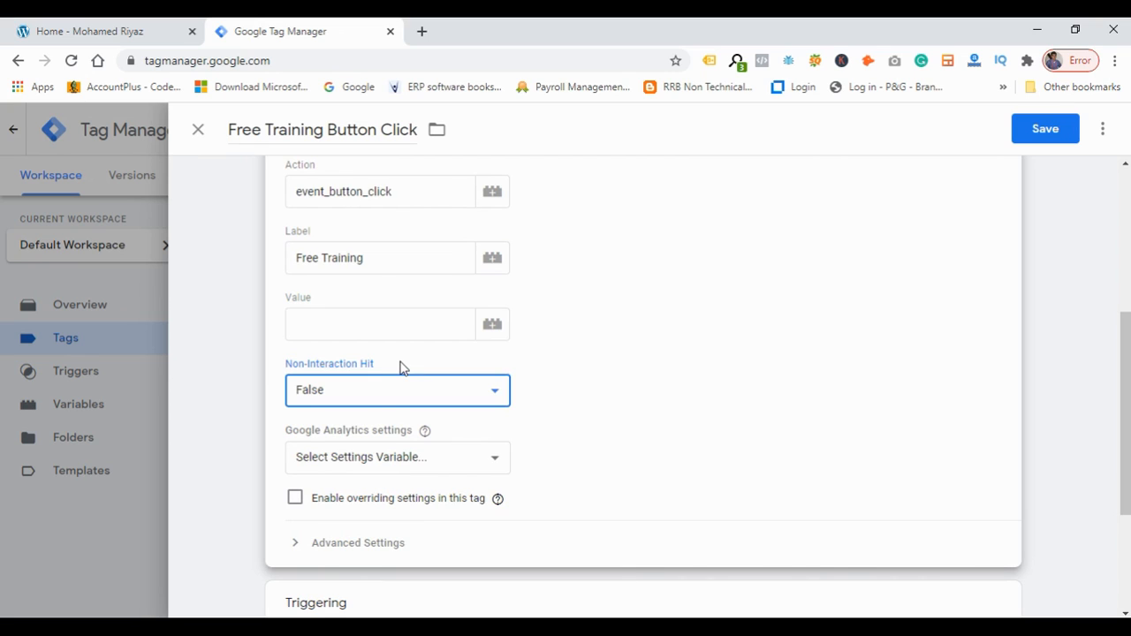
Scroll through the whole tag configuration to check its tag type, track type, event parameters and Non-Interaction Hit option.
click(372, 400)
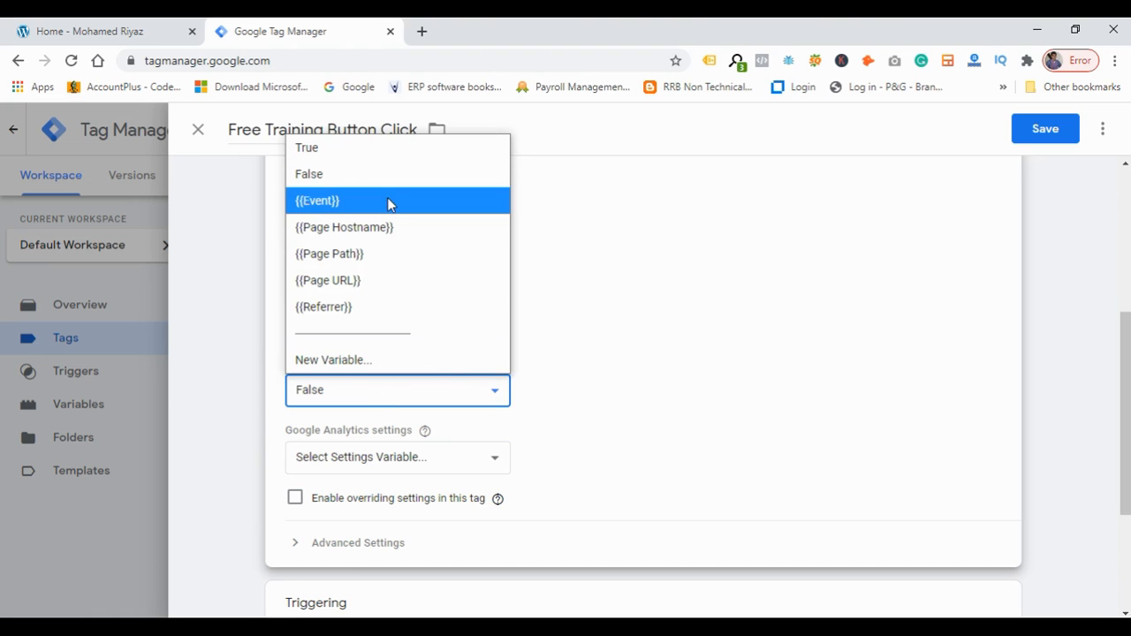
click(634, 297)
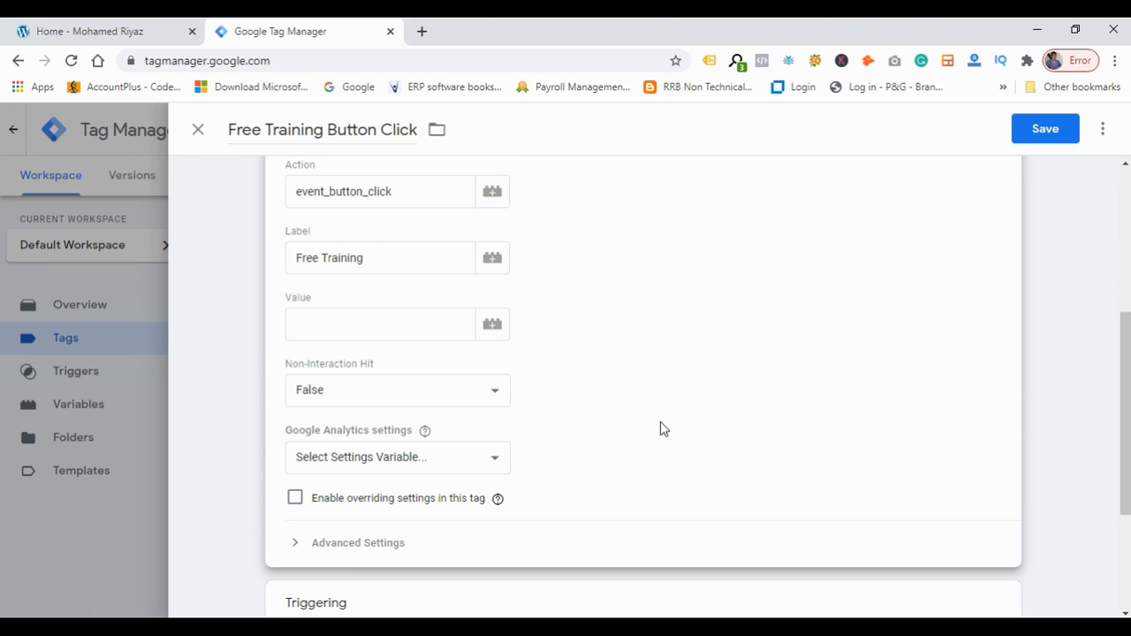
scroll(664, 429, up, 3)
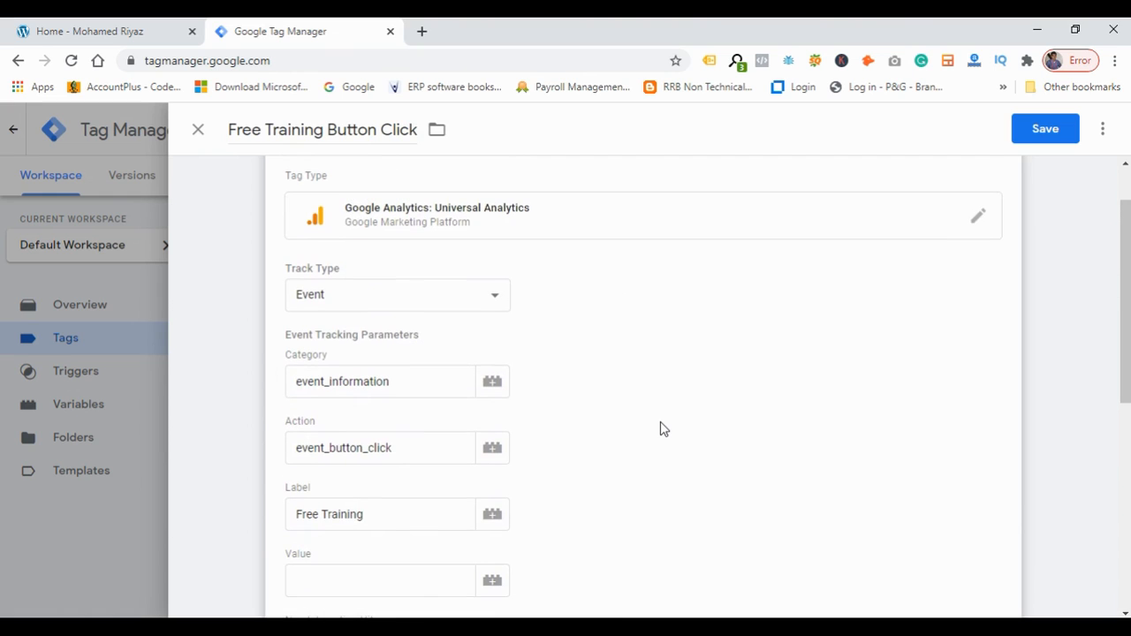
scroll(664, 428, down, 2)
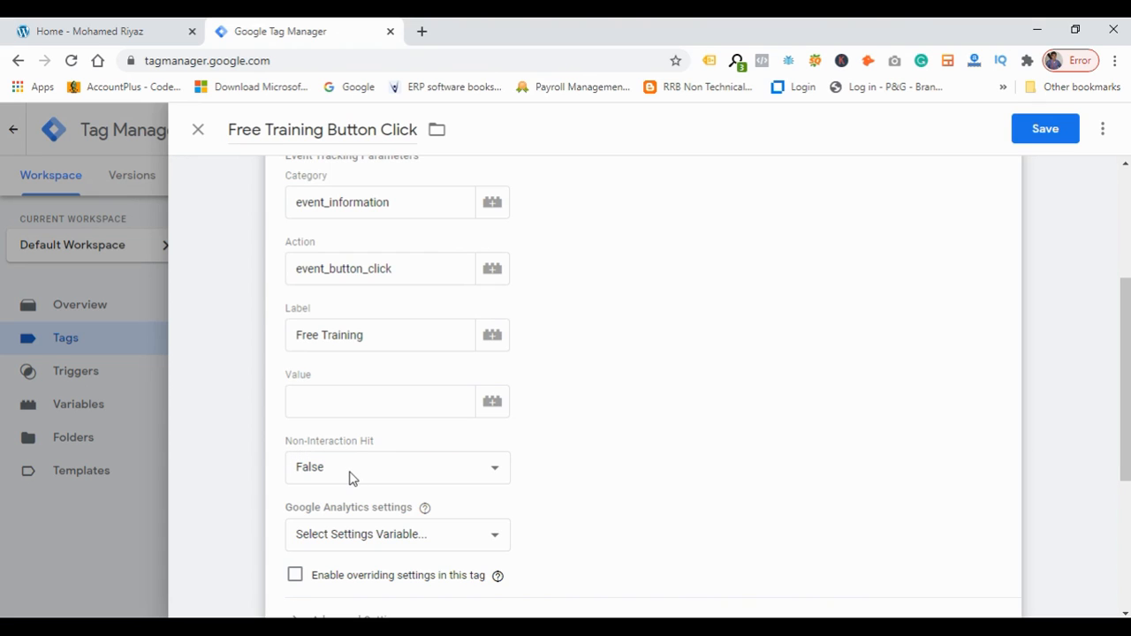
scroll(663, 418, up, 2)
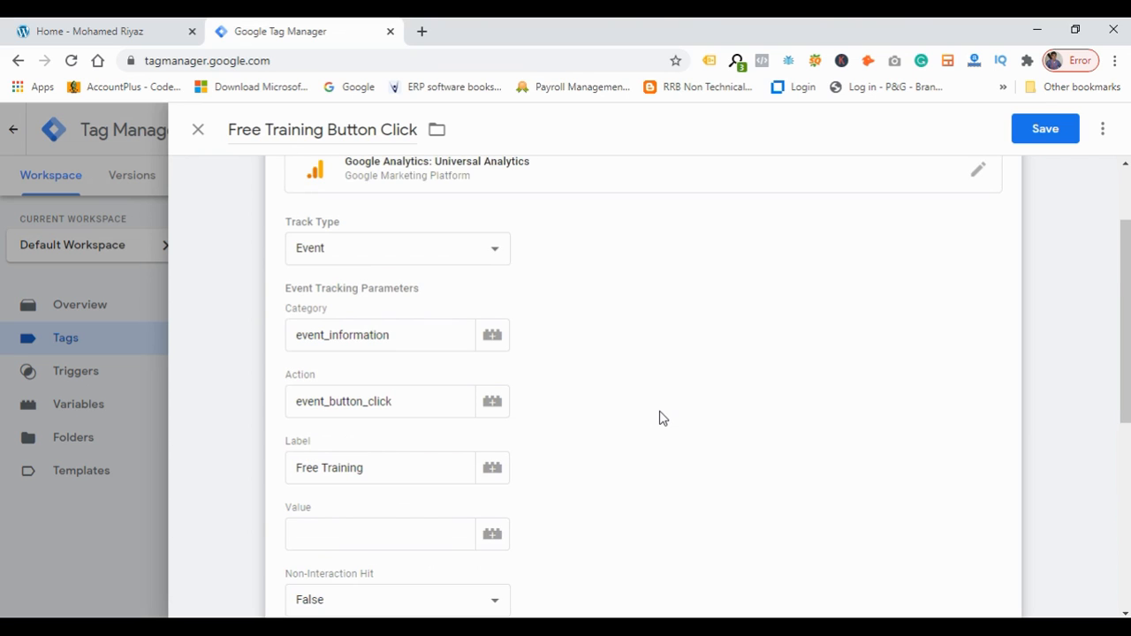
scroll(663, 418, up, 1)
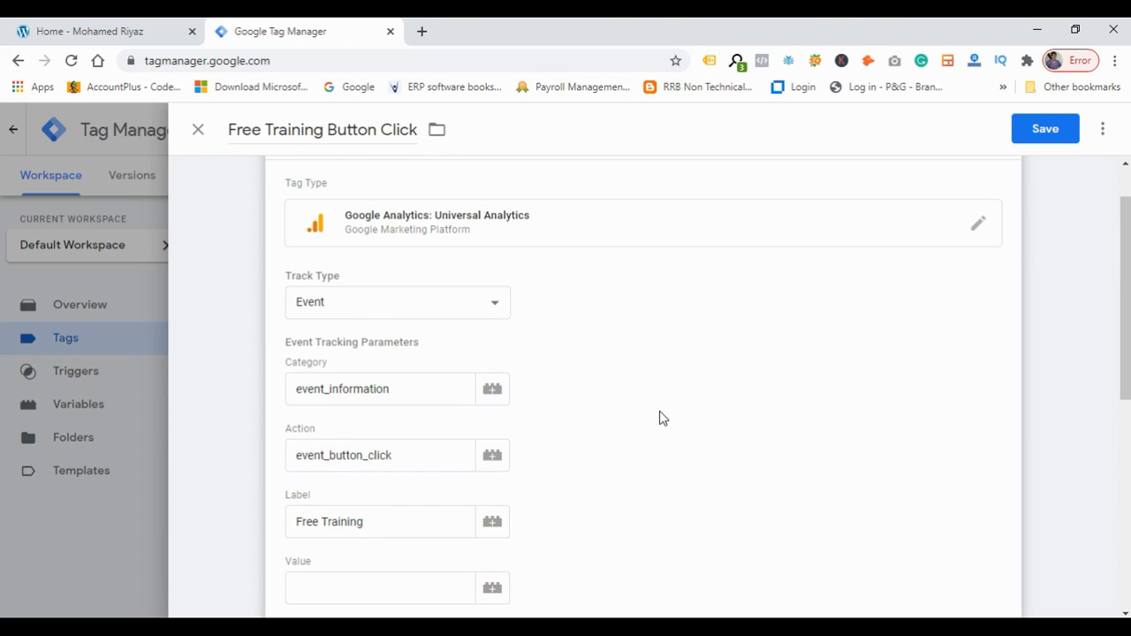
scroll(663, 418, up, 1)
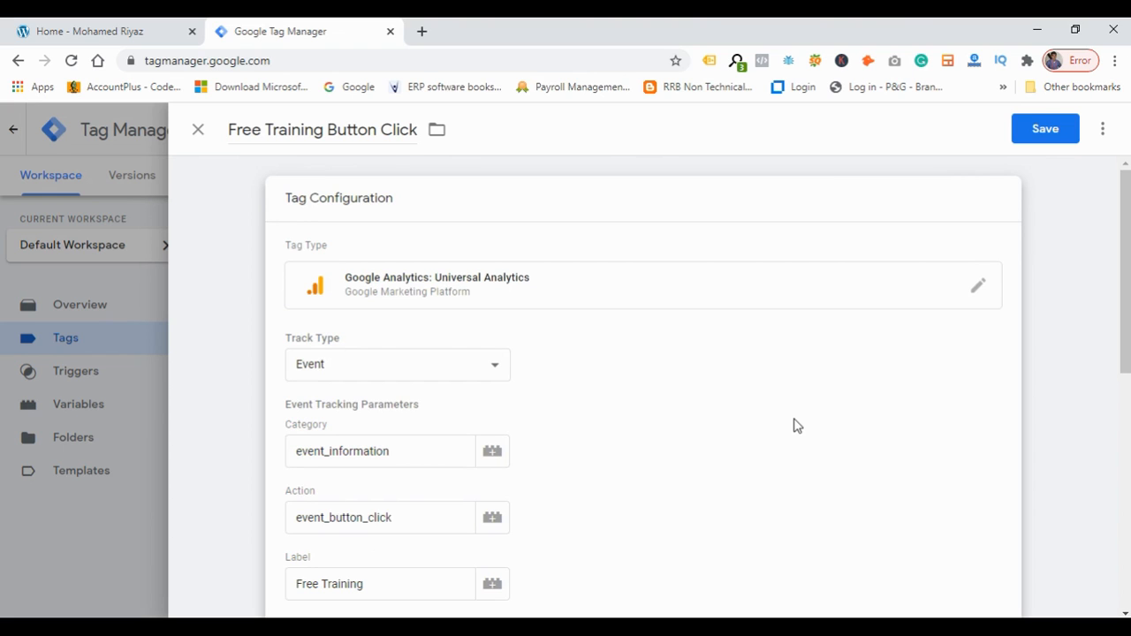
scroll(793, 428, down, 8)
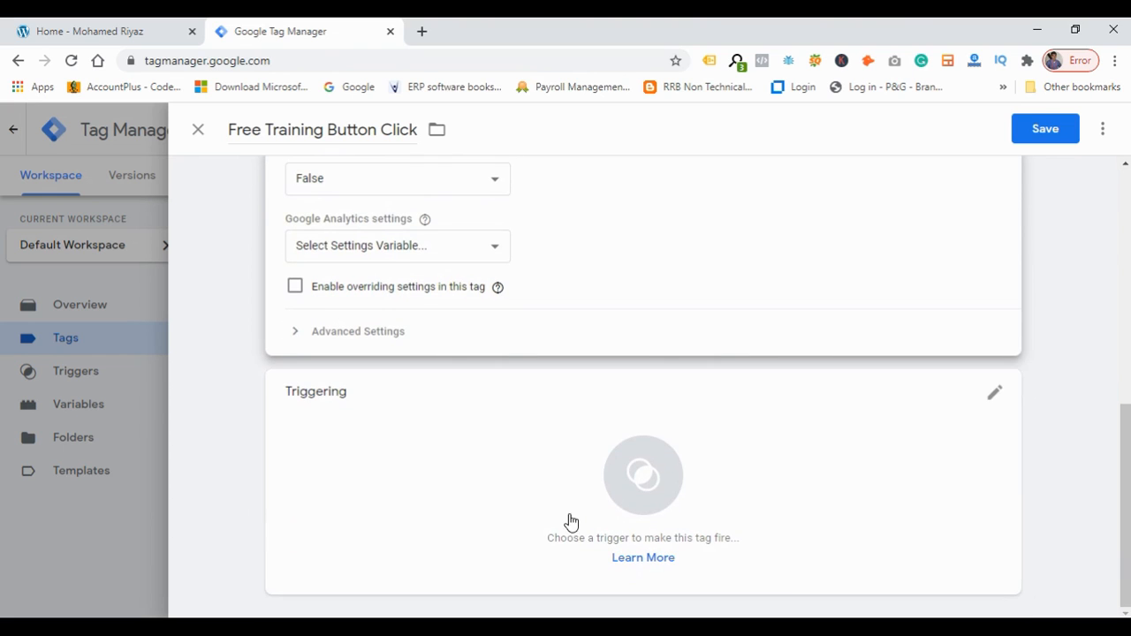
Create a new trigger for the tag and name it Free Training Button Trigger.
click(535, 514)
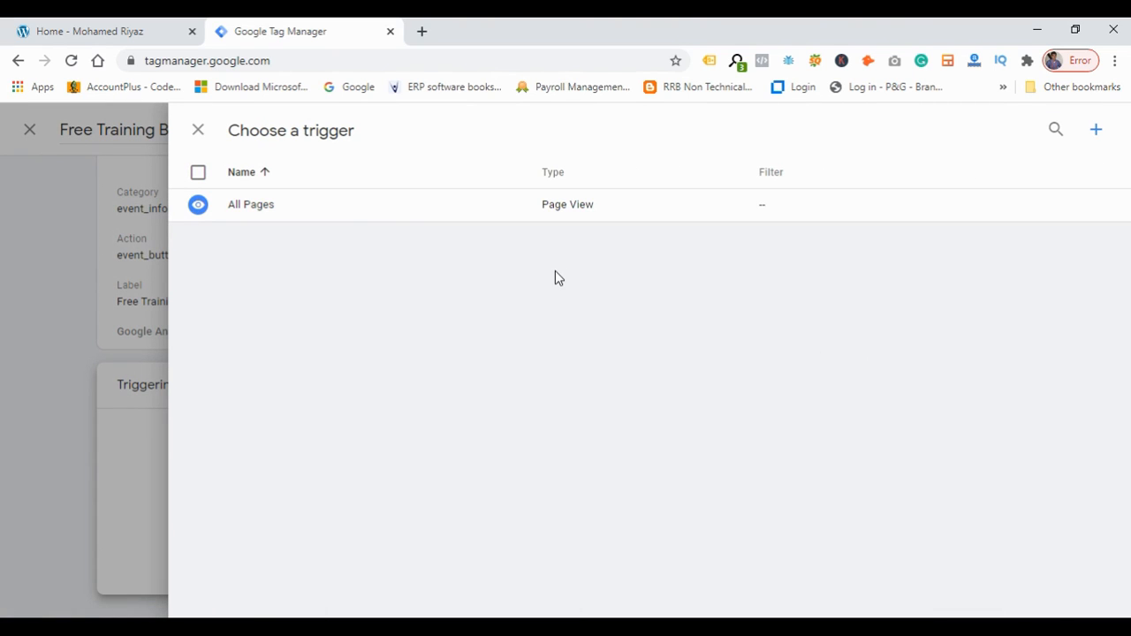
click(116, 34)
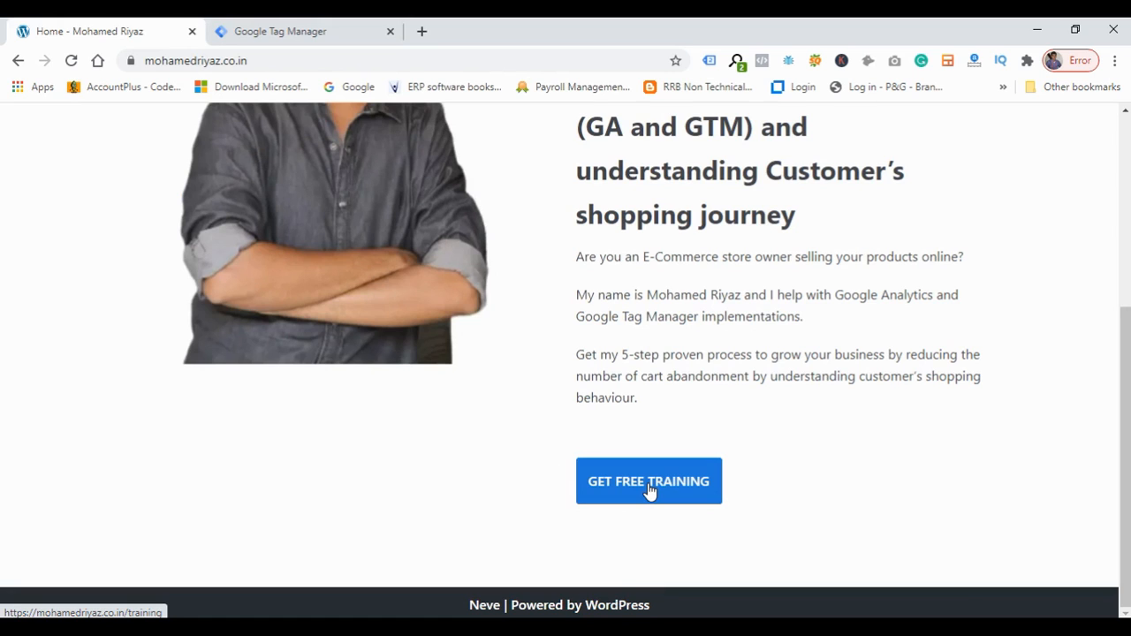
click(321, 39)
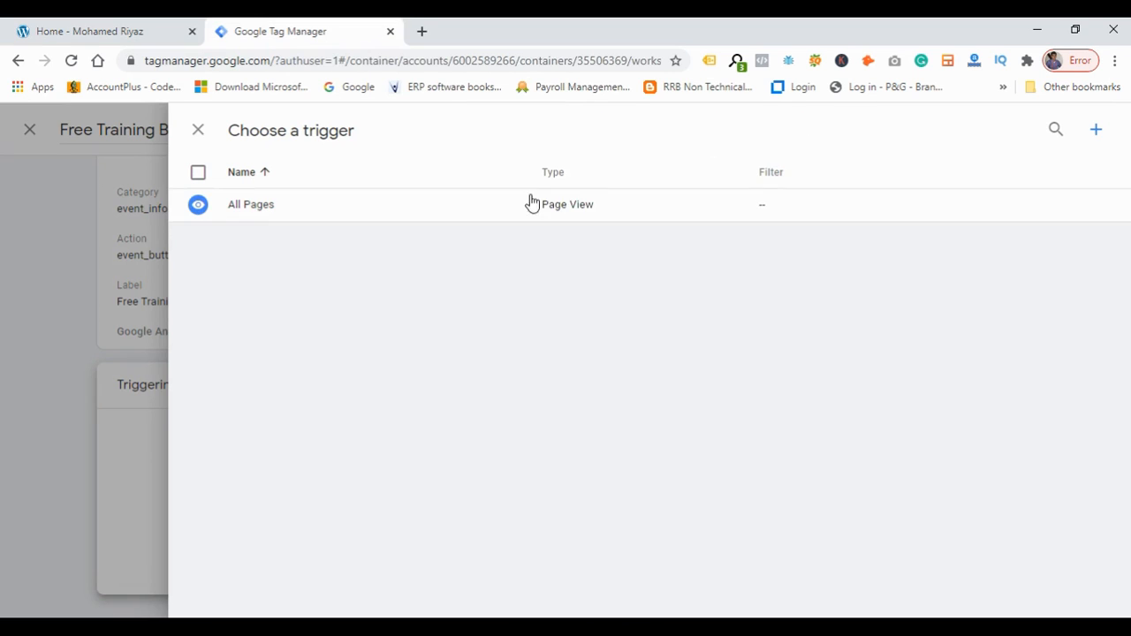
click(1096, 133)
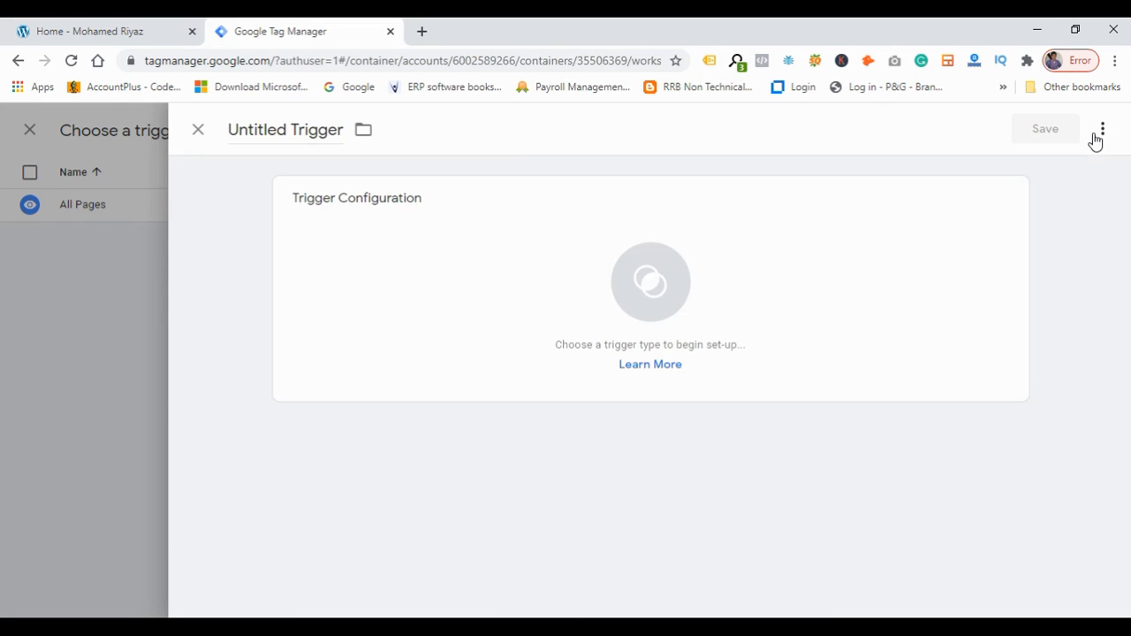
click(313, 131)
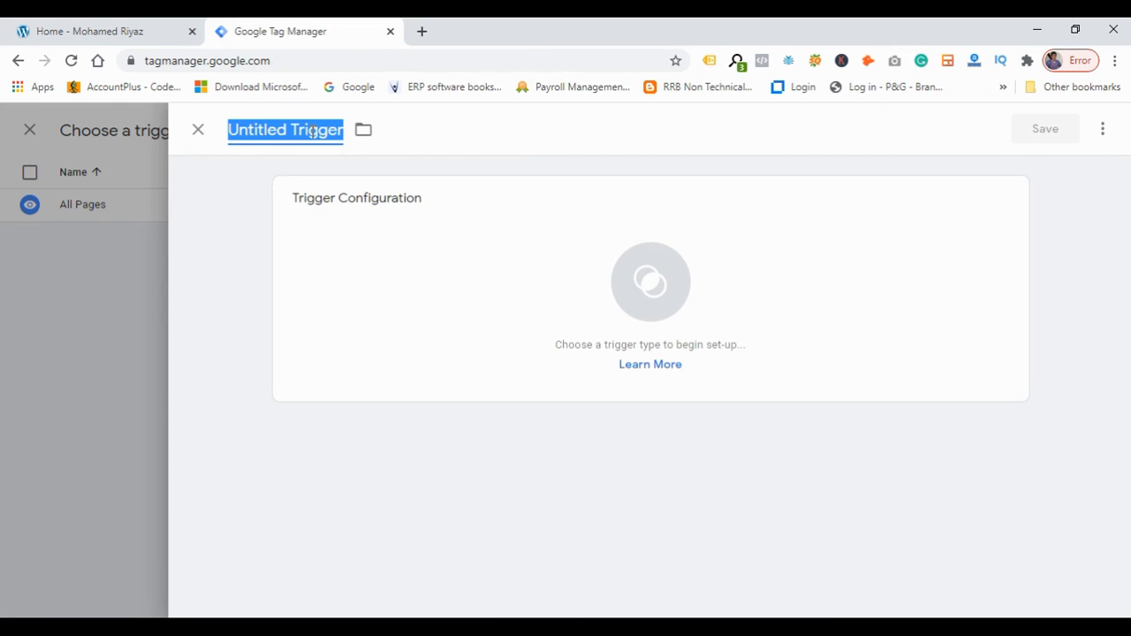
text(Free Training Button Trig)
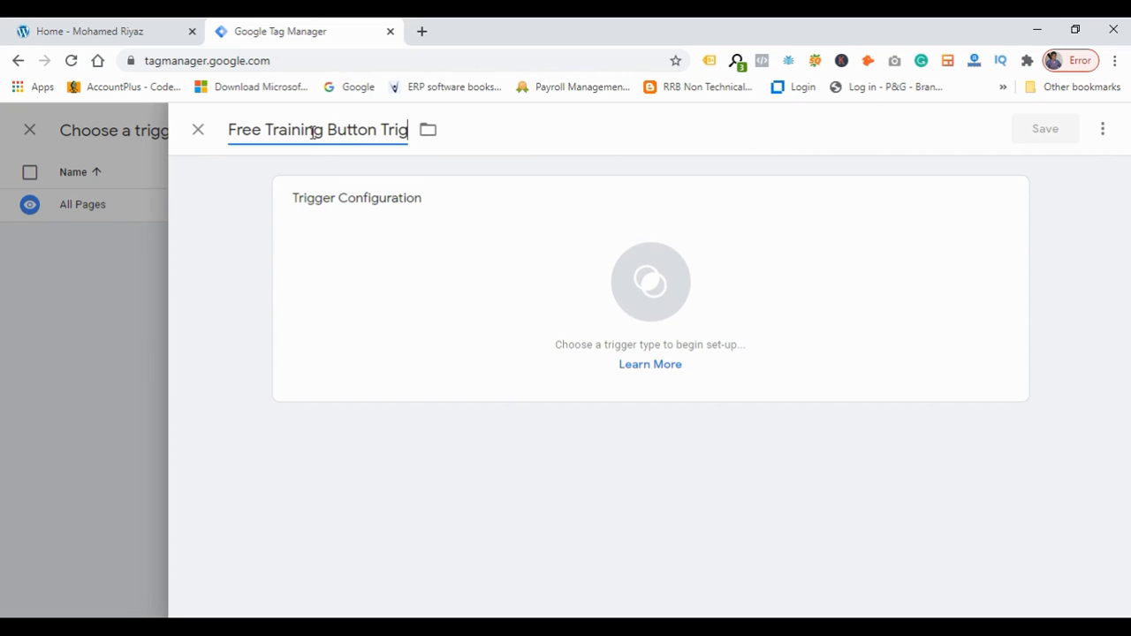
text(ger)
key(Tab)
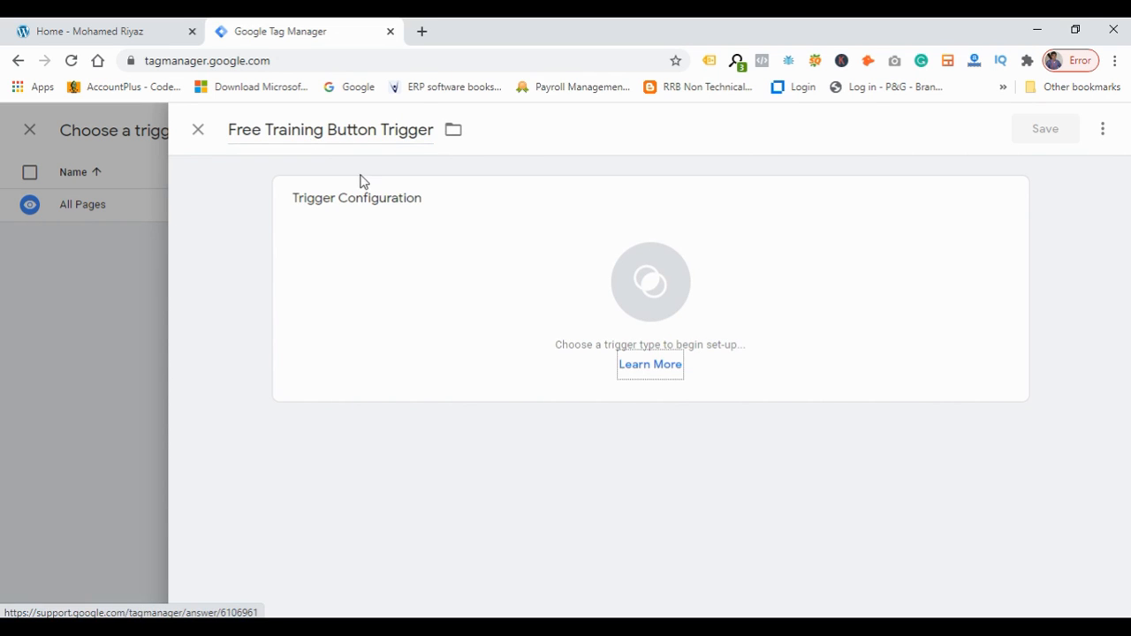
Set the trigger type to Click – All Elements and make it fire on Some Clicks.
click(452, 265)
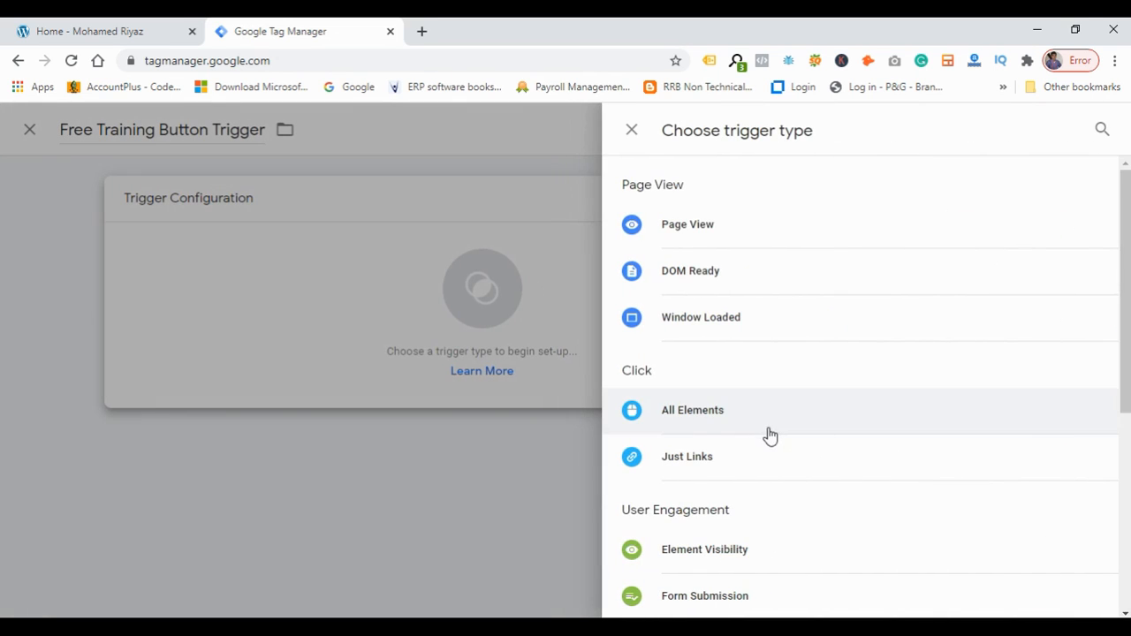
click(698, 416)
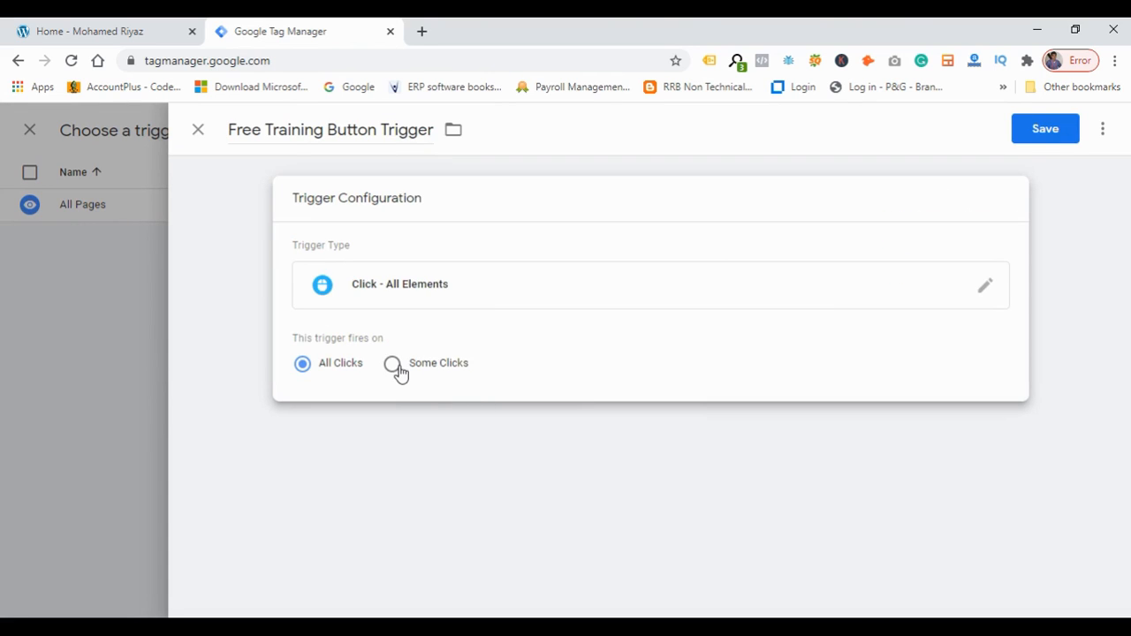
click(396, 370)
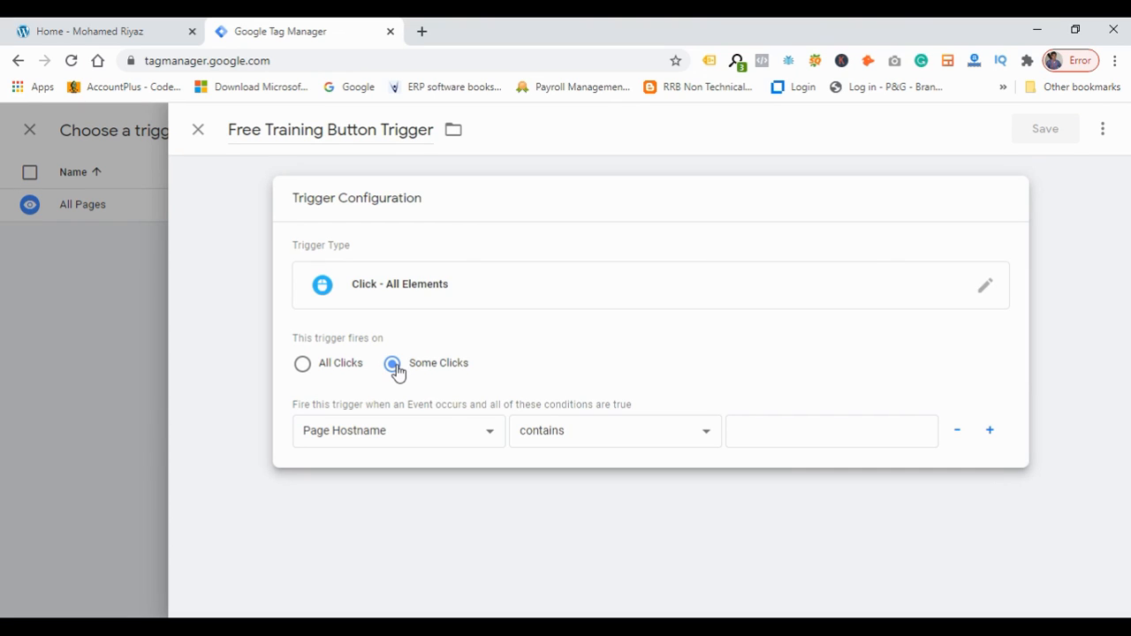
Open the built-in variable chooser for the trigger condition's variable.
click(433, 439)
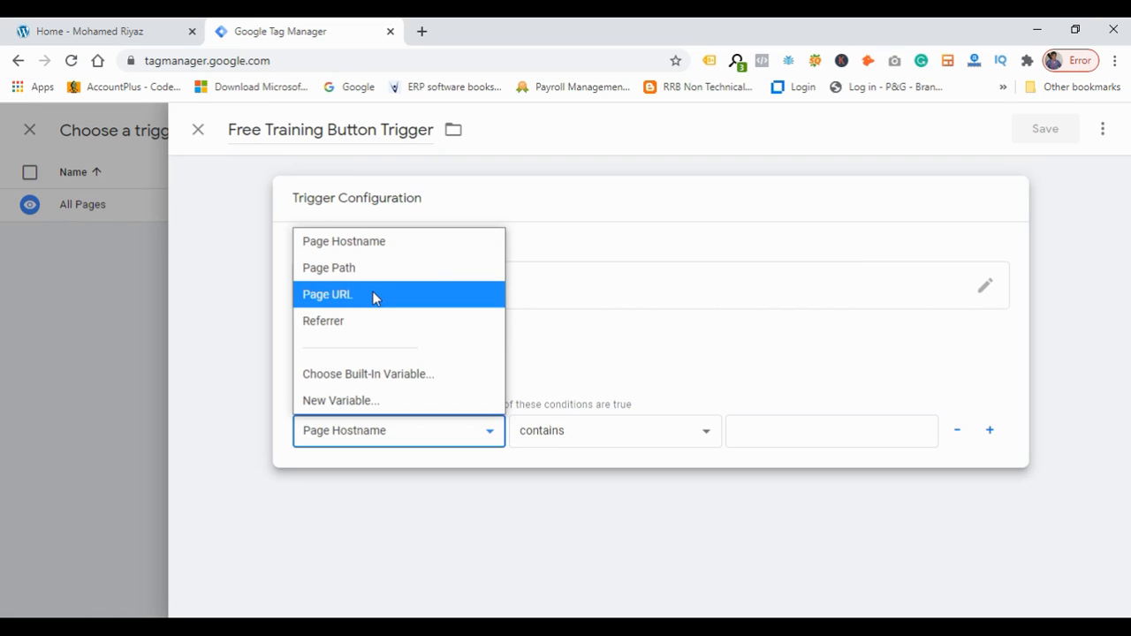
click(131, 31)
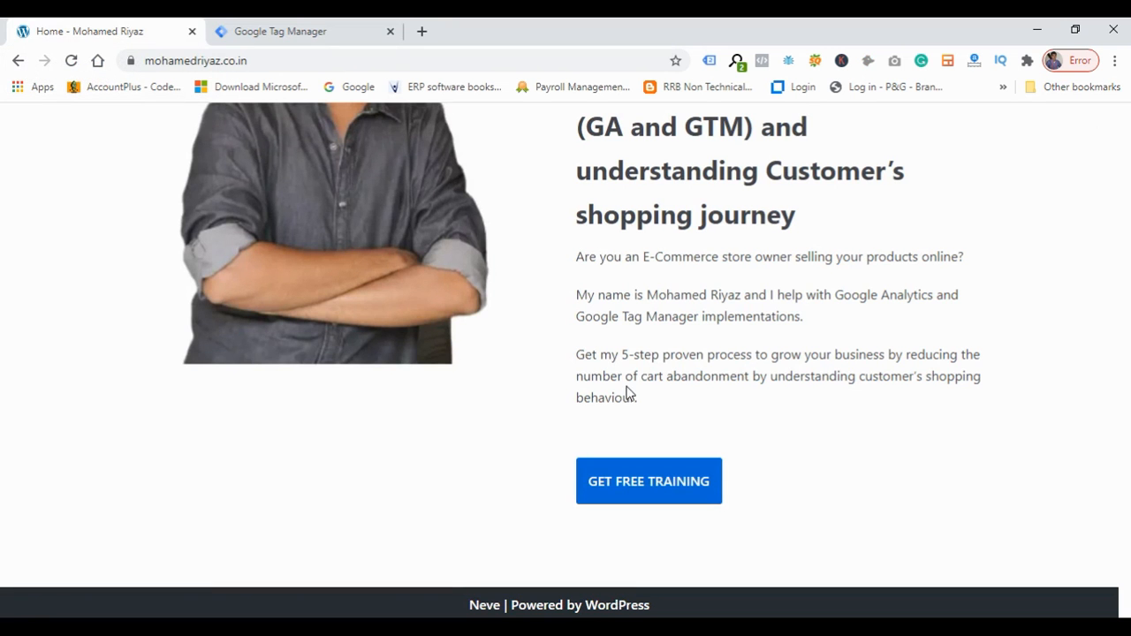
scroll(629, 393, up, 4)
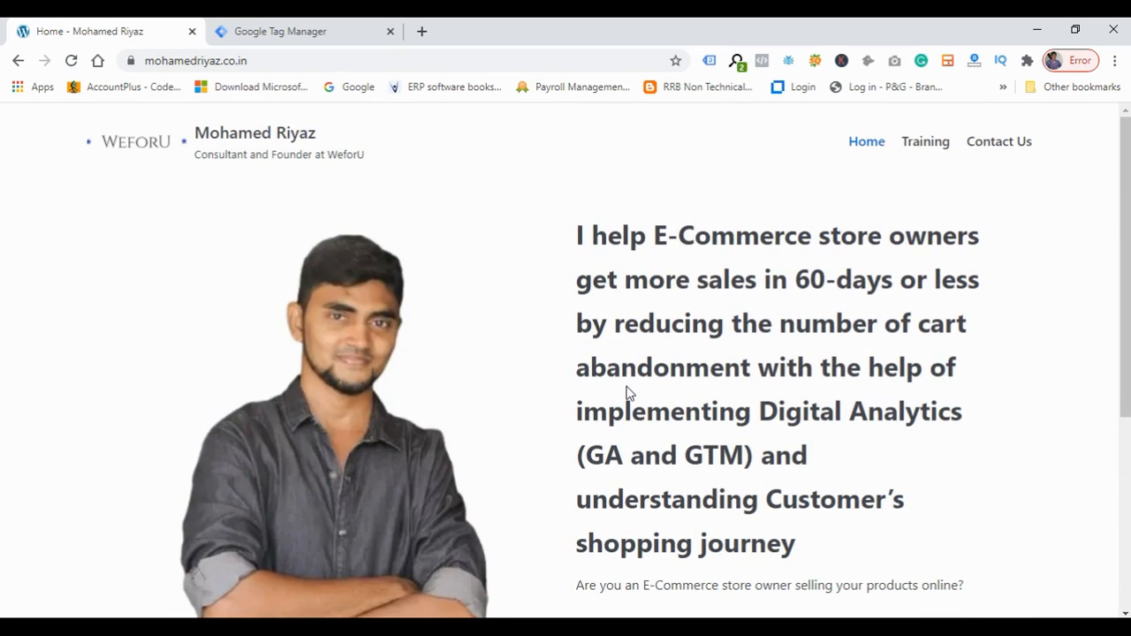
scroll(629, 394, down, 4)
click(275, 31)
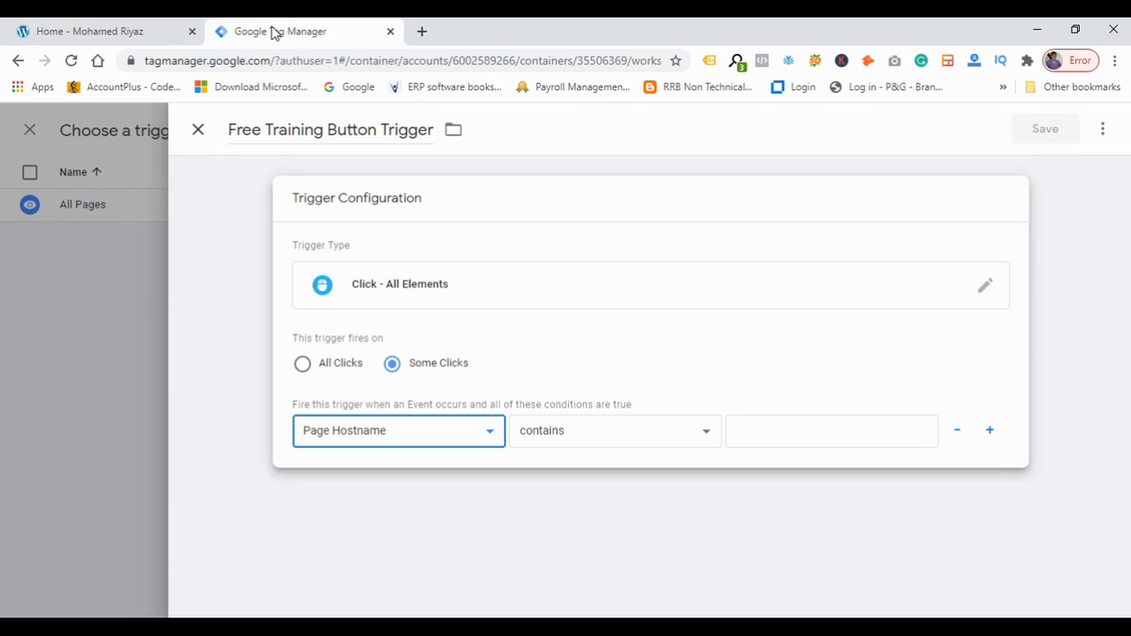
click(467, 433)
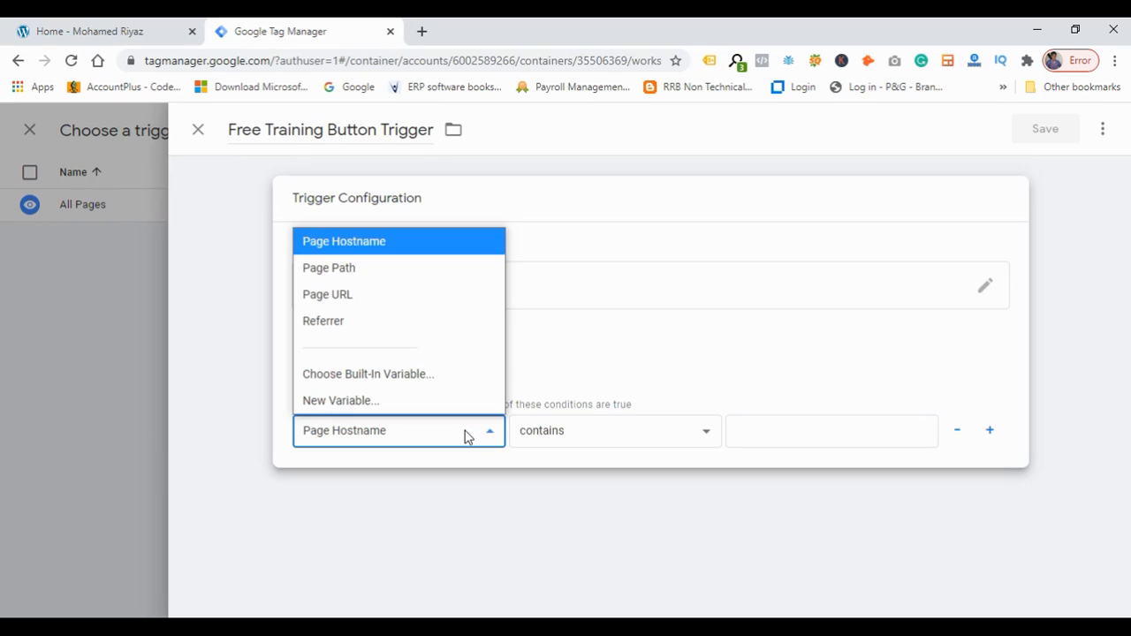
click(380, 380)
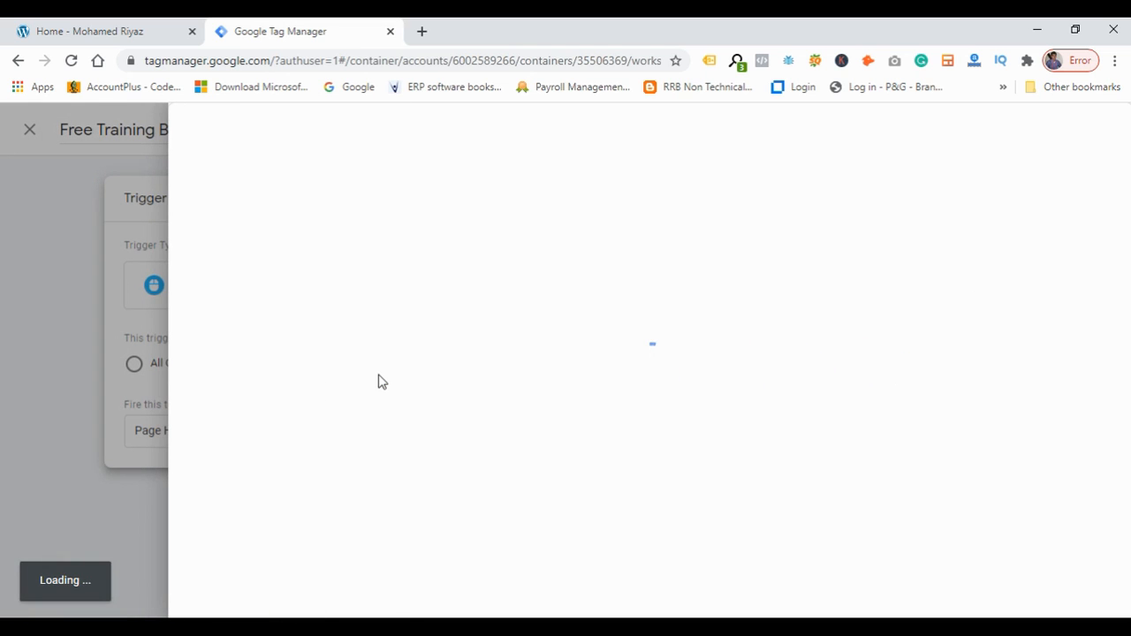
Inspect the Get Free Training button's HTML element and its text on the website in the developer tools.
click(145, 28)
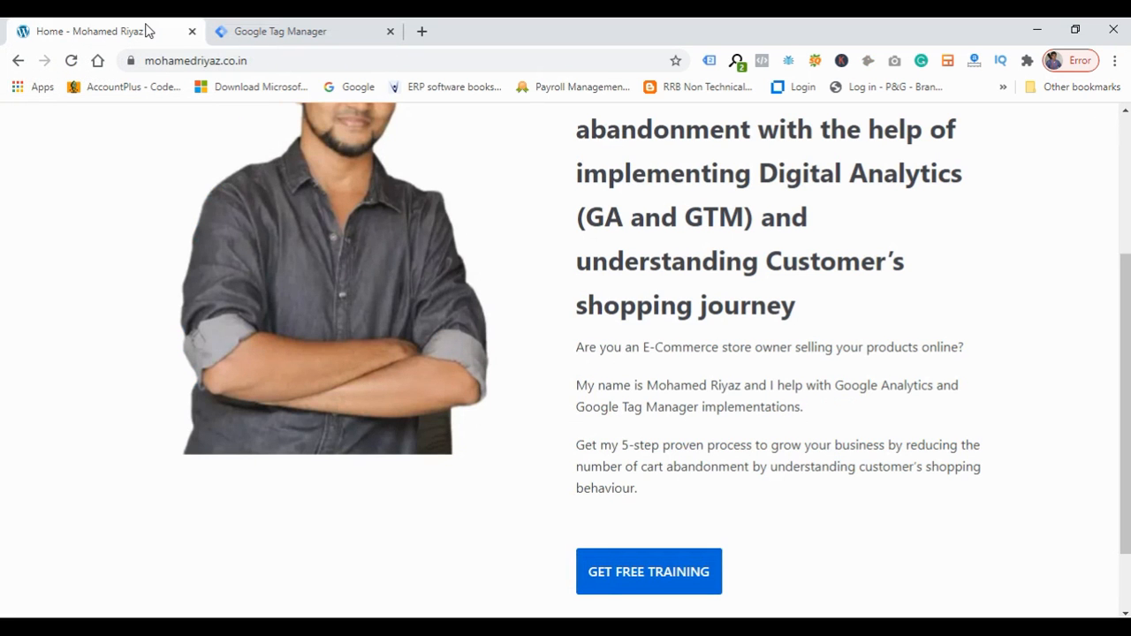
right_click(638, 568)
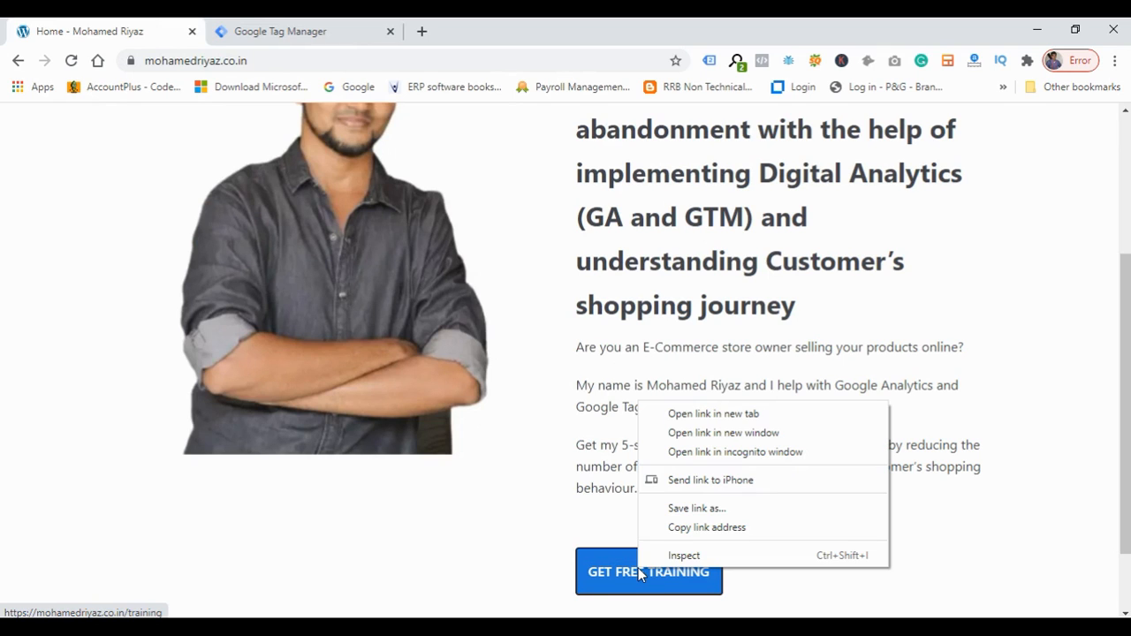
click(684, 556)
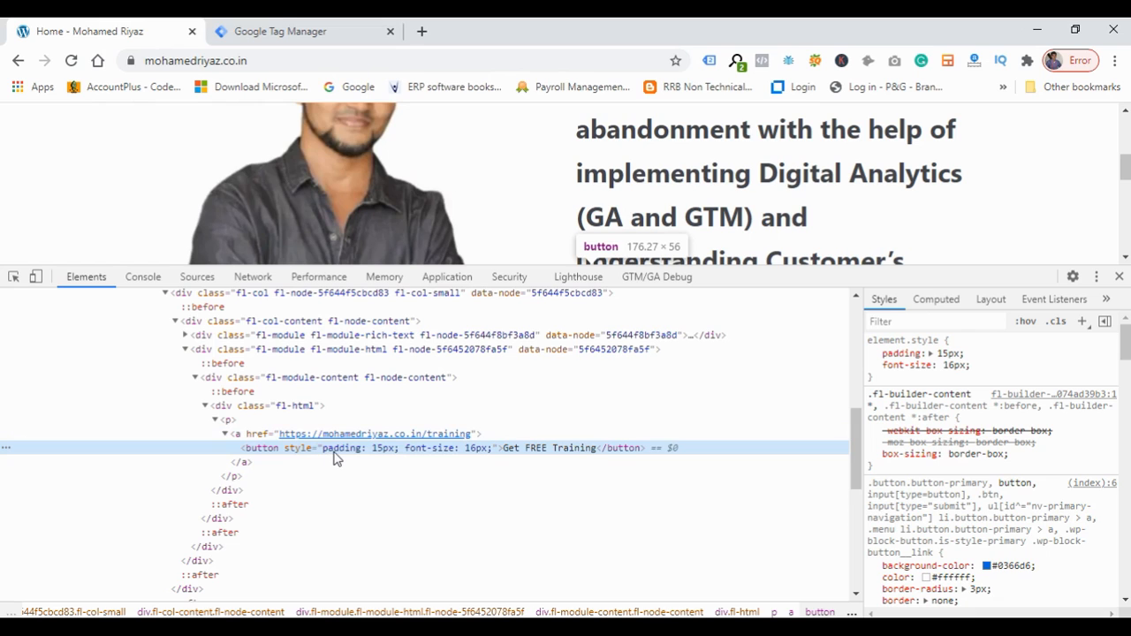
click(224, 409)
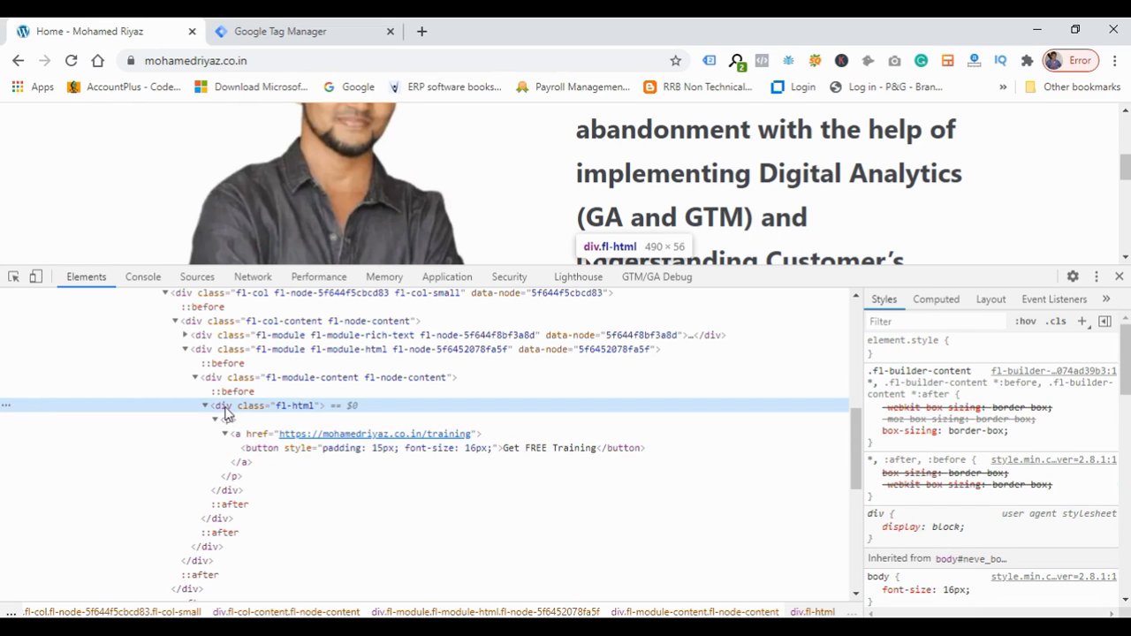
click(301, 455)
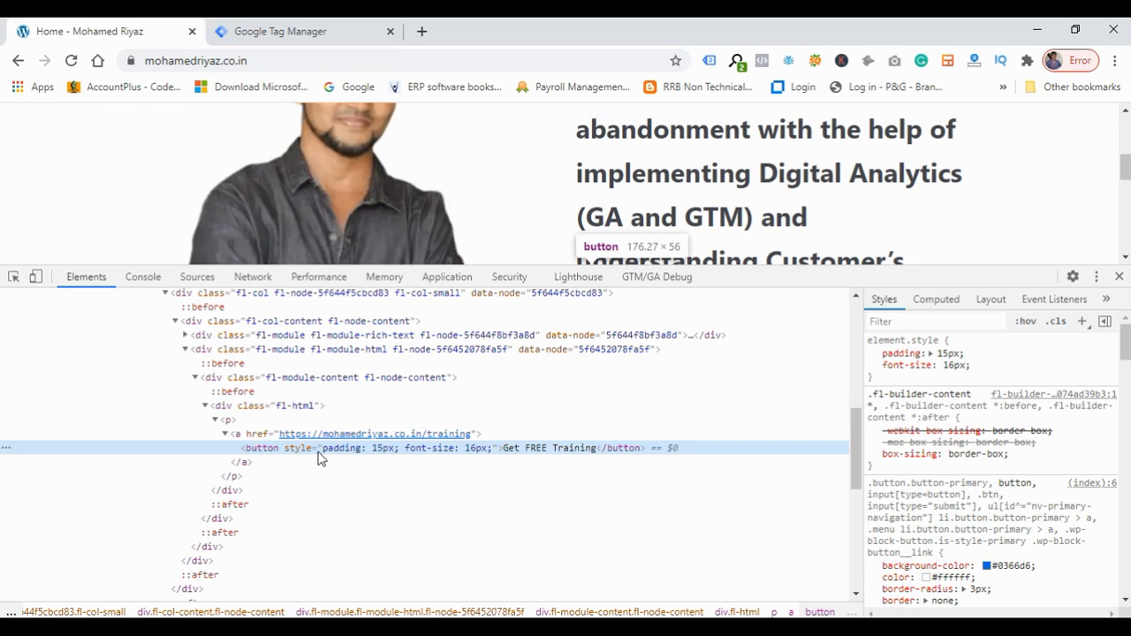
click(301, 408)
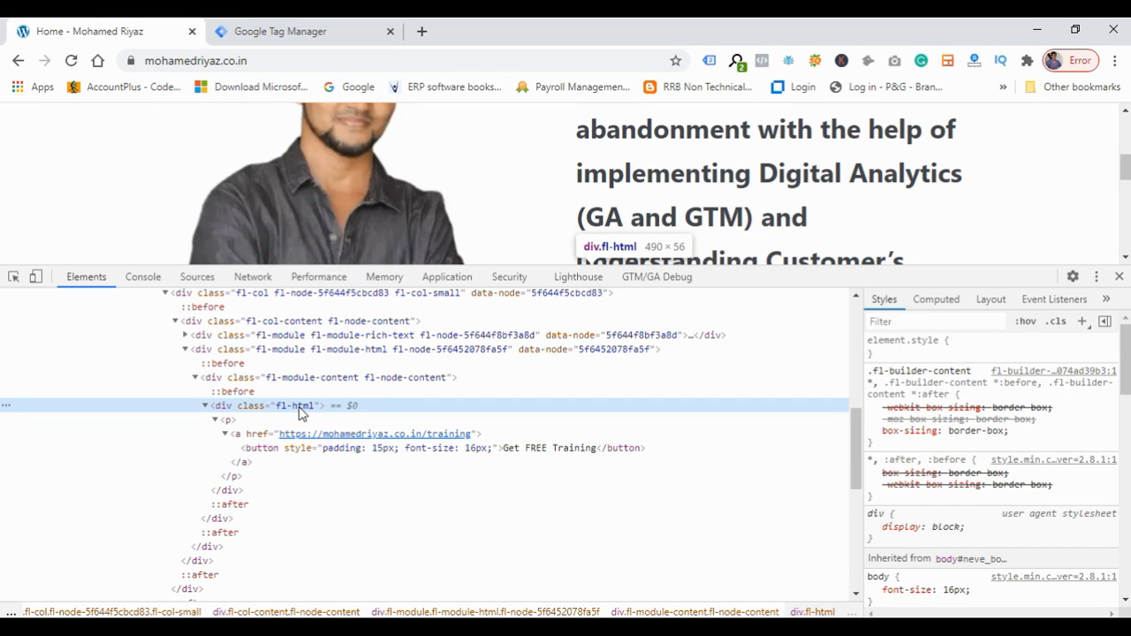
click(288, 451)
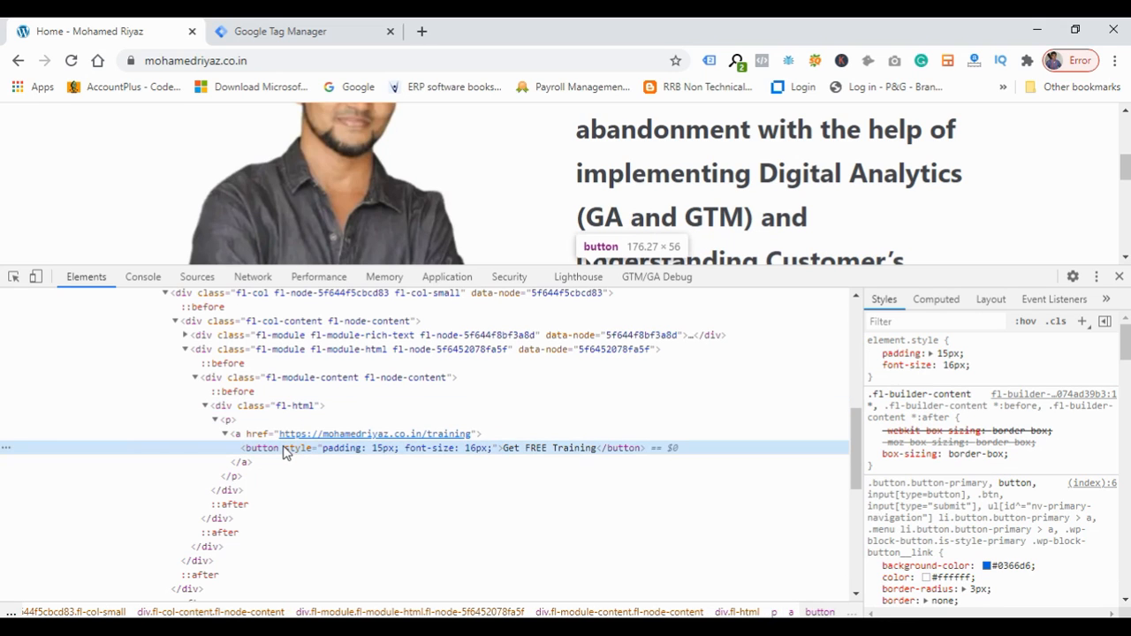
double_click(534, 450)
key(ctrl+c)
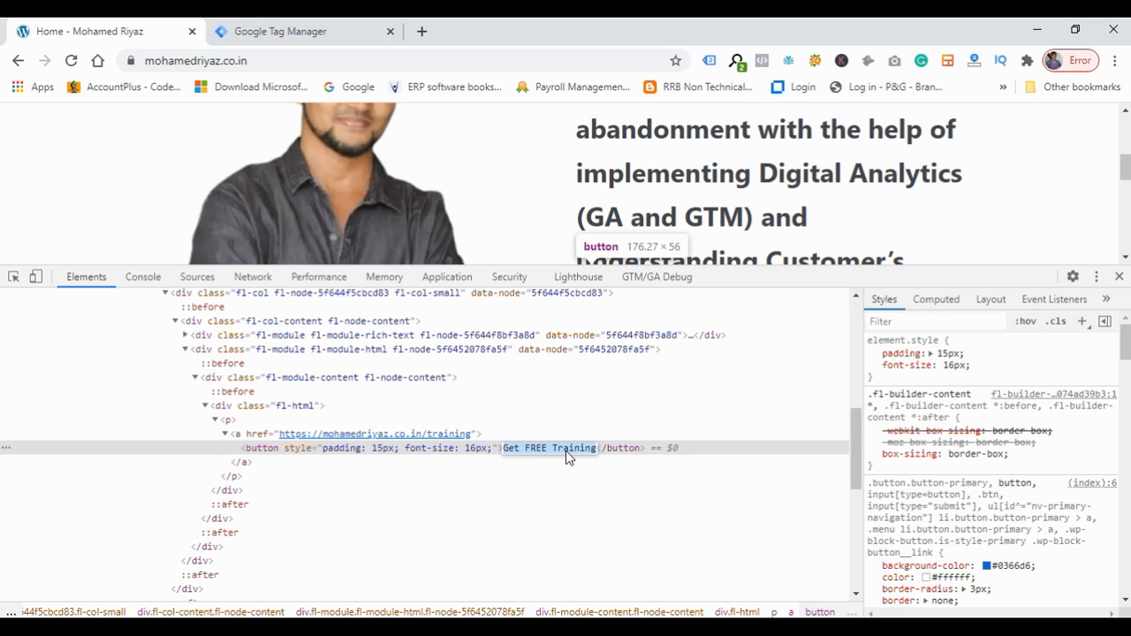
click(1118, 278)
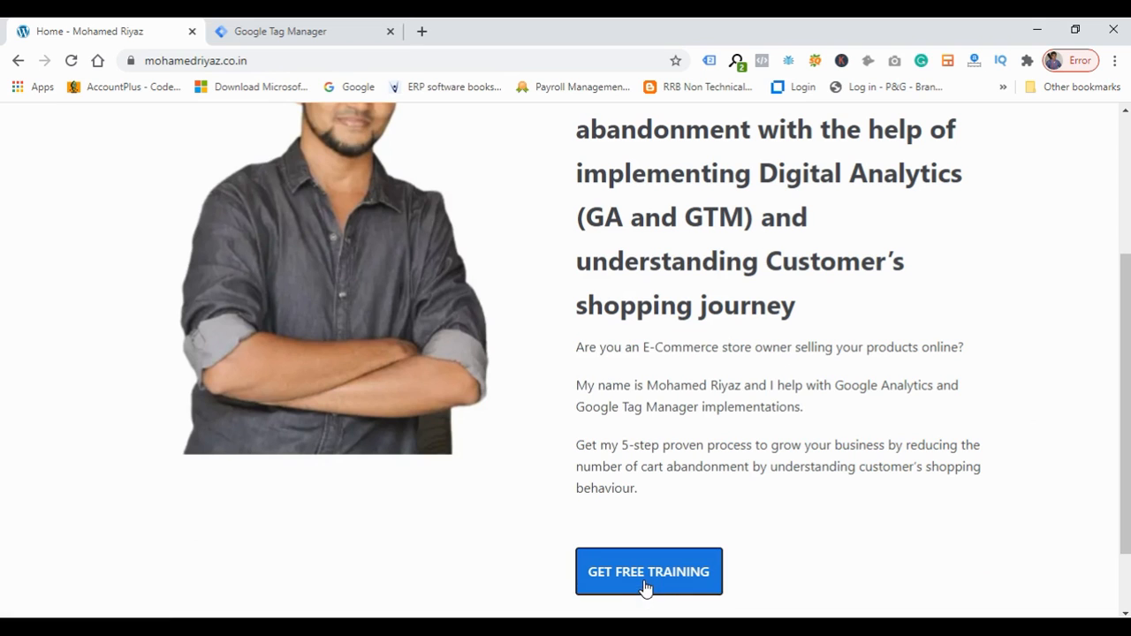
Set the trigger condition's variable to the built-in Click Text variable.
click(327, 31)
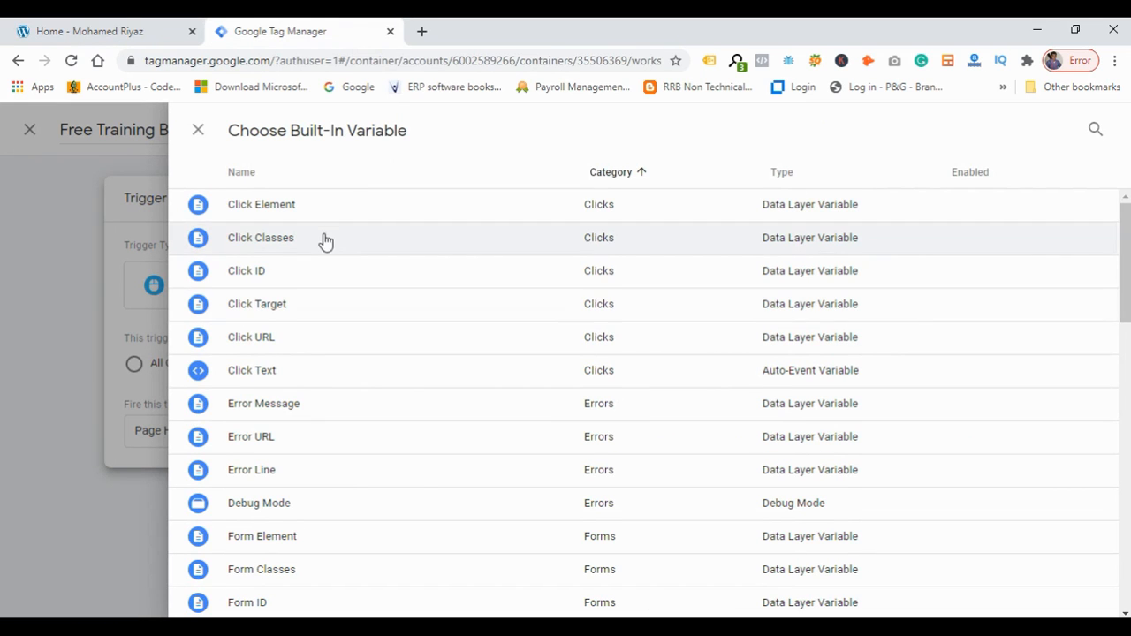
click(312, 380)
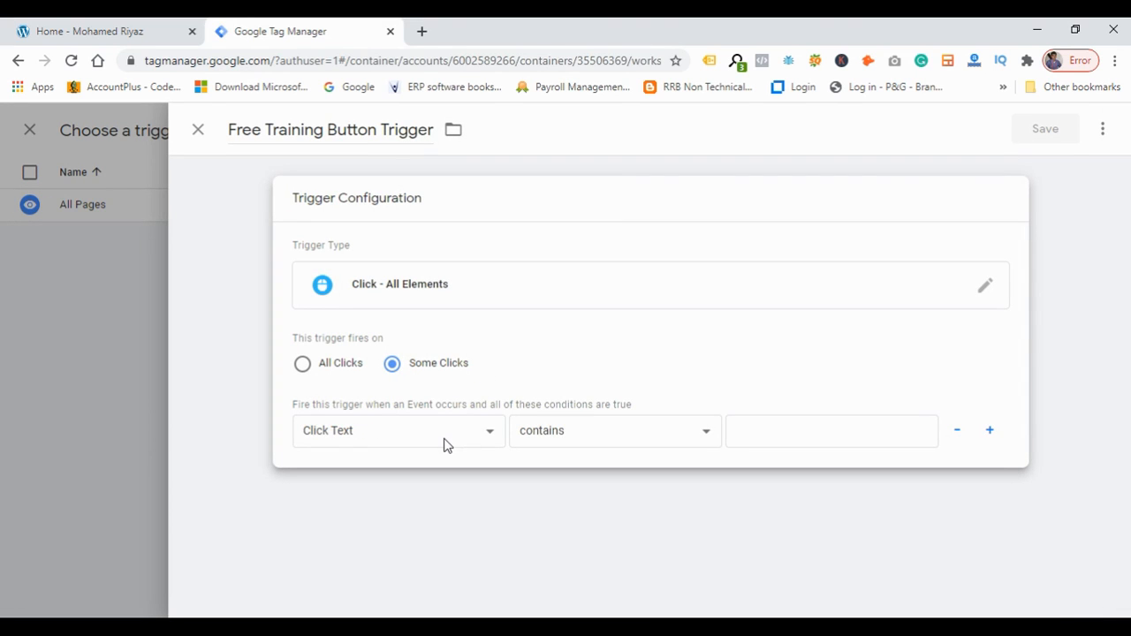
Browse the built-in variable list for the trigger condition without changing the Click Text variable.
click(446, 444)
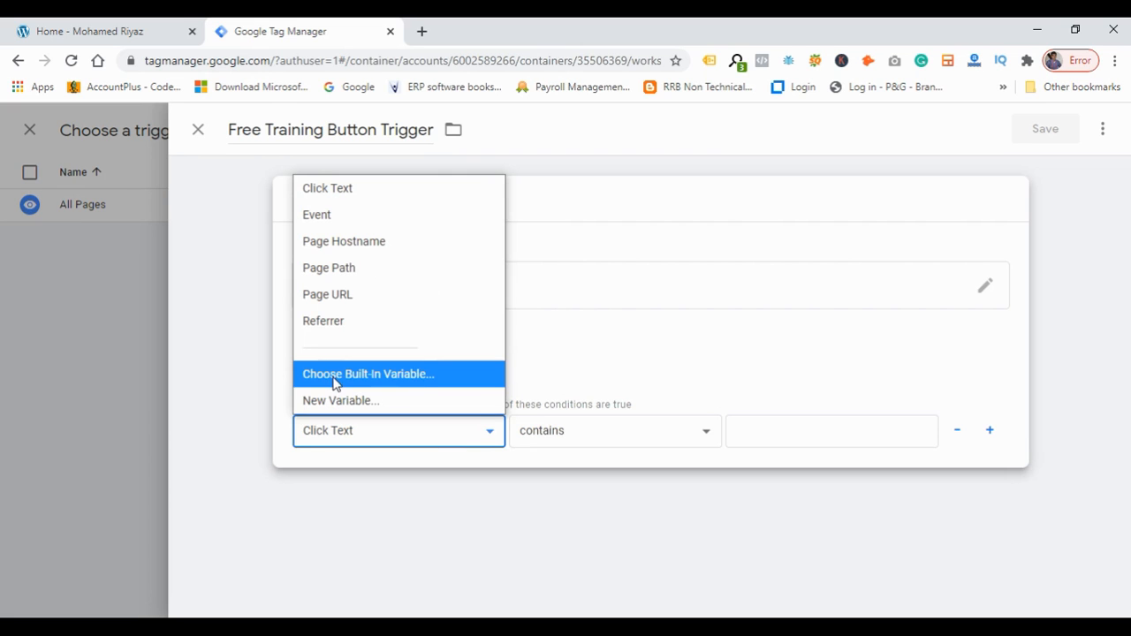
click(419, 374)
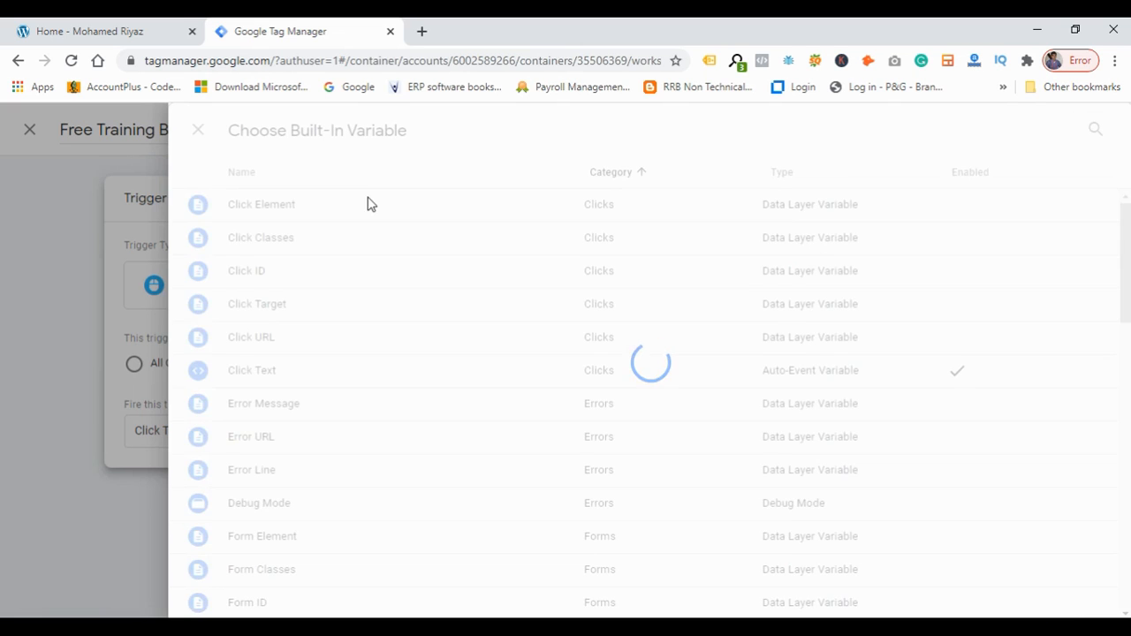
scroll(409, 421, down, 9)
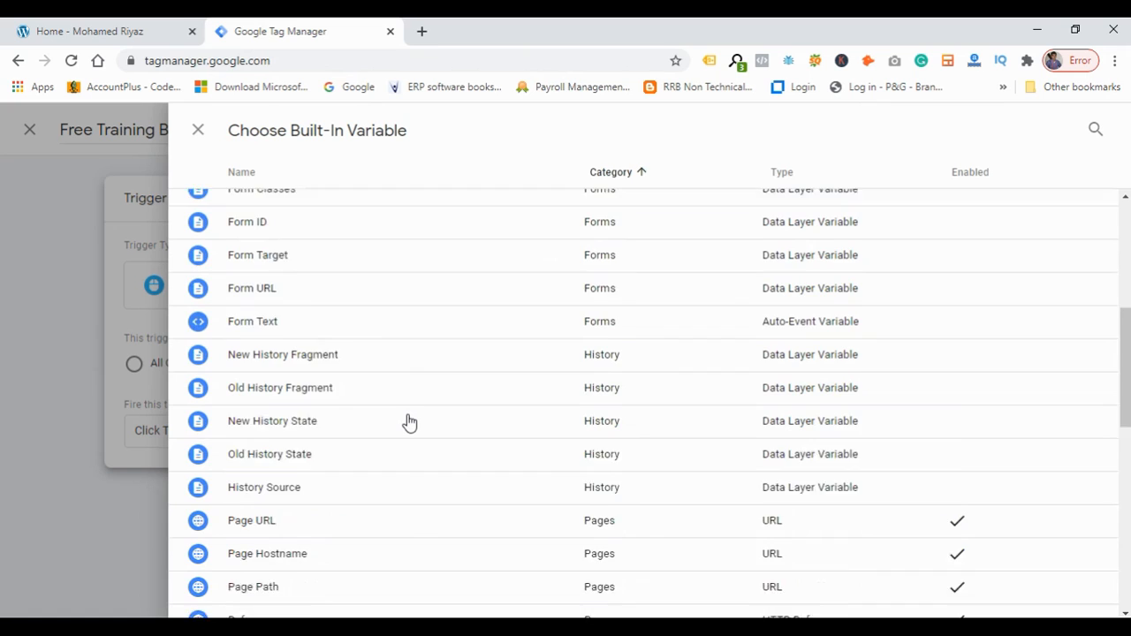
scroll(409, 422, up, 9)
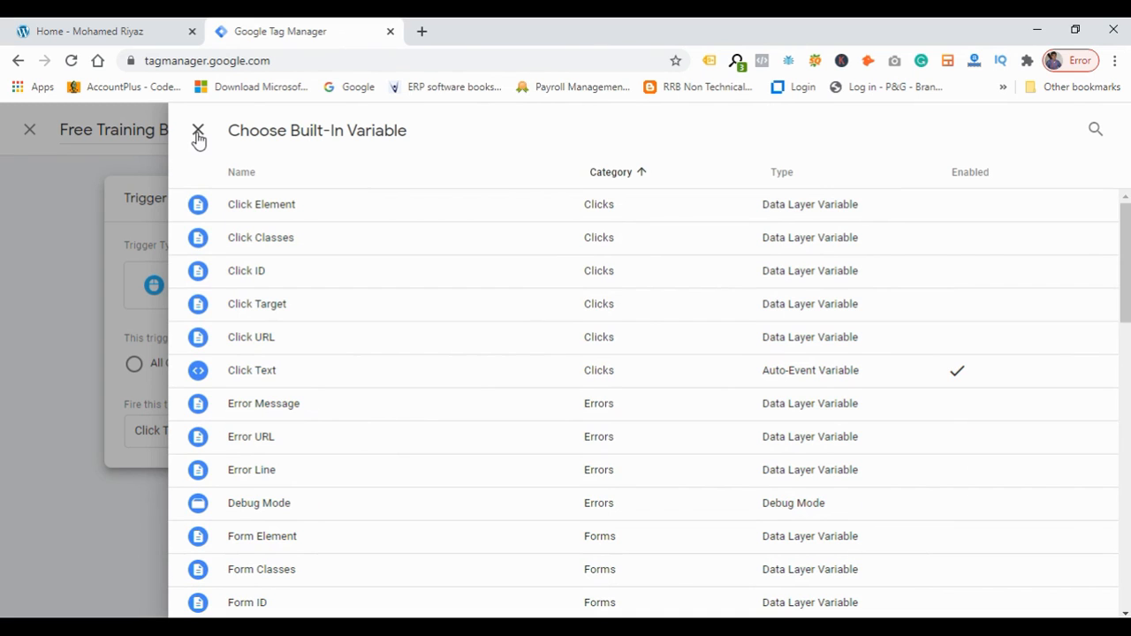
click(198, 133)
click(397, 442)
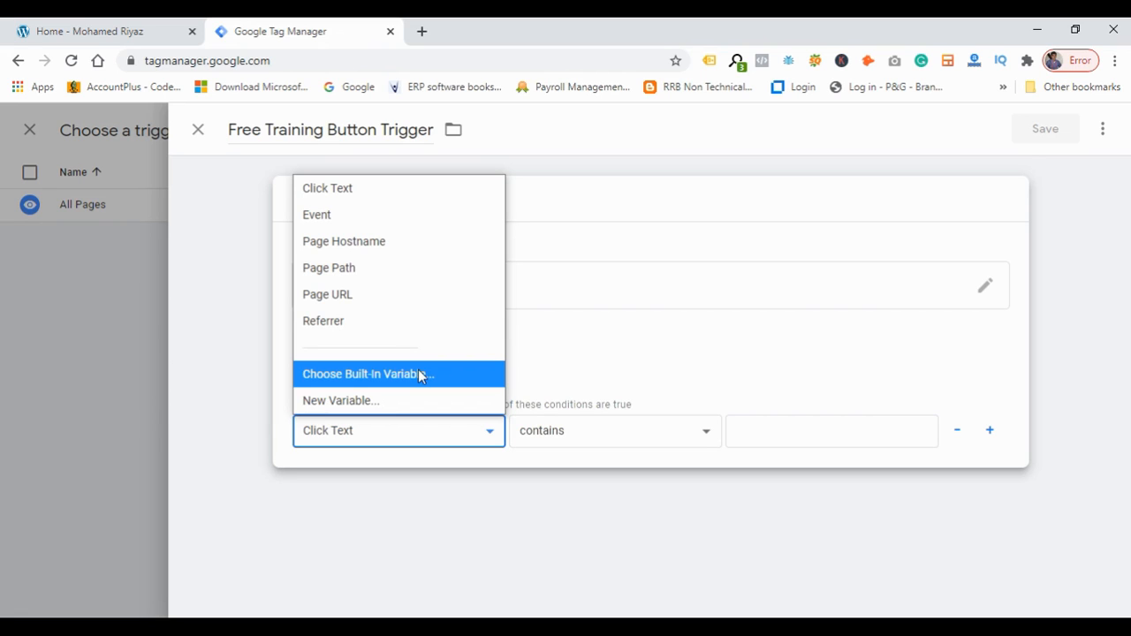
click(412, 439)
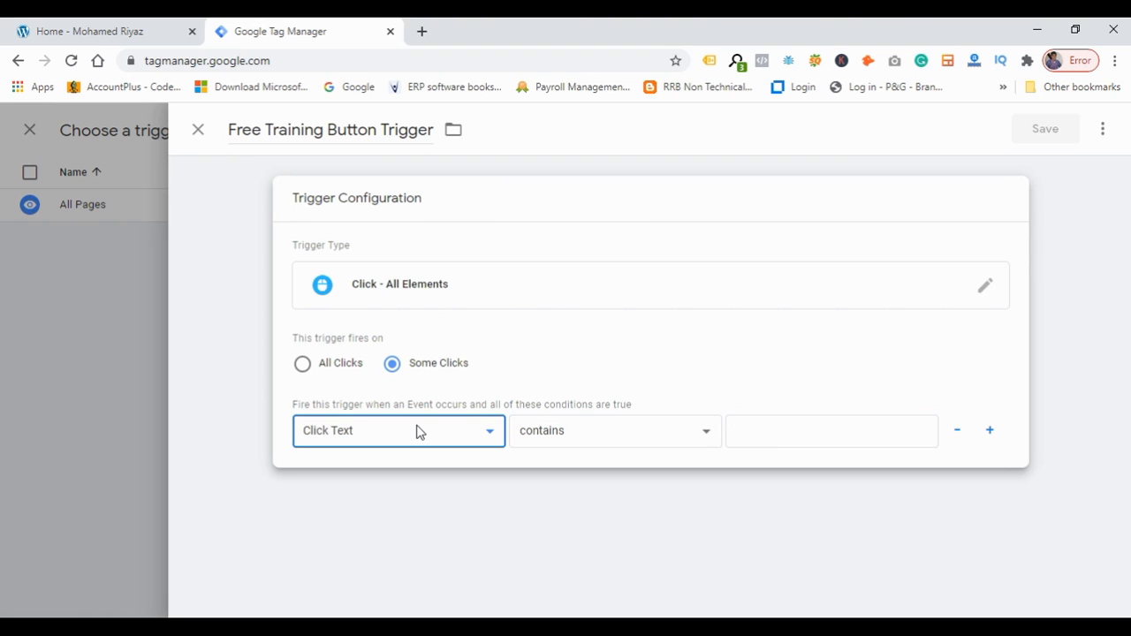
Set the trigger condition to Click Text contains Get FREE Training and save the trigger.
click(792, 428)
key(ctrl+v)
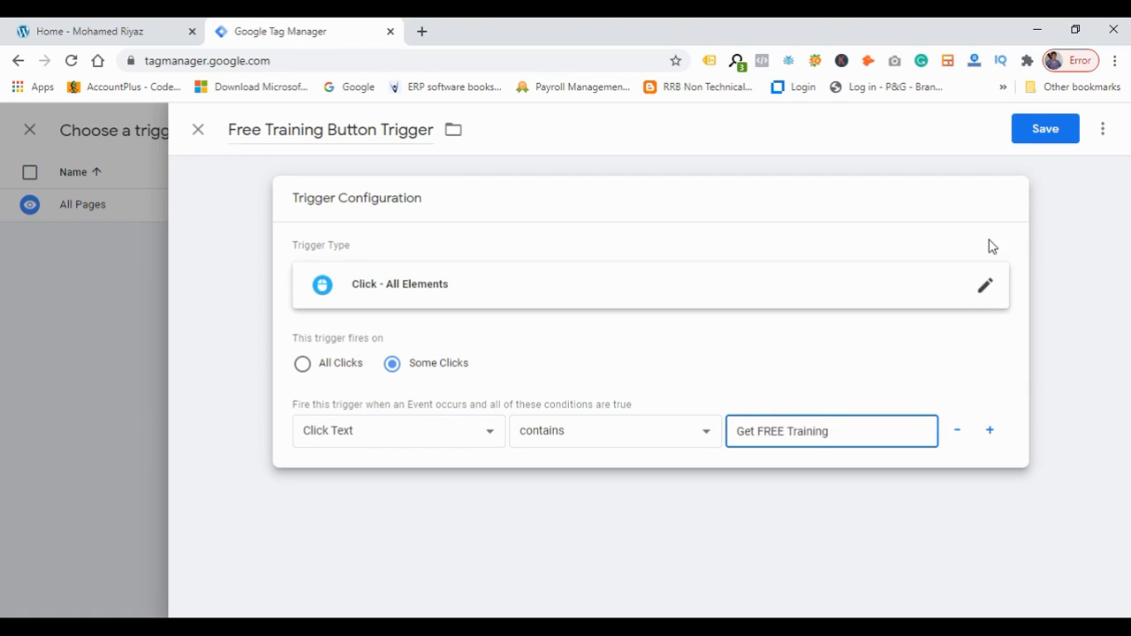
click(1060, 133)
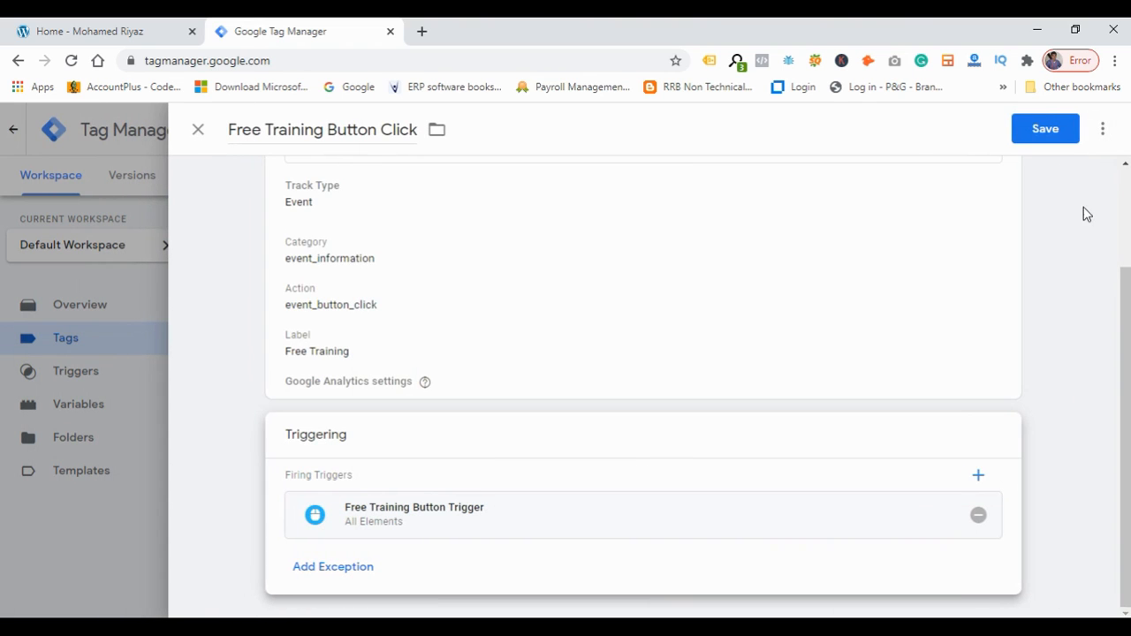
Try to save the tag and review the Google Analytics settings variable options.
click(1061, 138)
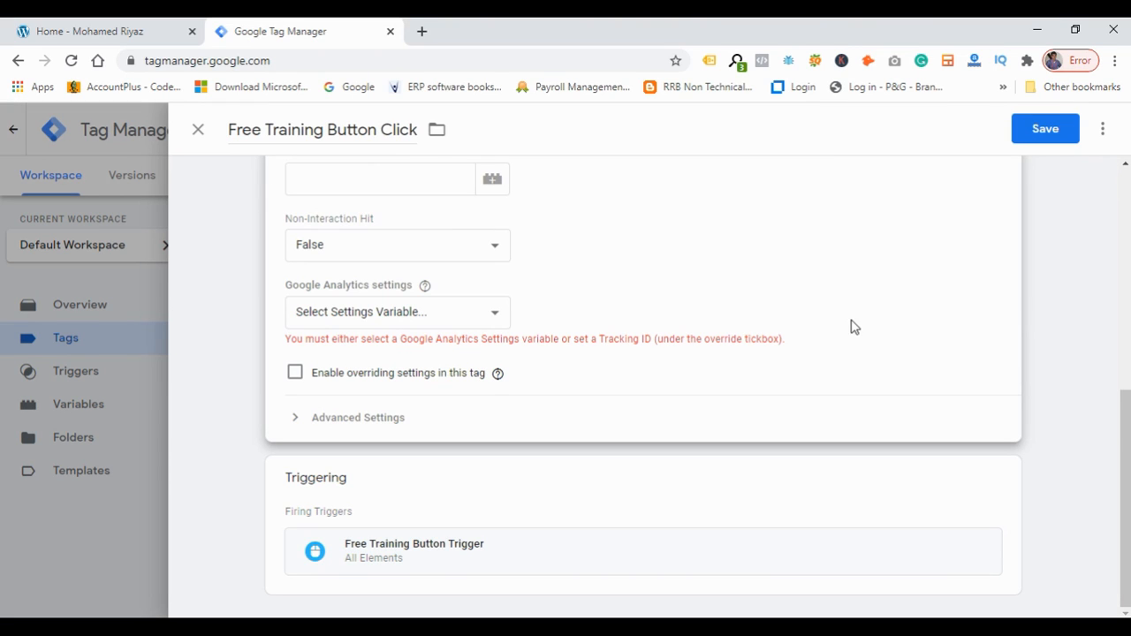
drag(289, 341, 540, 356)
click(543, 355)
click(448, 318)
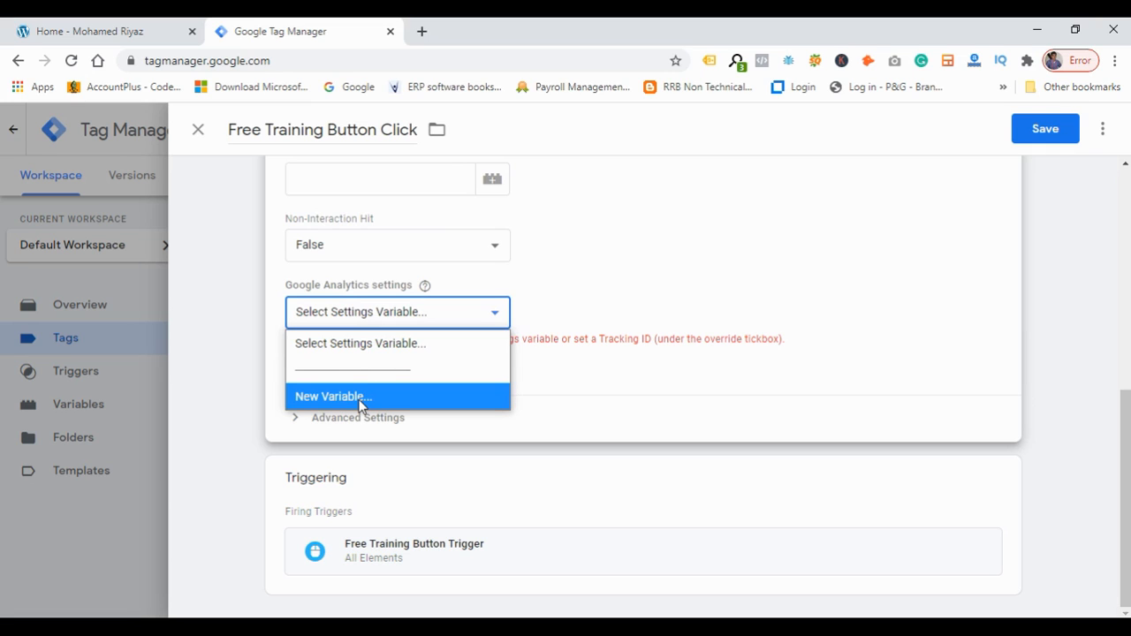
click(640, 316)
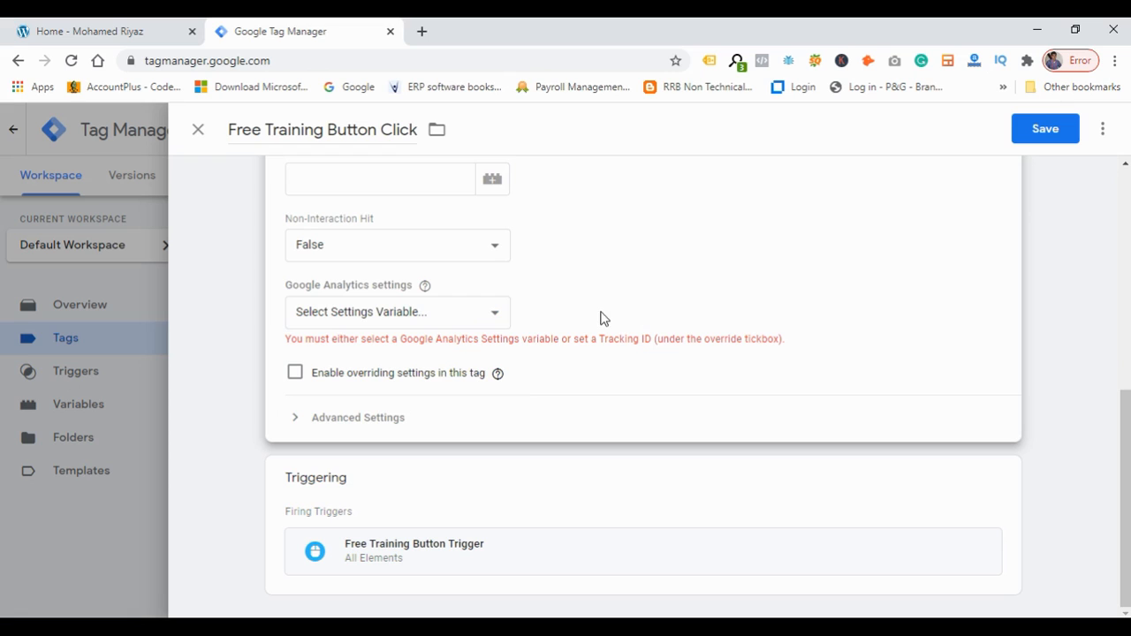
Enable overriding settings in the tag and paste the site's Universal Analytics tracking ID, copied from Tag Assistant, as the Tracking ID.
click(294, 375)
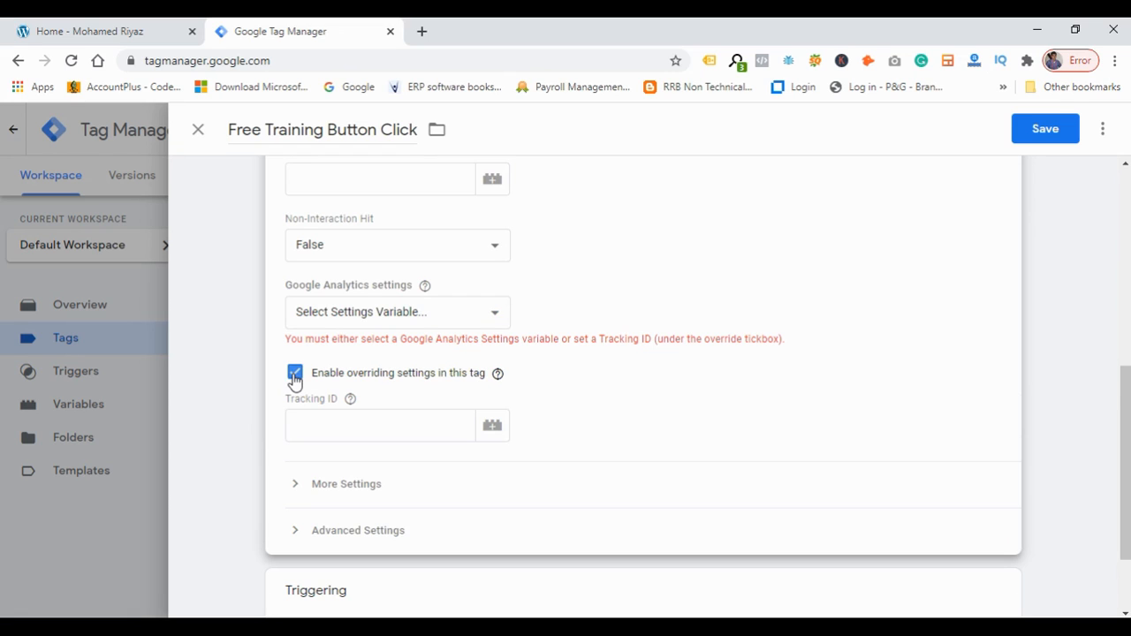
click(335, 425)
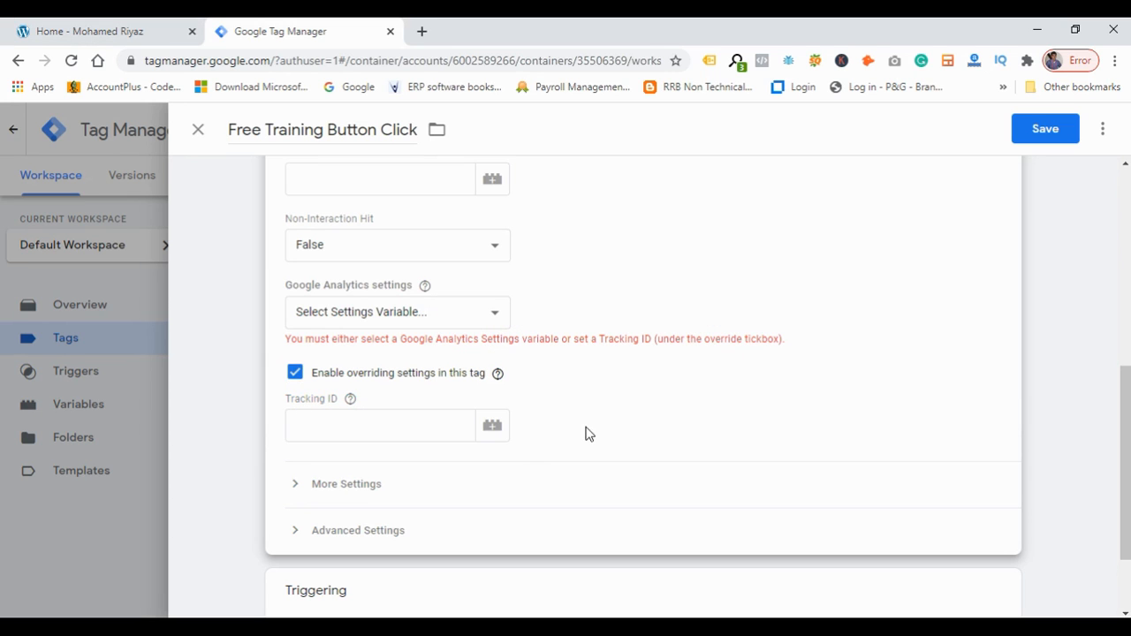
click(131, 33)
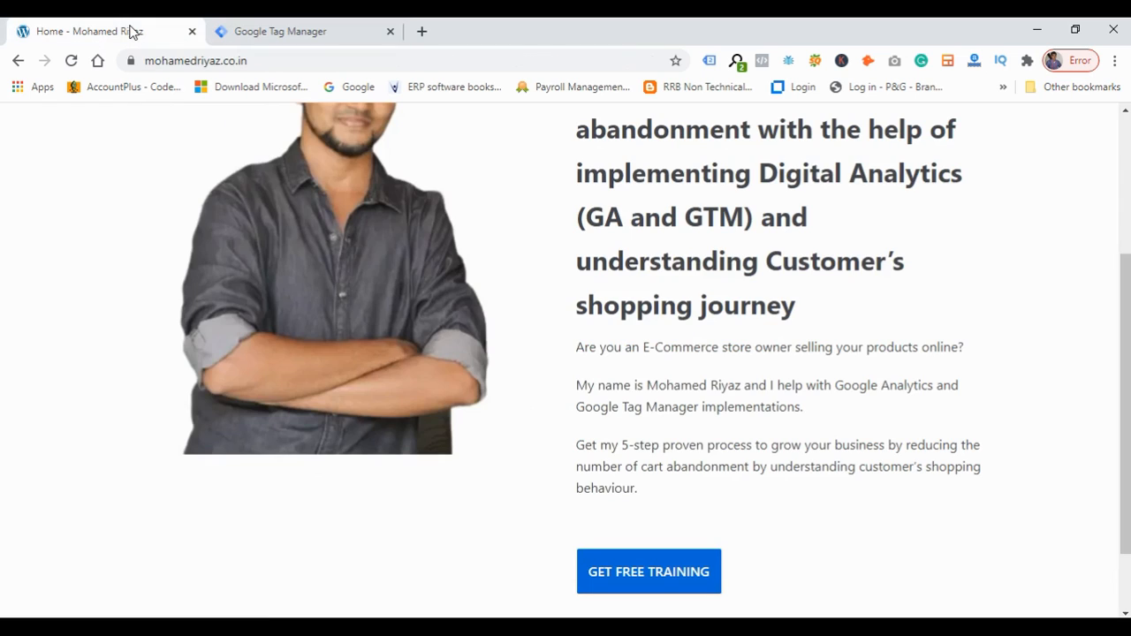
click(709, 61)
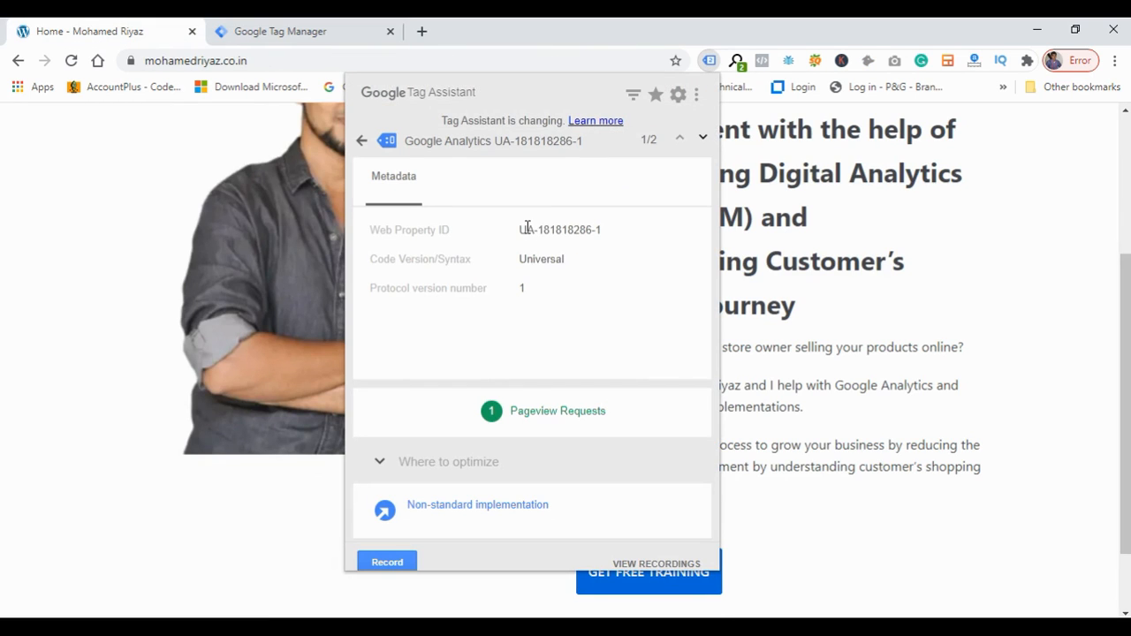
click(525, 227)
click(527, 227)
key(ctrl+a)
key(ctrl+c)
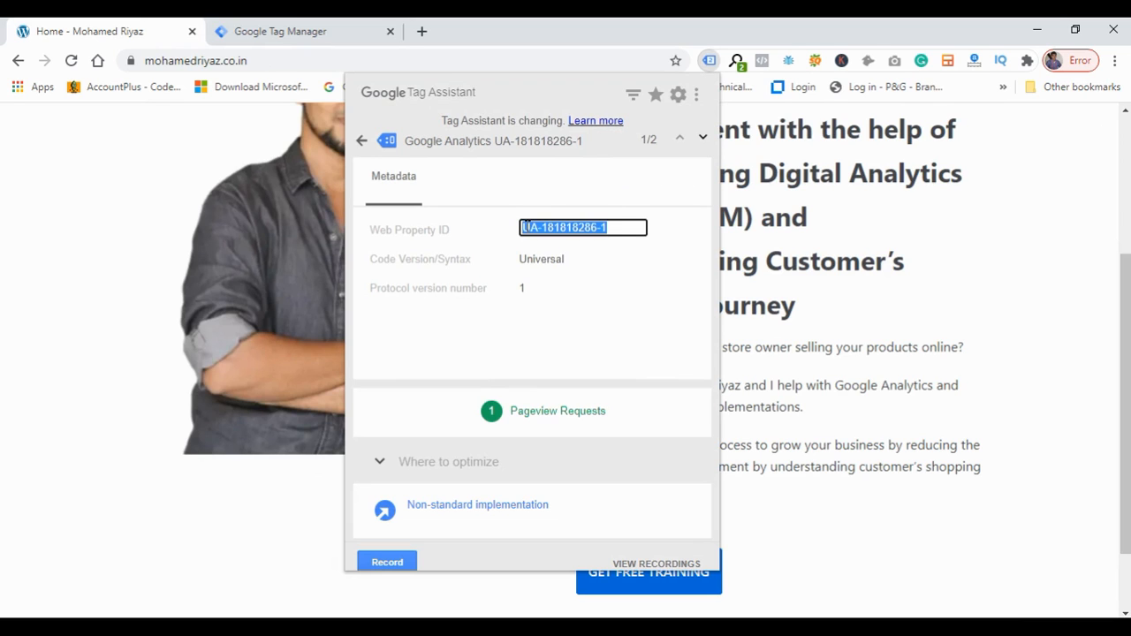
click(281, 31)
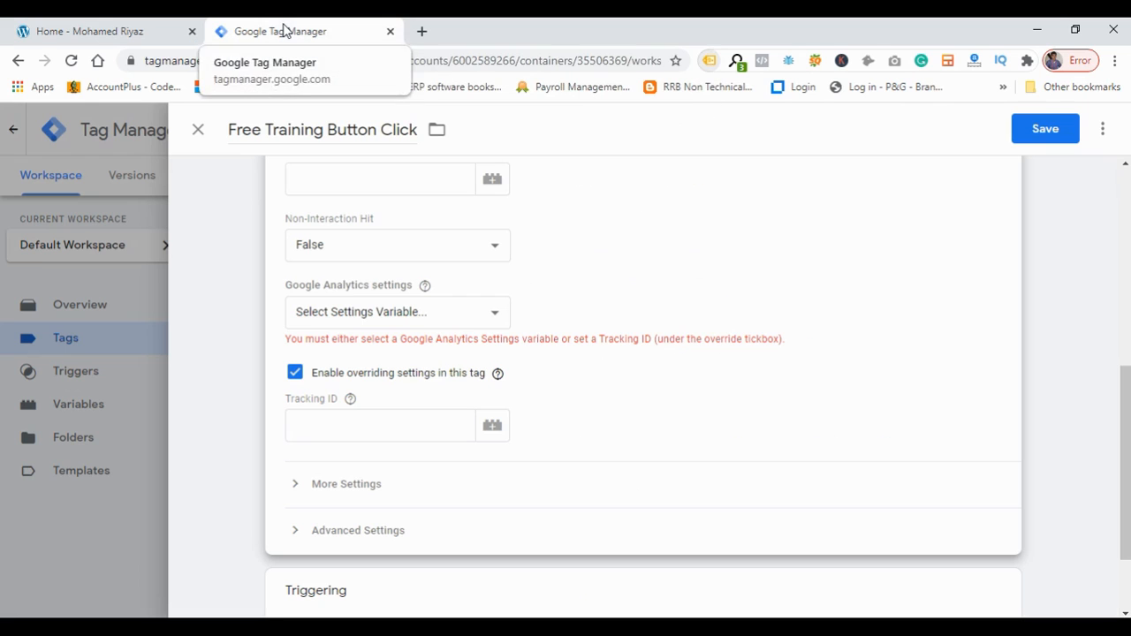
click(411, 416)
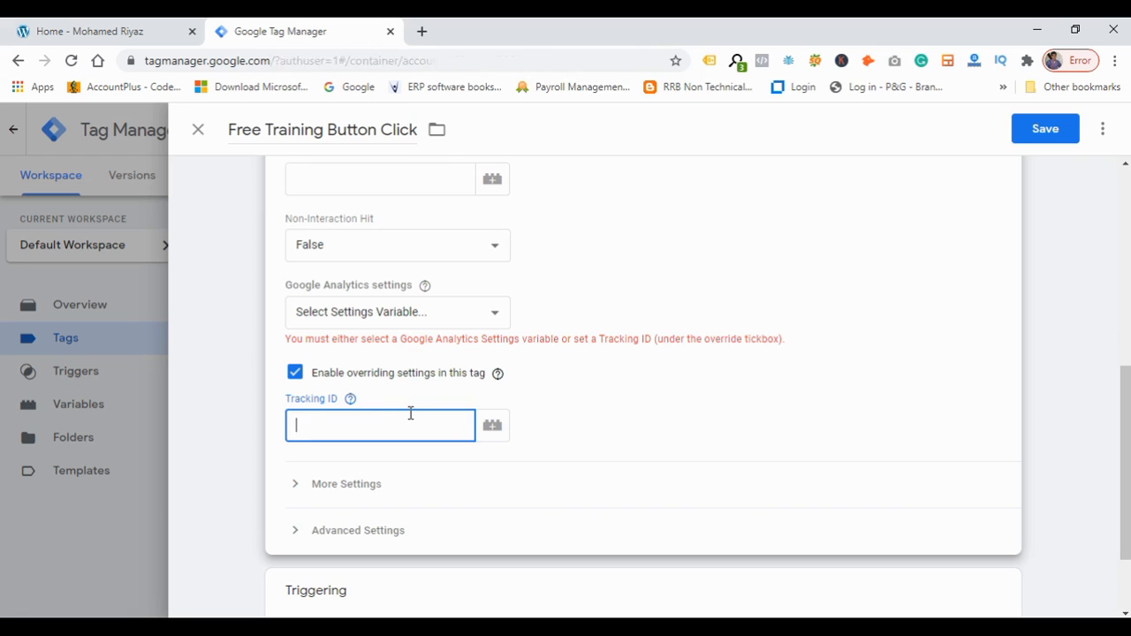
key(ctrl+v)
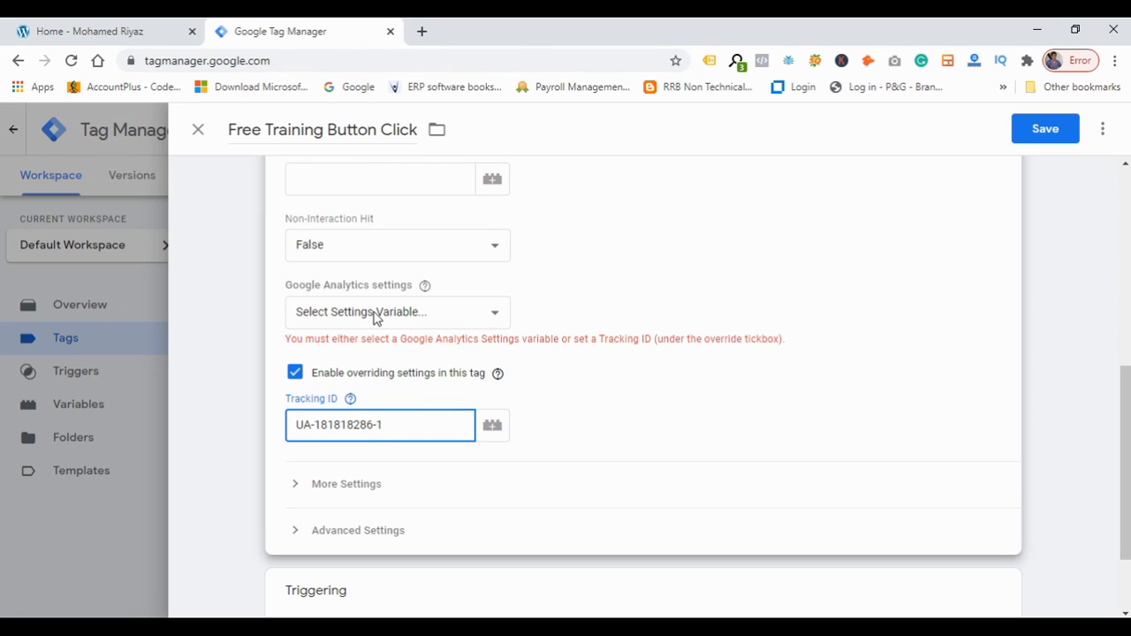
Save the Free Training Button Click tag with its tracking ID and trigger.
click(624, 306)
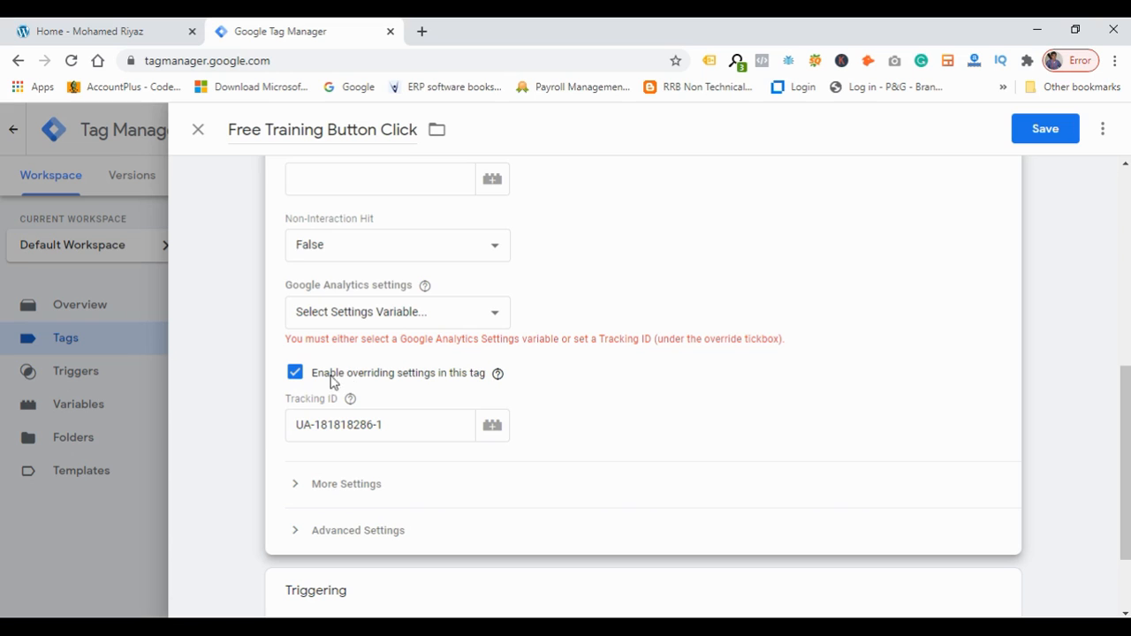
double_click(325, 433)
click(643, 421)
scroll(643, 422, down, 1)
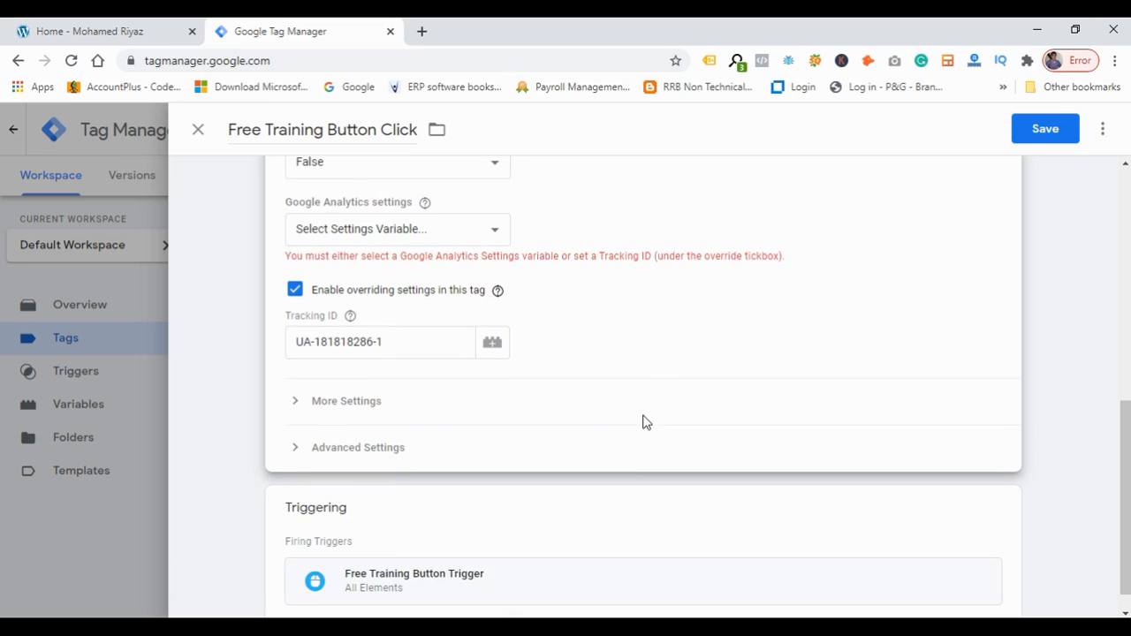
scroll(644, 422, down, 1)
click(1051, 138)
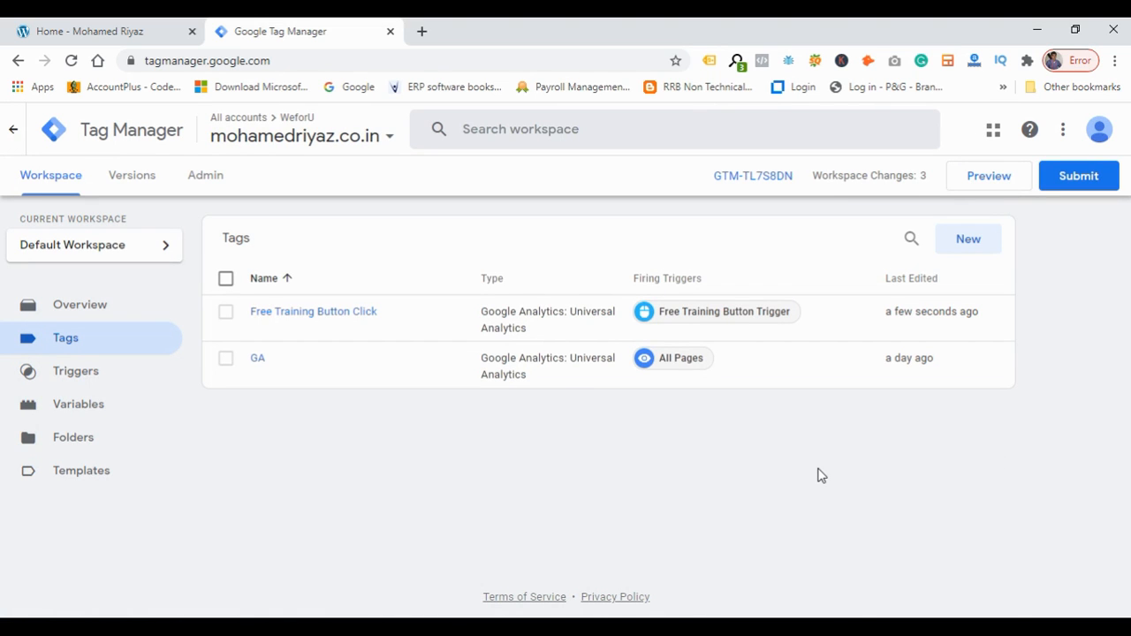
click(1077, 187)
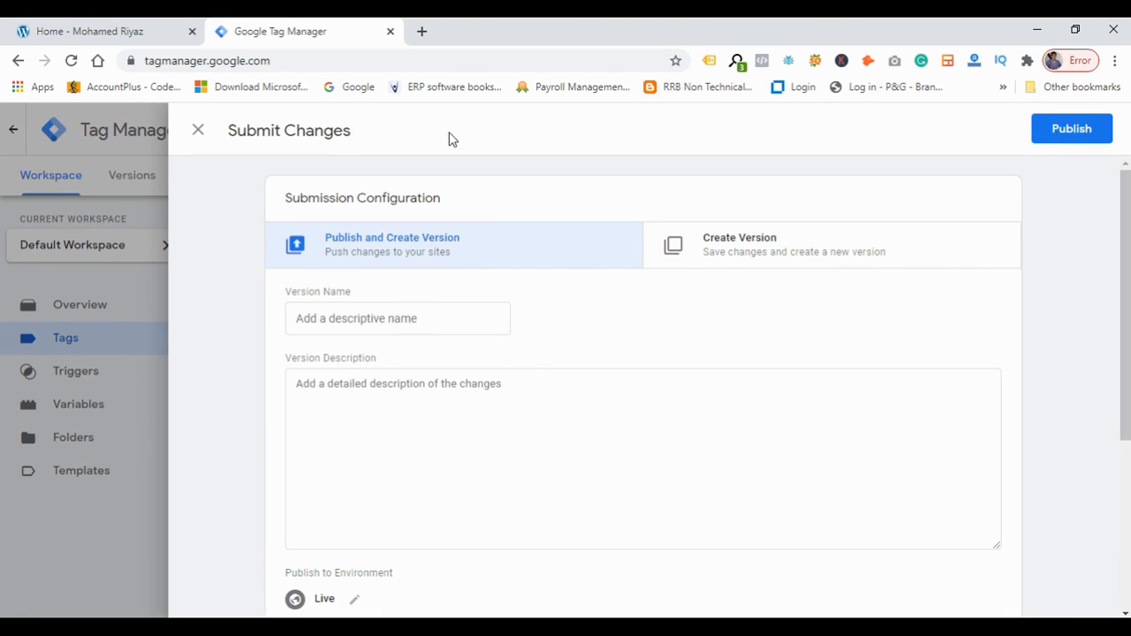
click(200, 130)
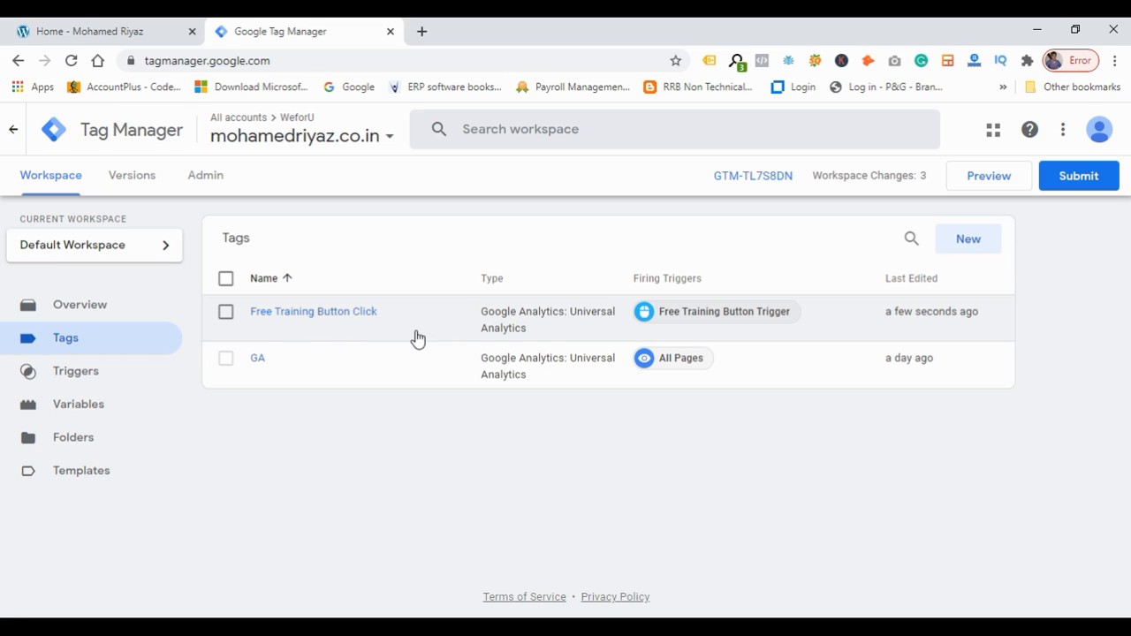
click(988, 180)
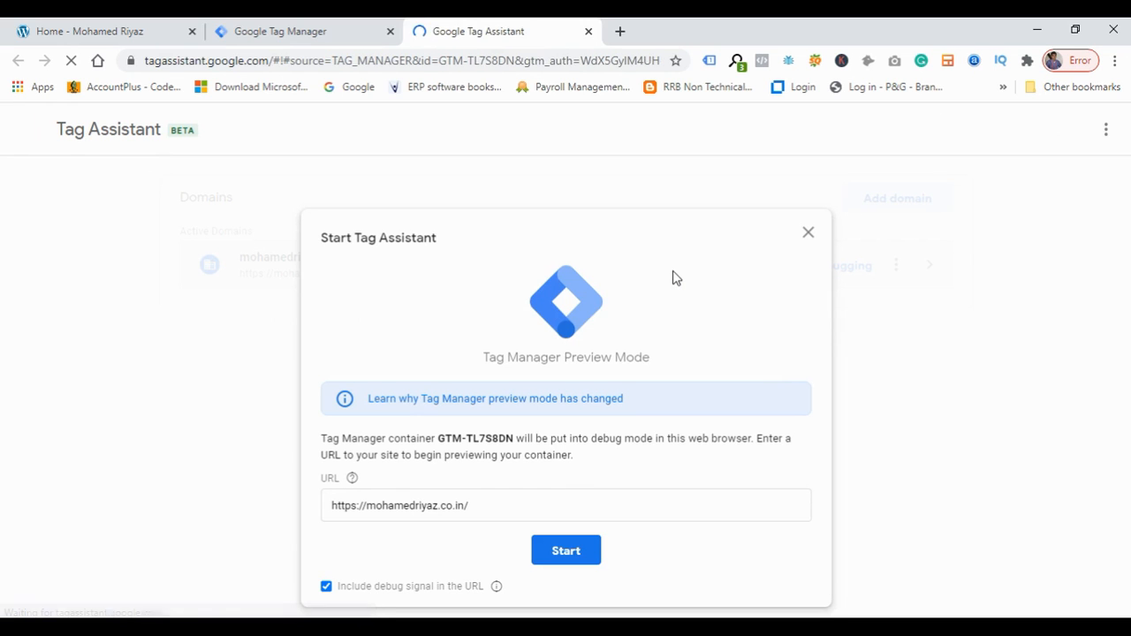
drag(328, 509, 508, 497)
click(508, 497)
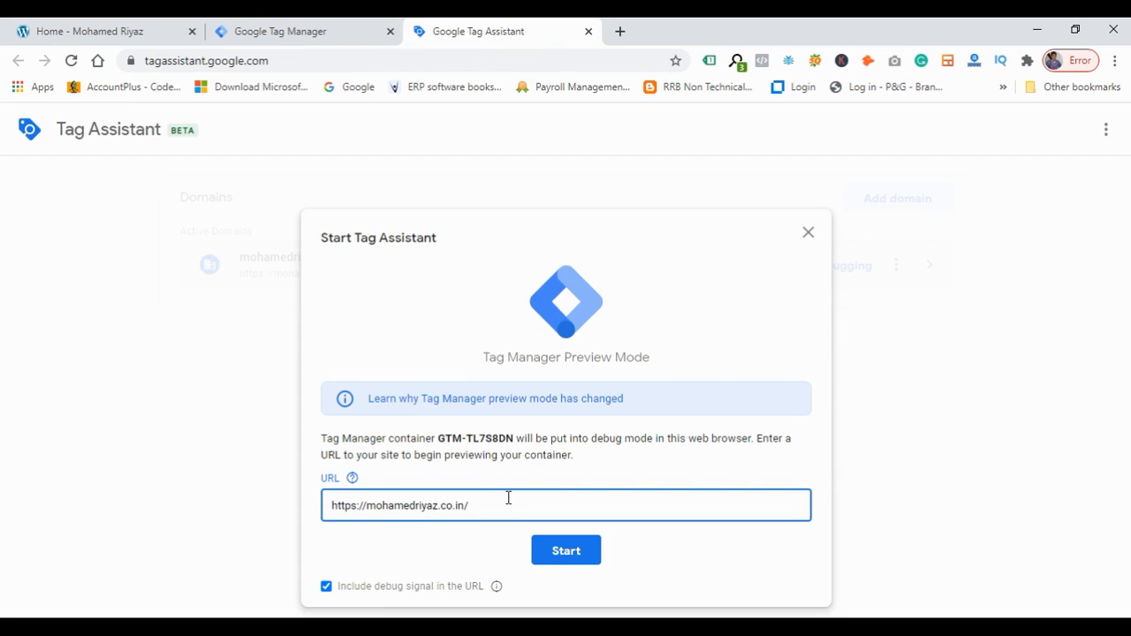
click(566, 552)
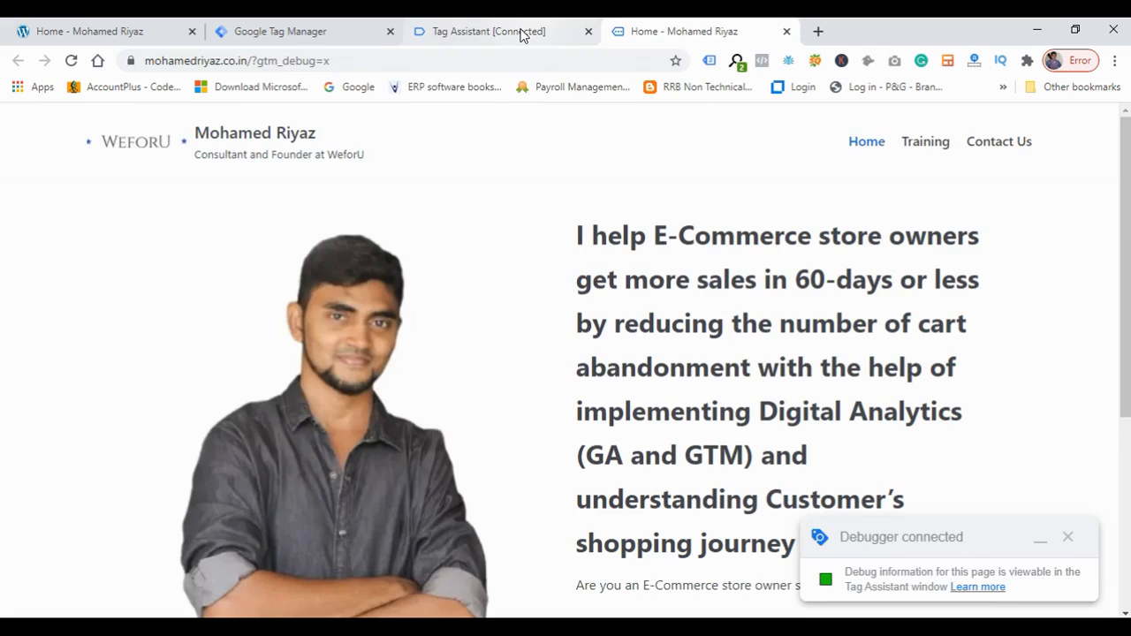
Examine which tags fired and which did not fire in the Tag Assistant summary.
click(528, 31)
click(587, 423)
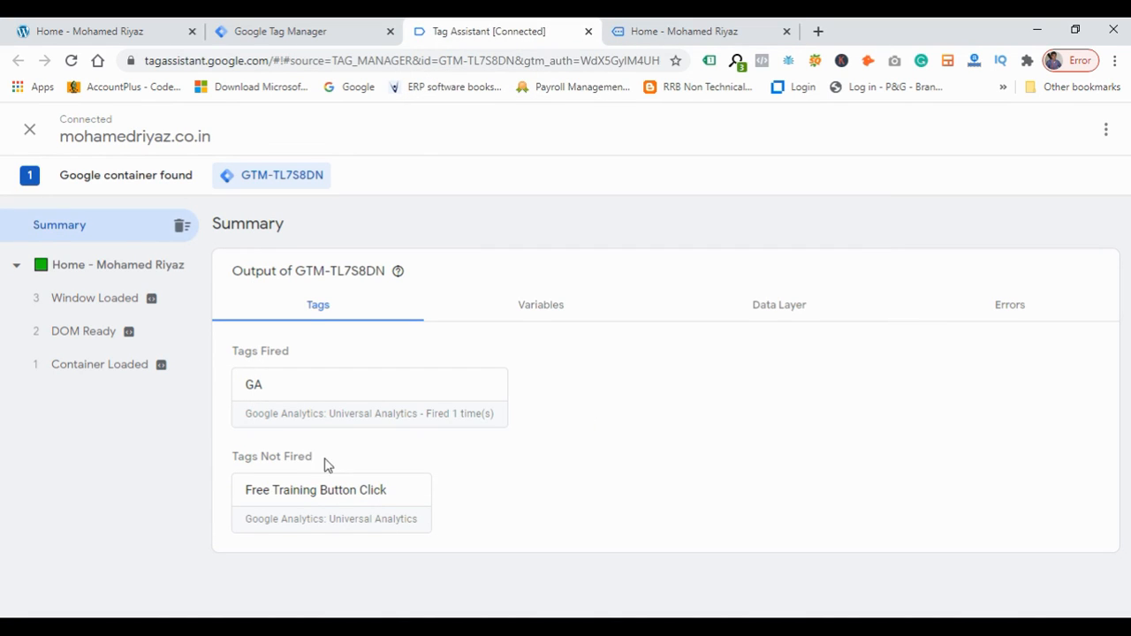
drag(233, 460, 334, 464)
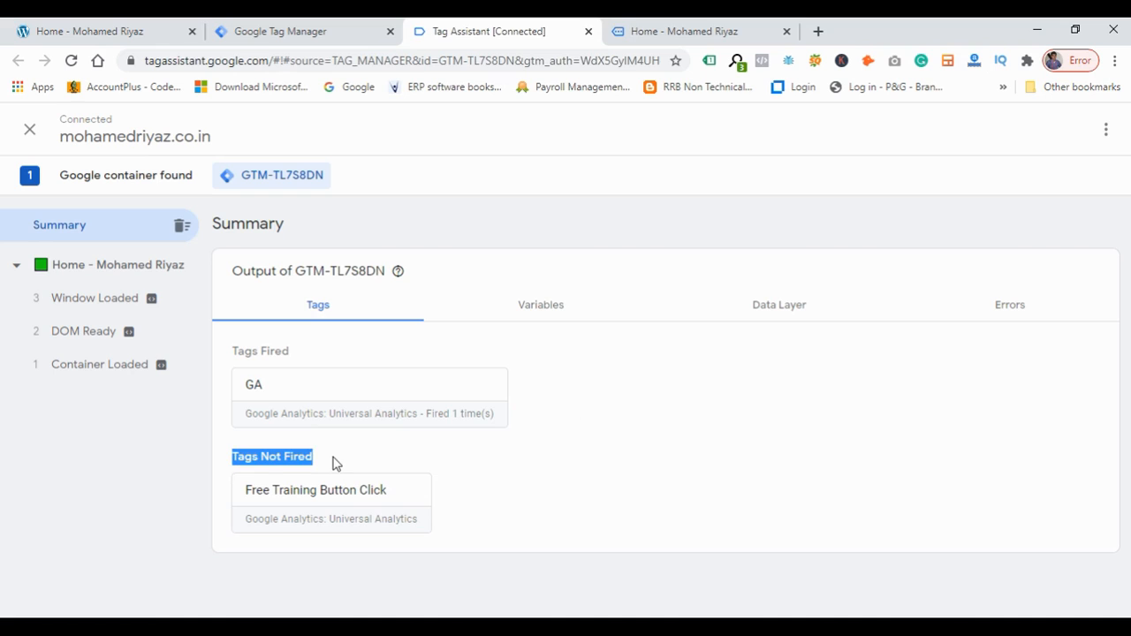
click(334, 463)
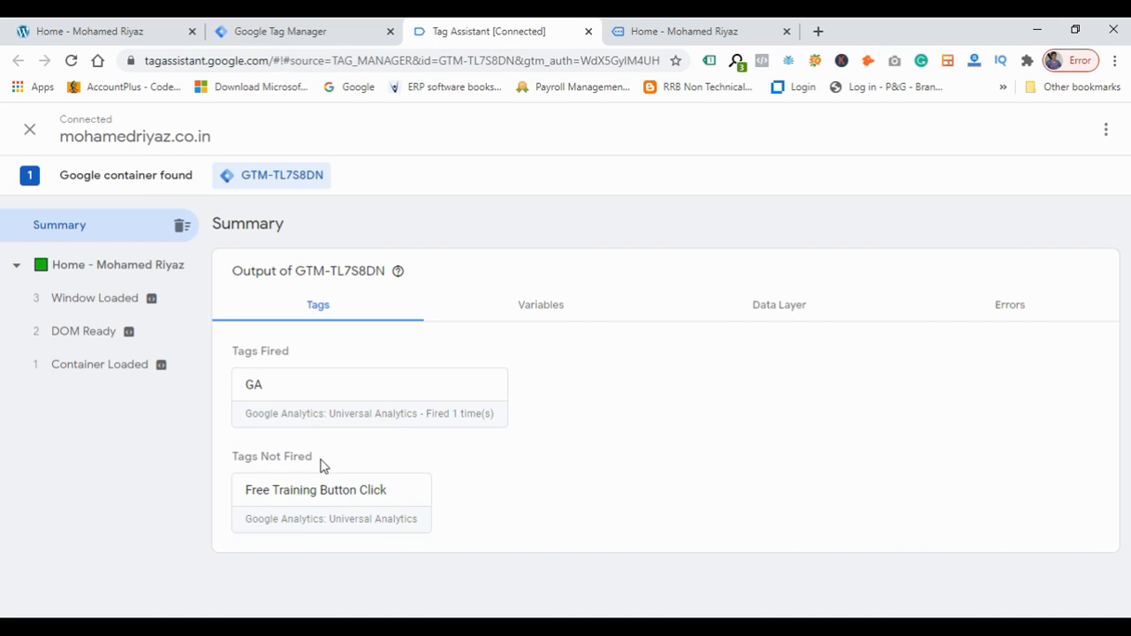
drag(325, 465, 217, 458)
drag(302, 358, 239, 358)
double_click(238, 356)
click(553, 486)
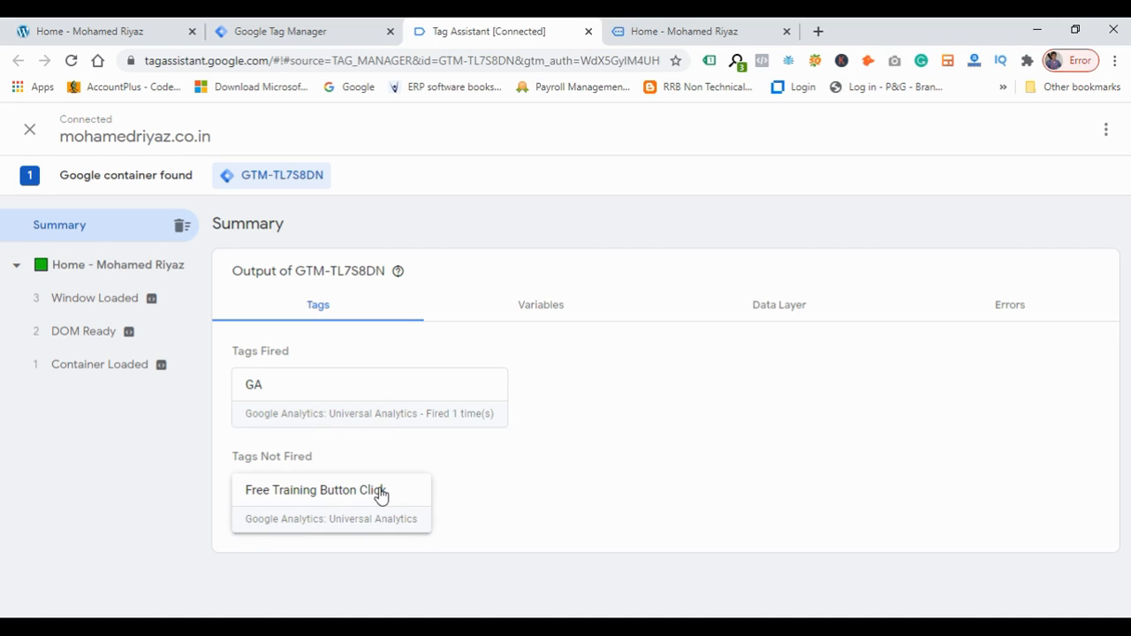
Click the Get Free Training button on the website in the debug tab.
click(677, 30)
scroll(795, 459, down, 5)
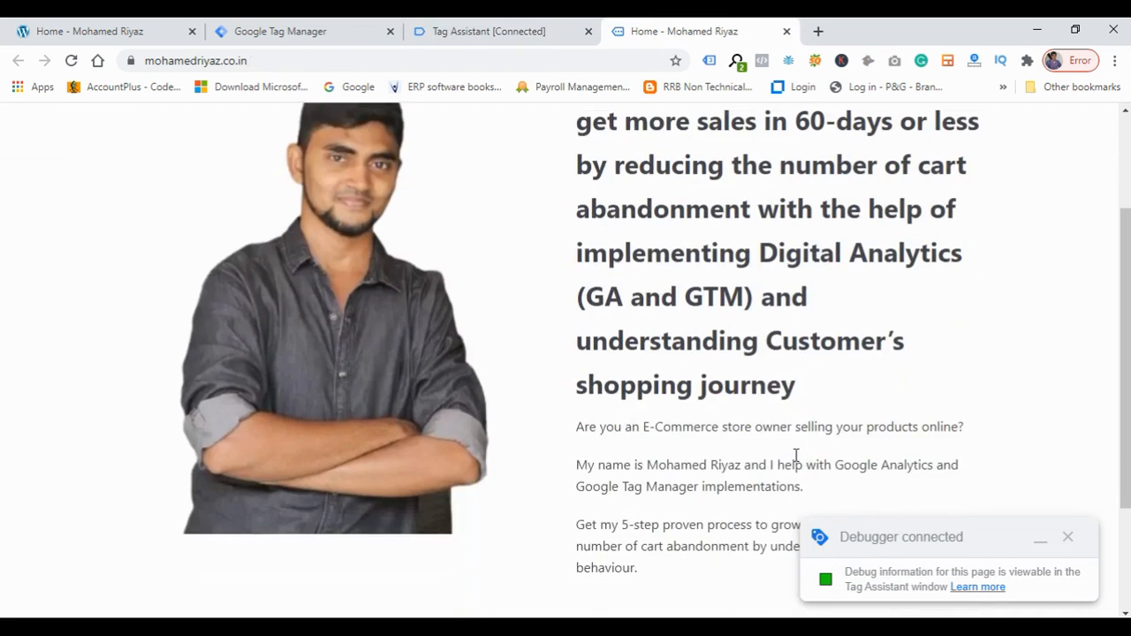
click(665, 488)
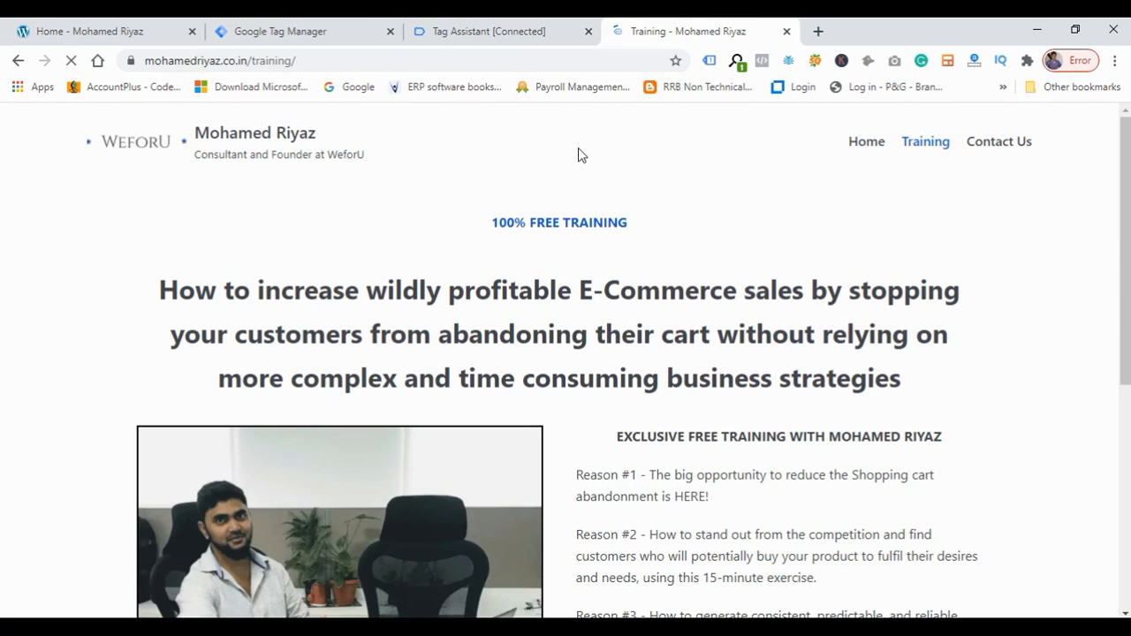
Check the Tag Assistant summary for whether the Free Training Button Click tag fired after the click.
click(255, 60)
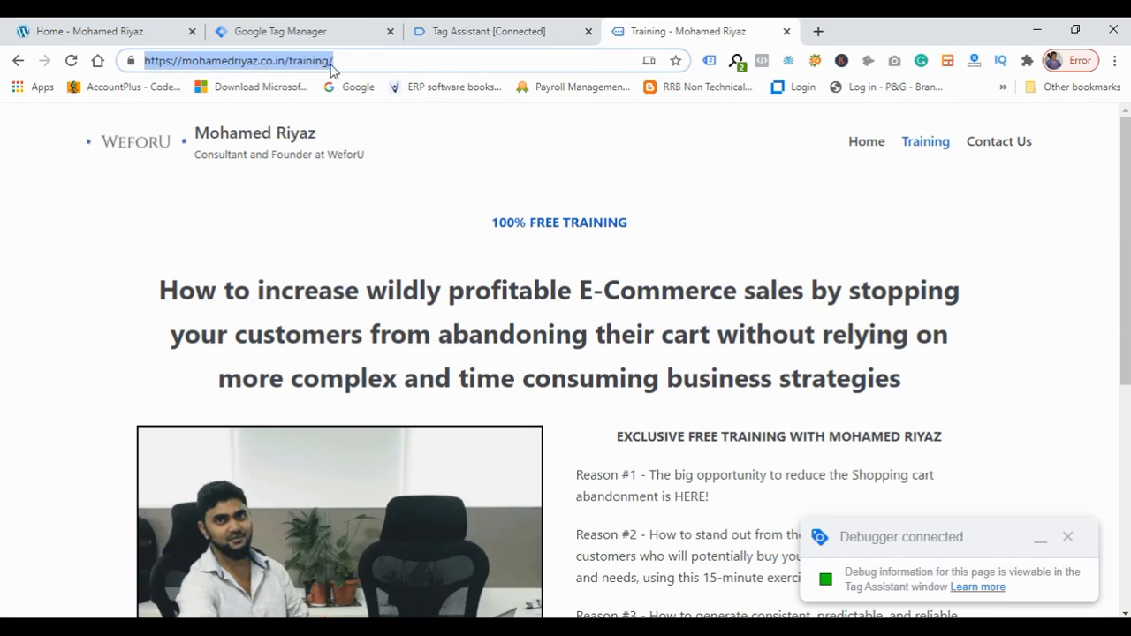
click(474, 32)
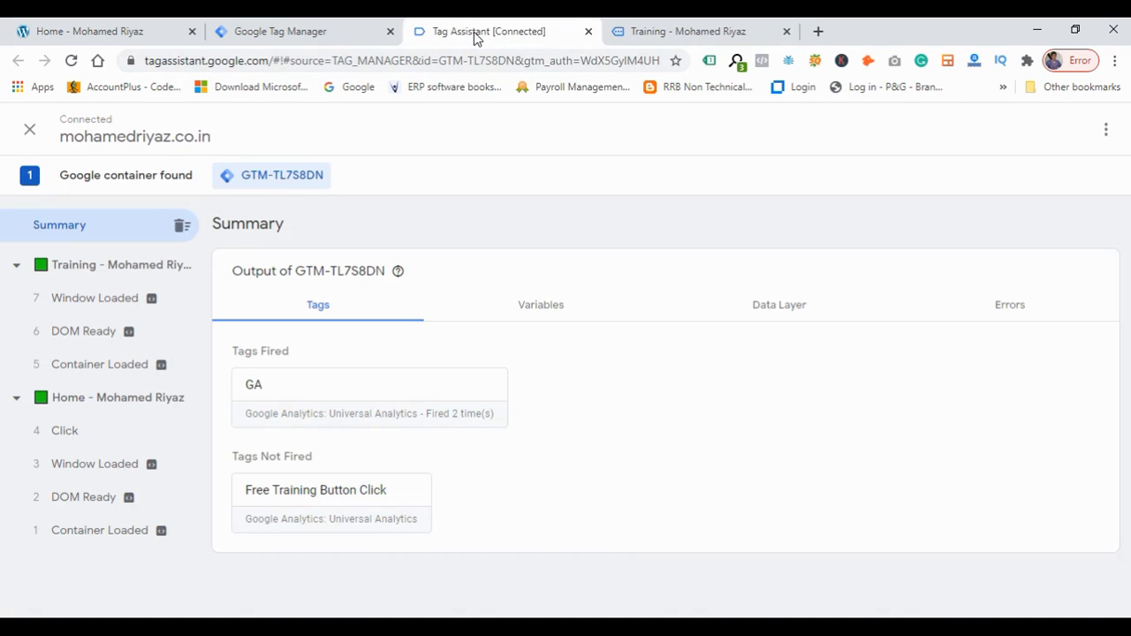
drag(231, 457, 325, 459)
click(324, 459)
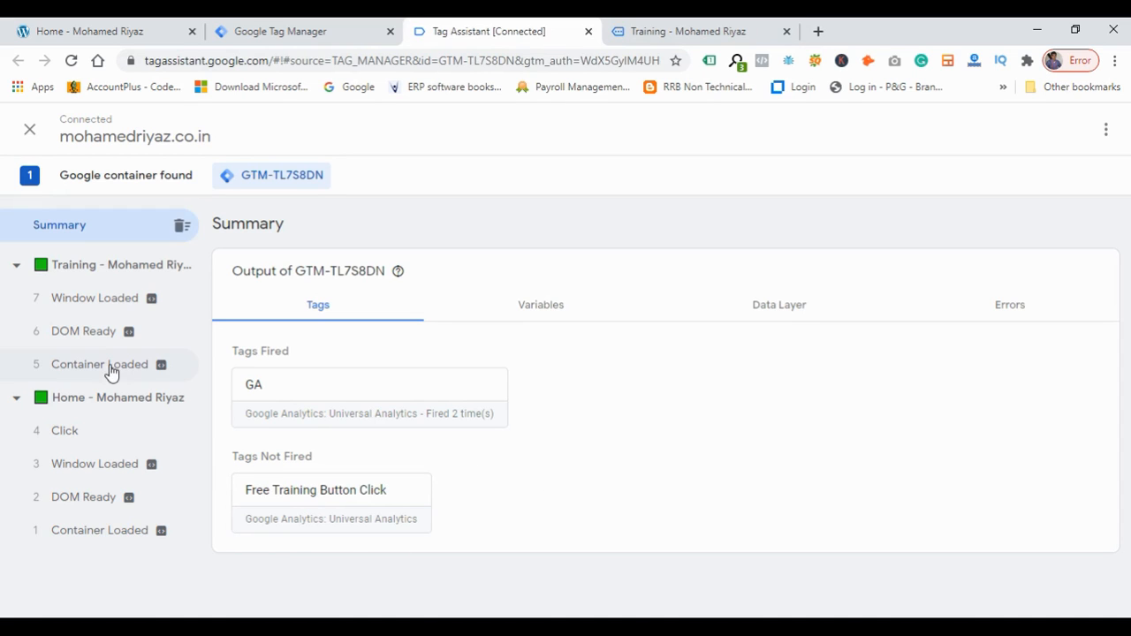
Inspect the Click event's details for the Free Training Button Click tag and its Click Text filter condition.
click(88, 440)
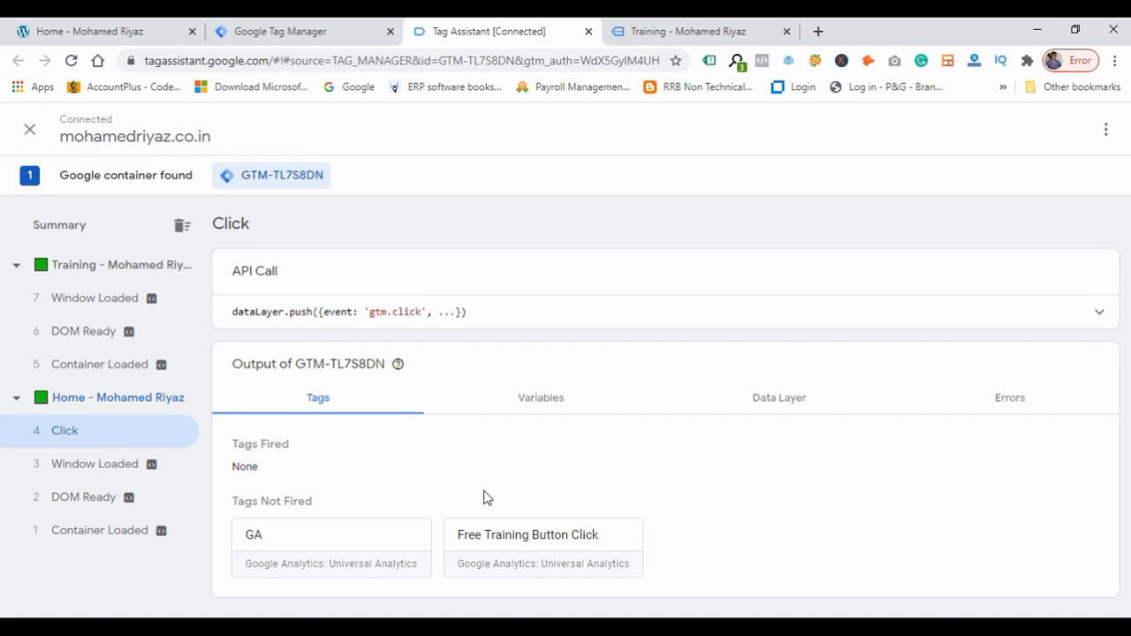
click(541, 572)
scroll(690, 504, down, 2)
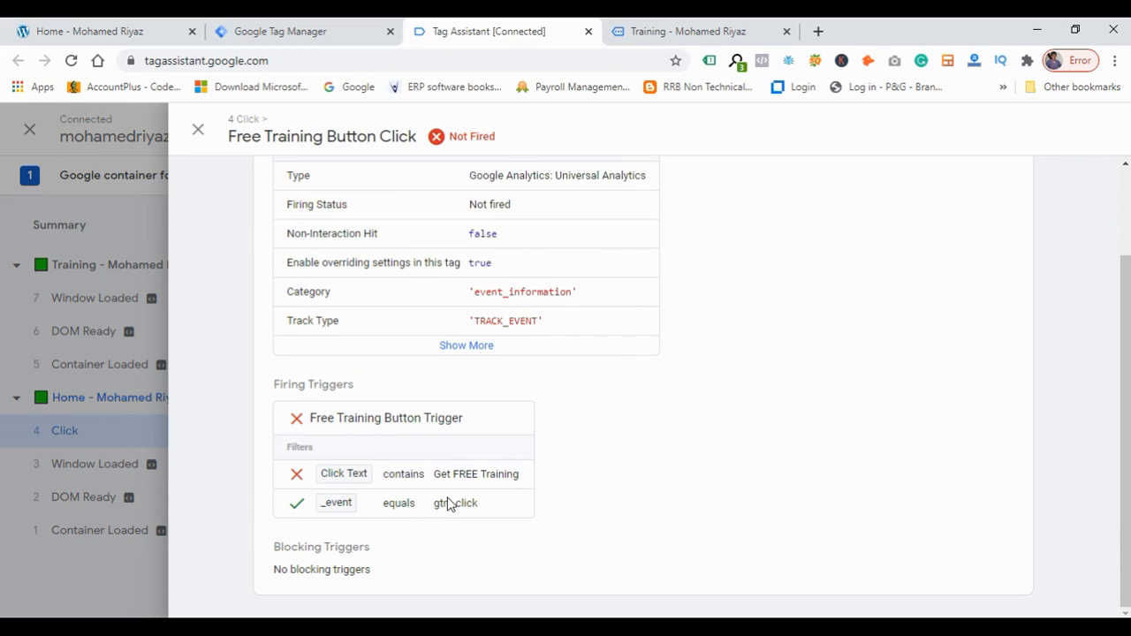
drag(436, 480, 526, 473)
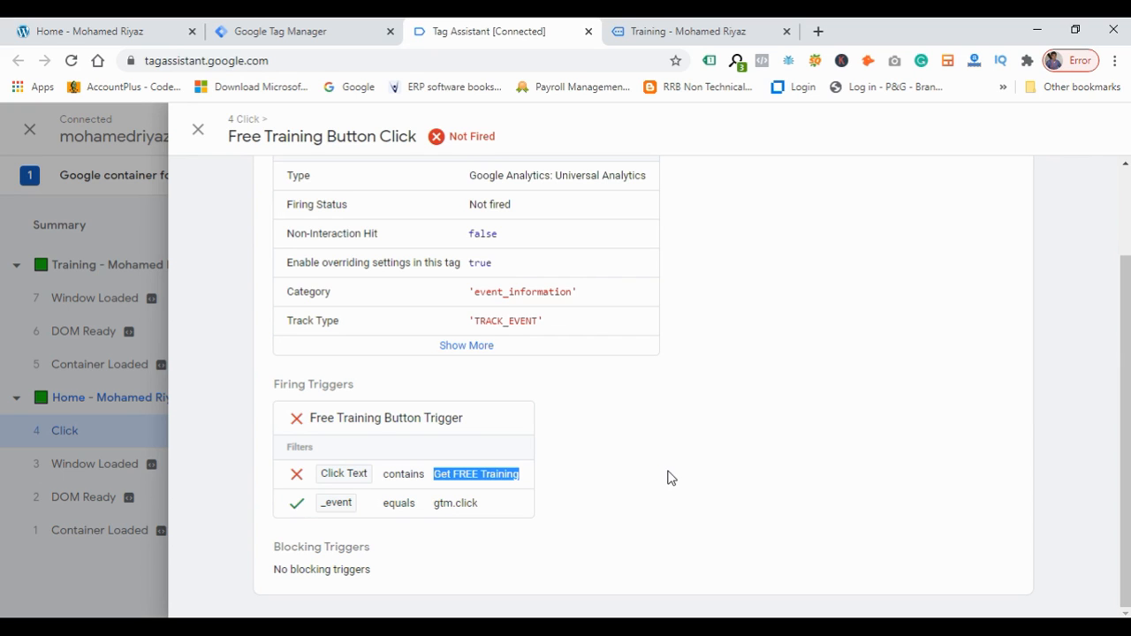
scroll(669, 478, up, 2)
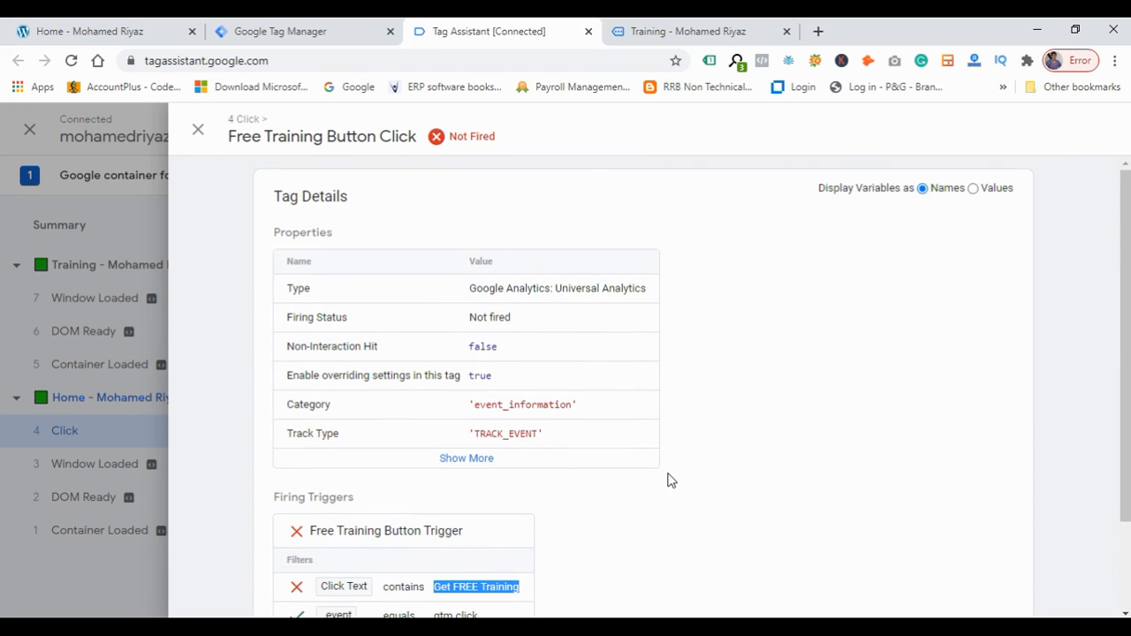
click(198, 132)
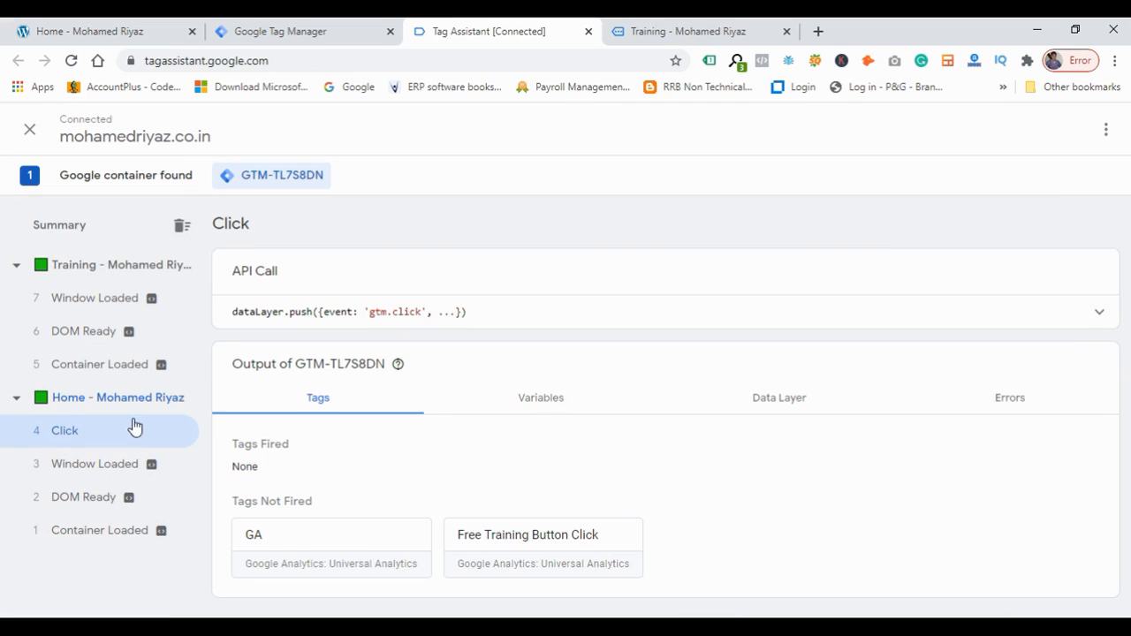
Copy the Click Text variable value GET FREE TRAINING from the Click event's variables.
click(549, 403)
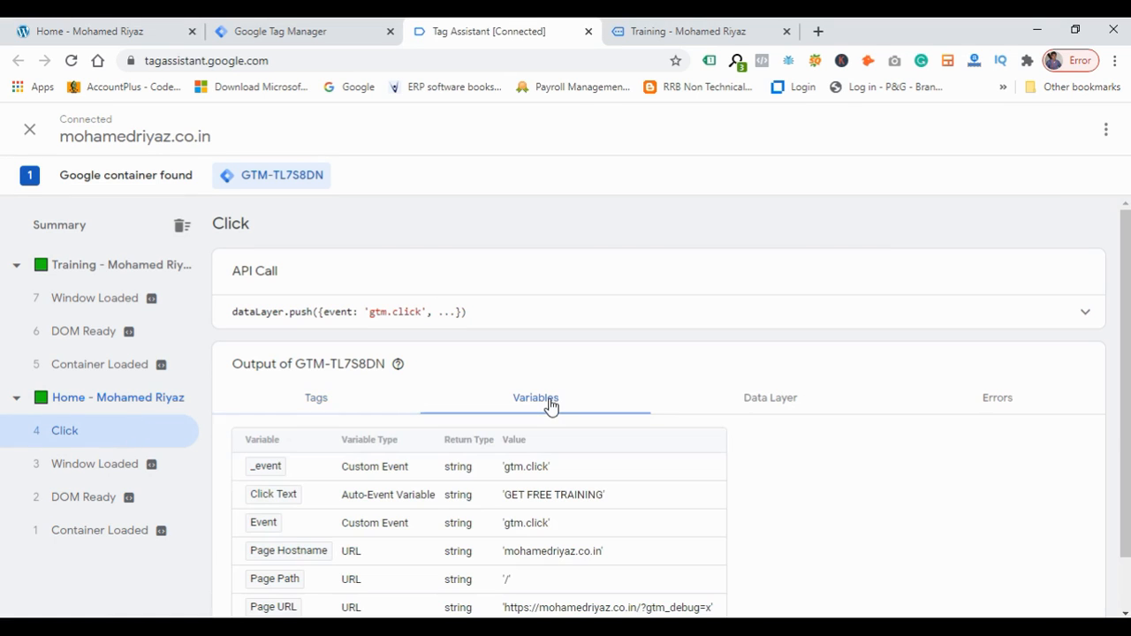
scroll(565, 453, down, 1)
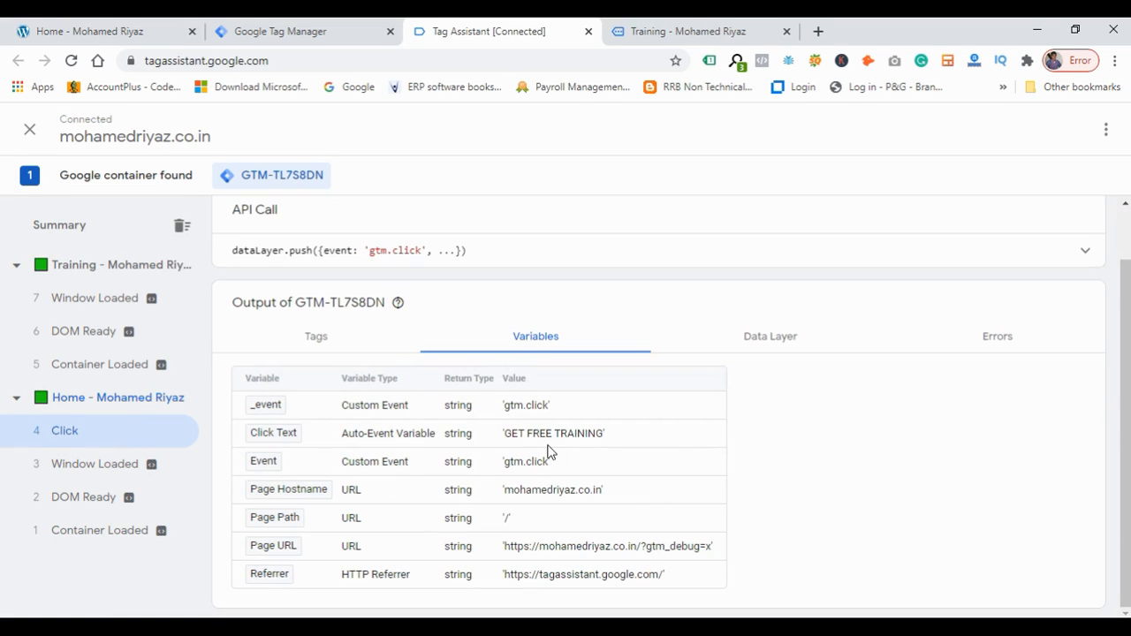
drag(506, 436, 606, 440)
key(ctrl+c)
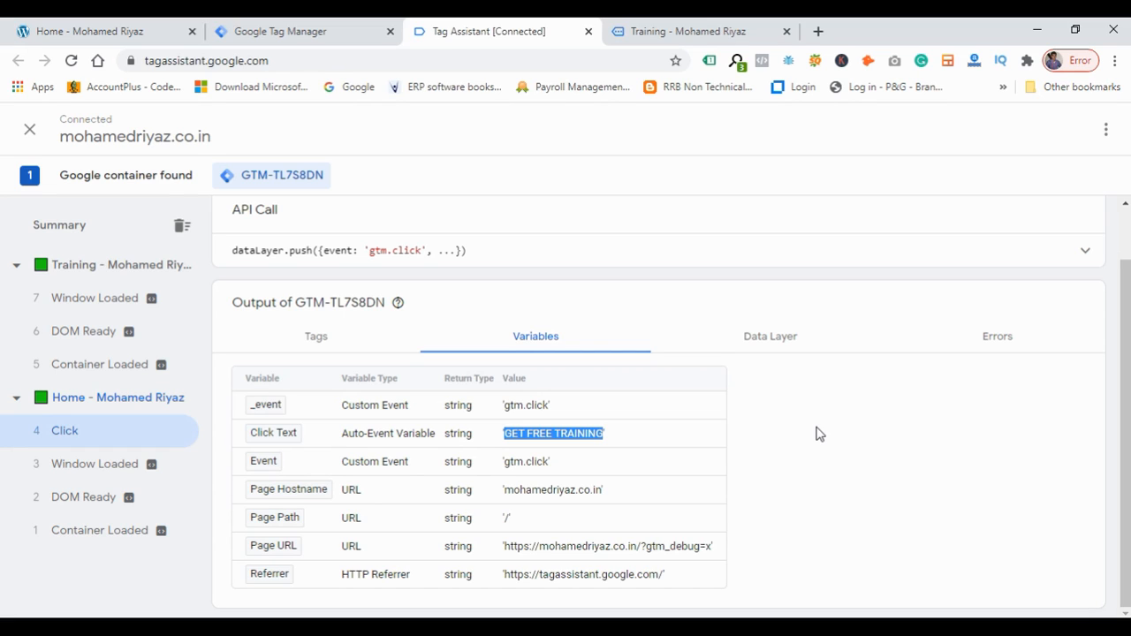
click(628, 440)
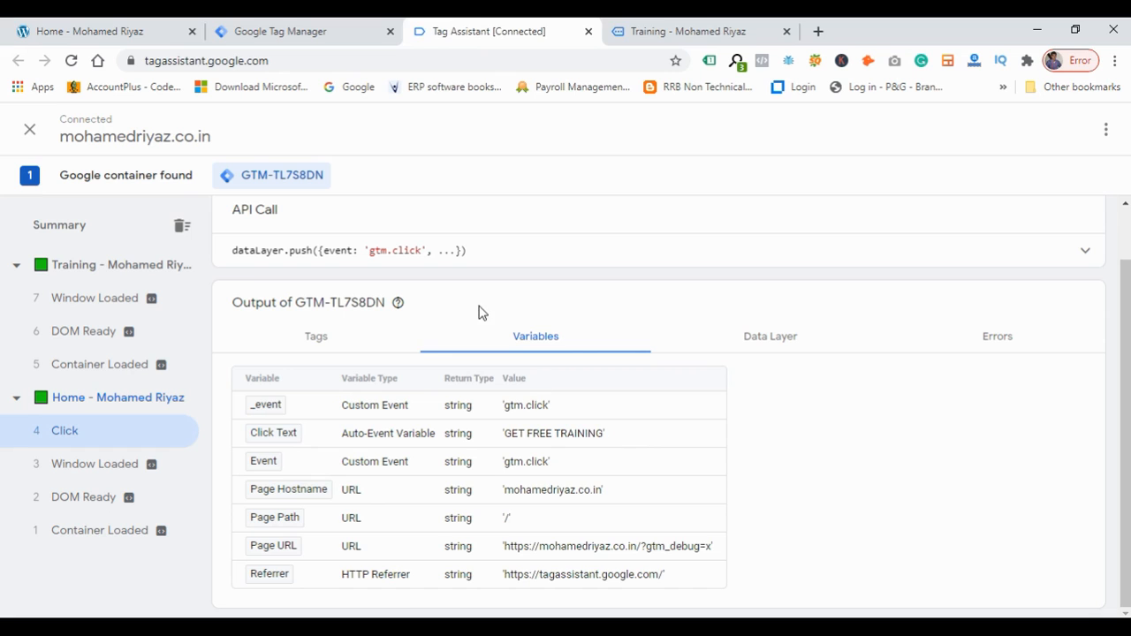
Set the Free Training Button Trigger's Click Text condition to contains GET FREE TRAINING and save the trigger.
click(329, 36)
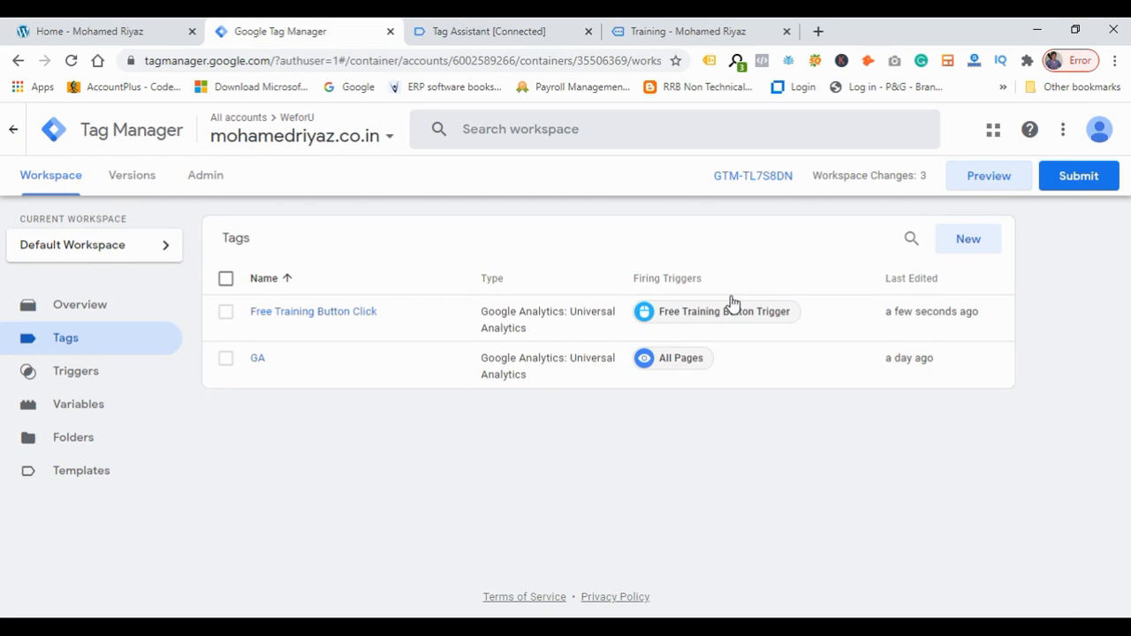
click(718, 322)
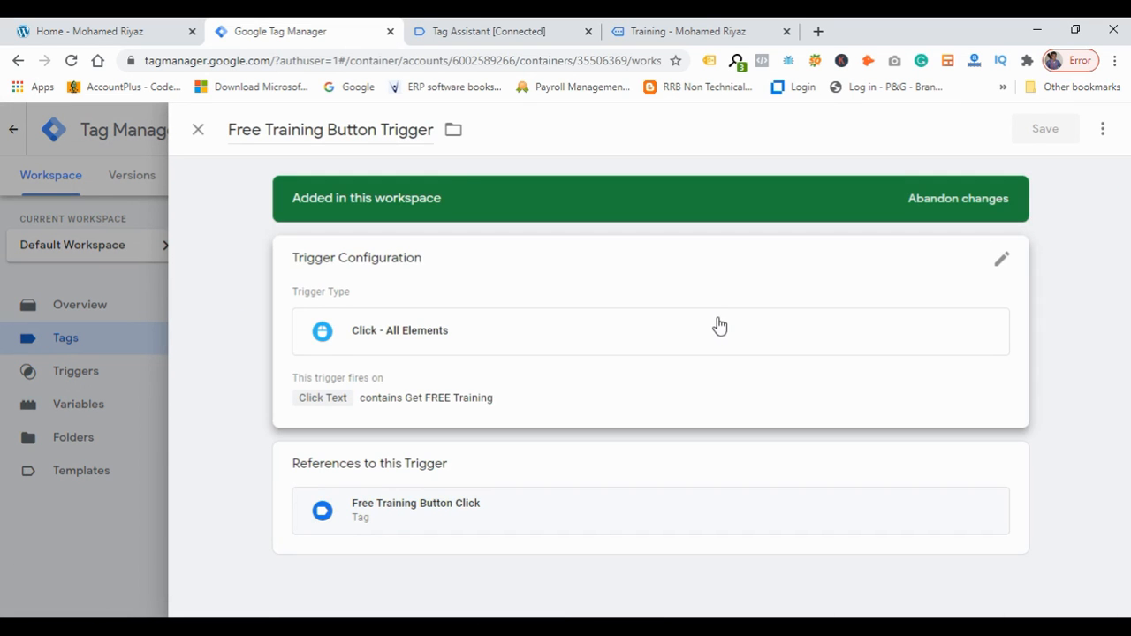
click(466, 402)
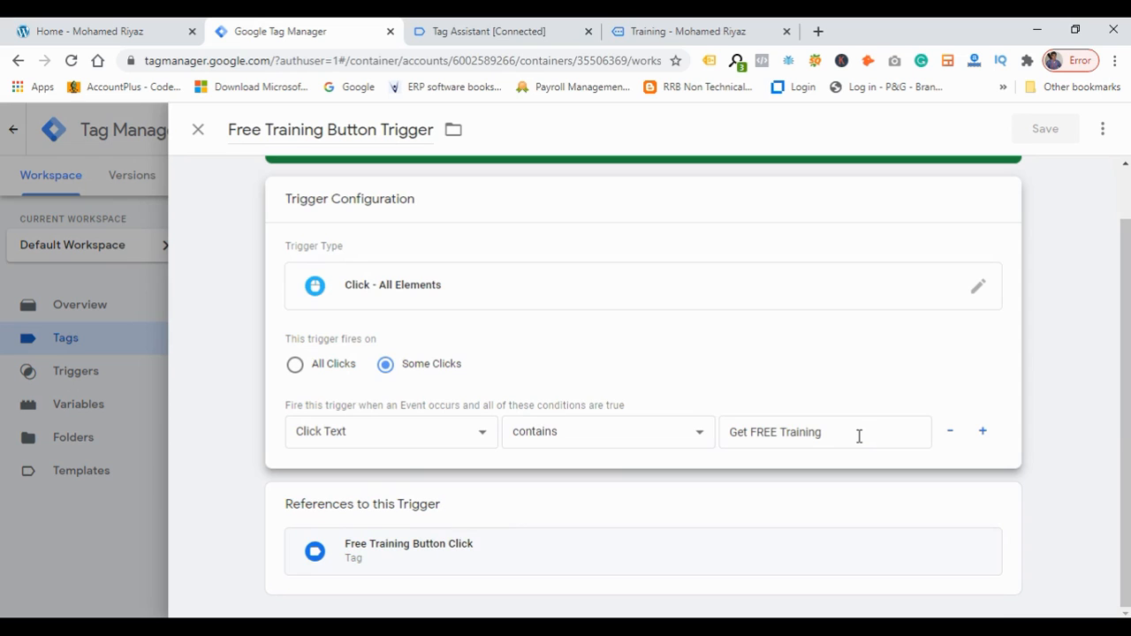
triple_click(858, 433)
key(ctrl+v)
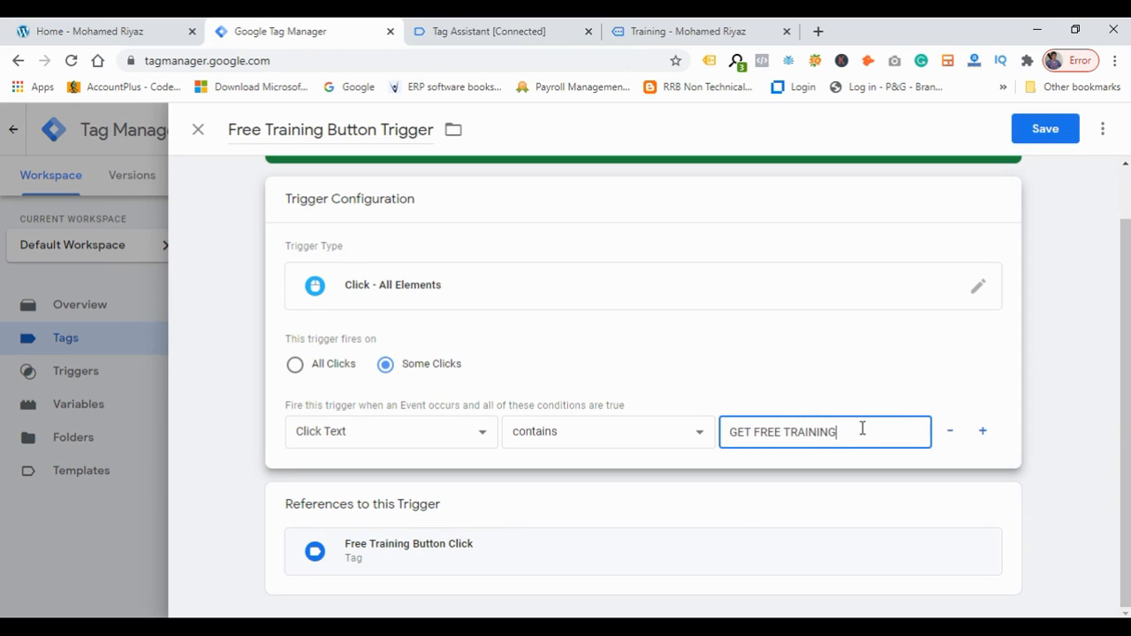
click(1048, 139)
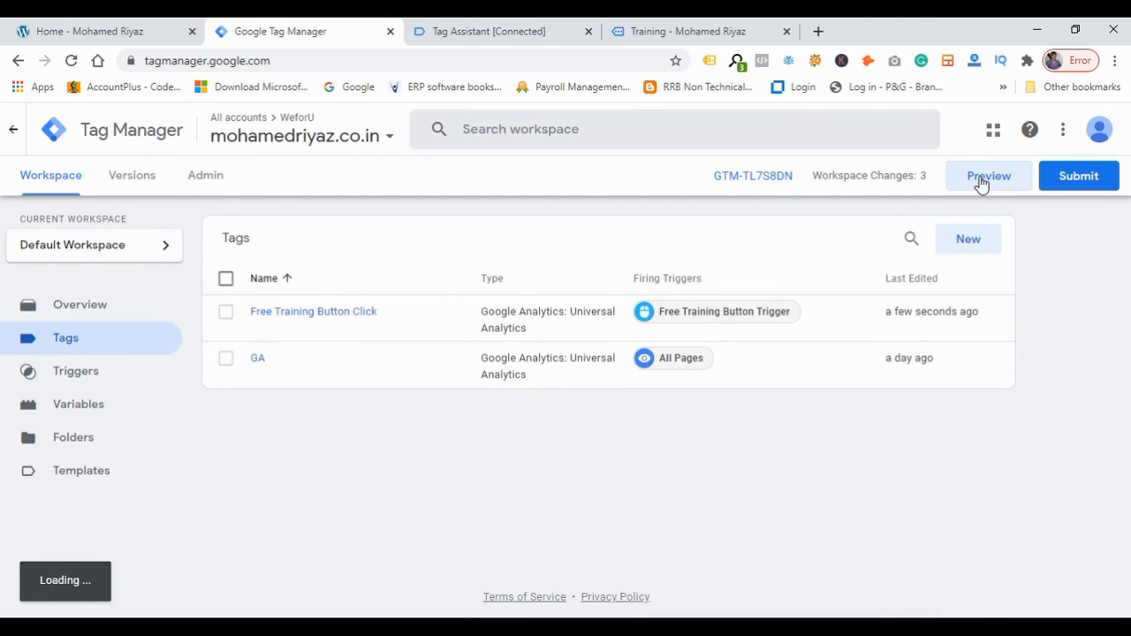
Restart Preview mode and reconnect Tag Assistant to the website.
click(988, 177)
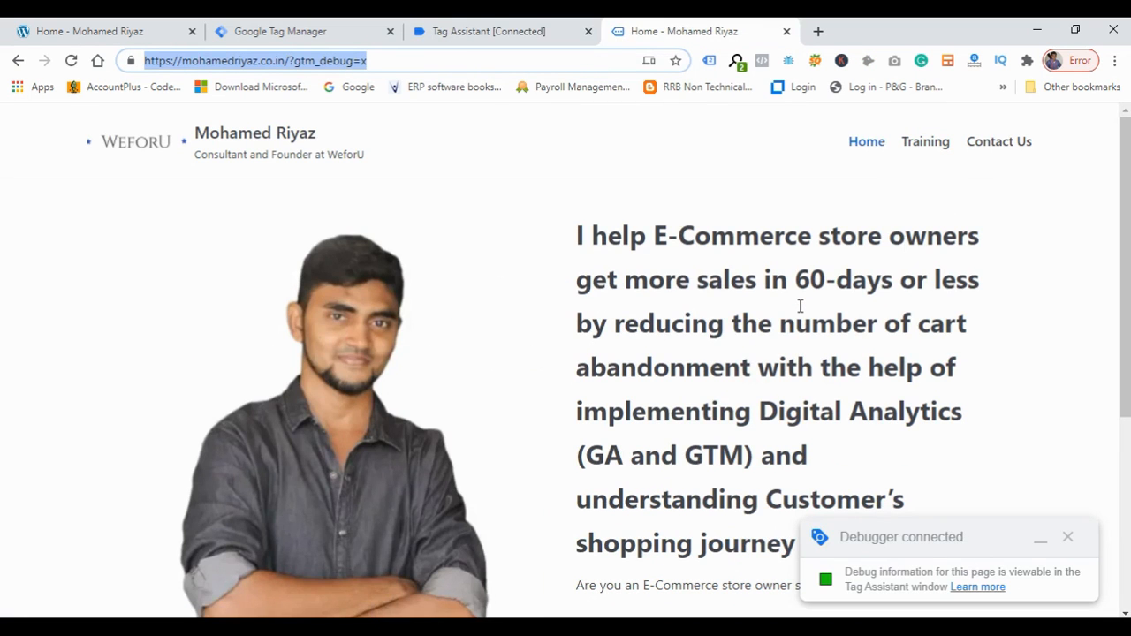
scroll(957, 393, down, 2)
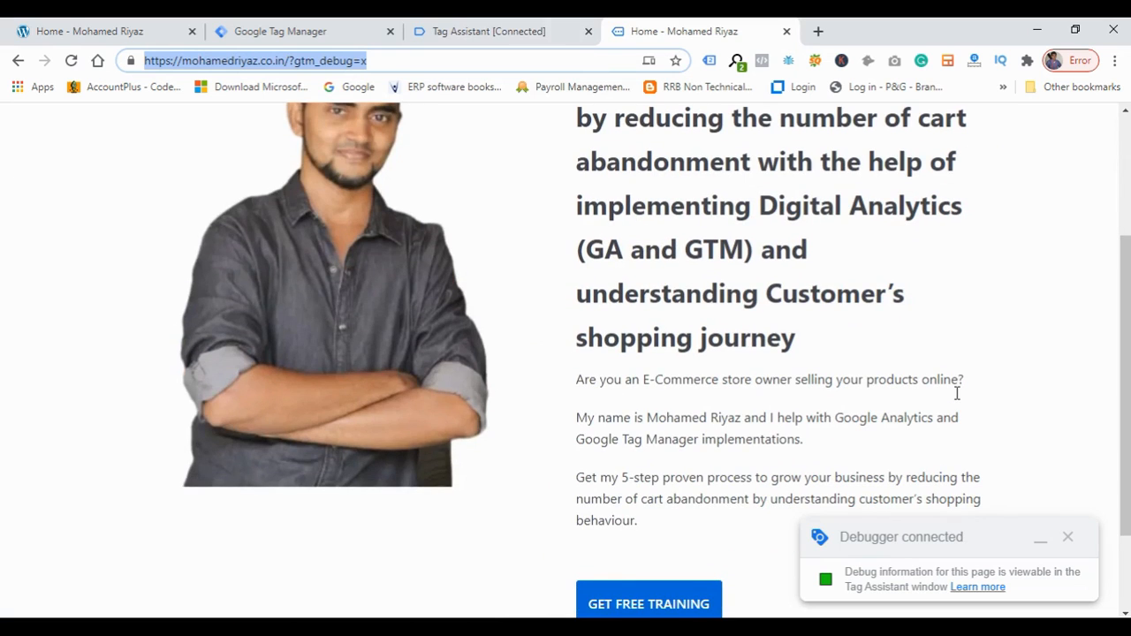
click(538, 33)
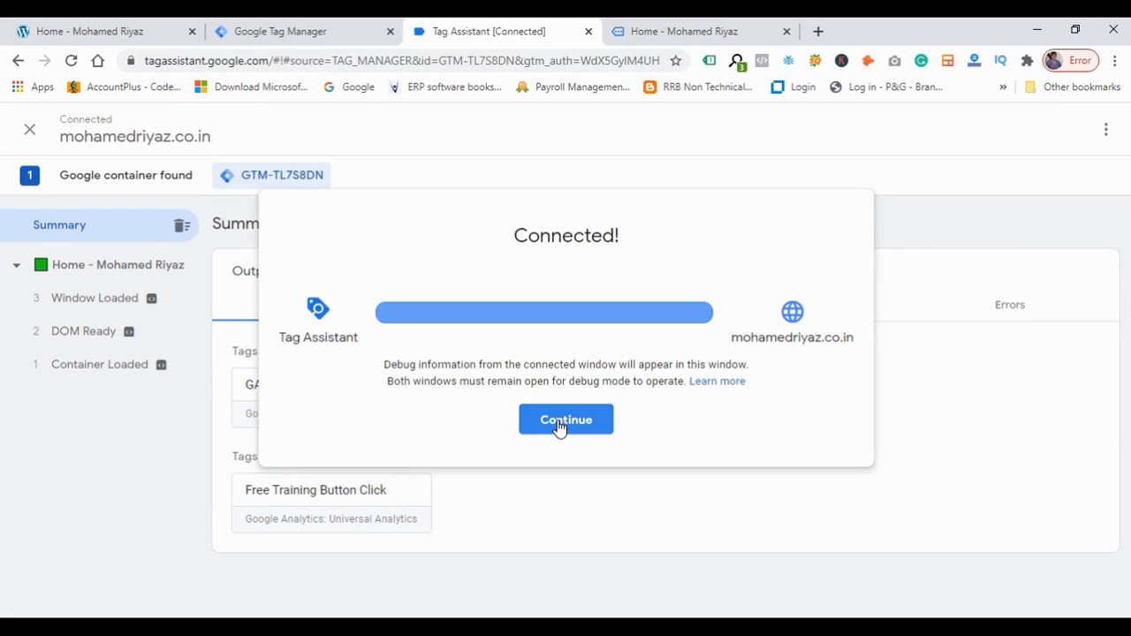
click(559, 424)
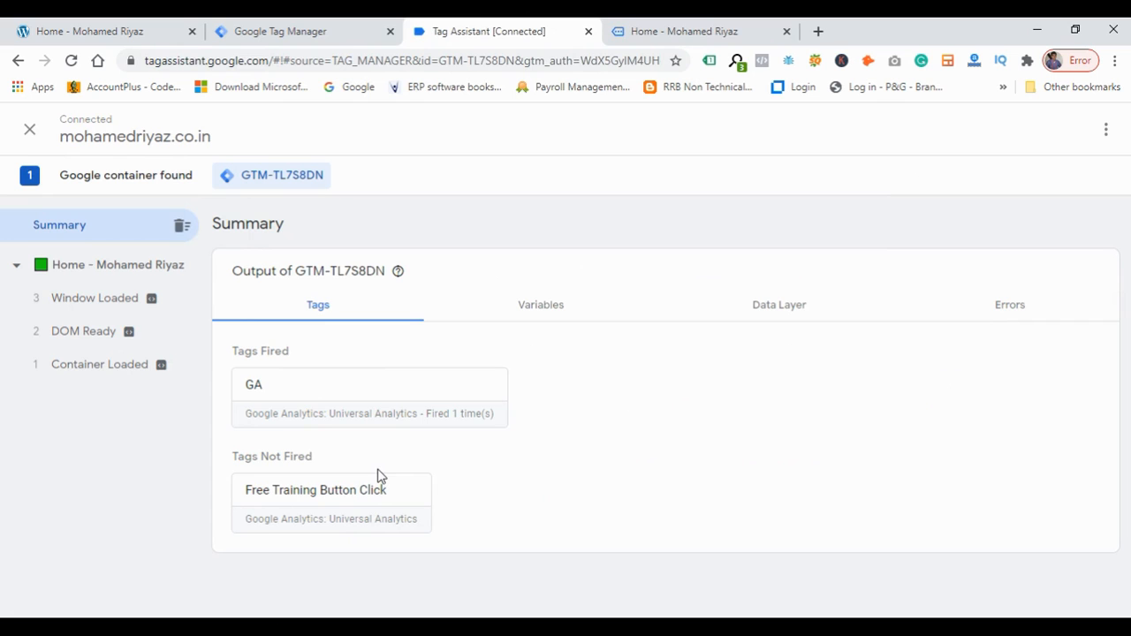
Click the Get Free Training button on the debugged homepage and check the Tag Assistant summary for the tag firing.
click(696, 29)
scroll(798, 395, down, 2)
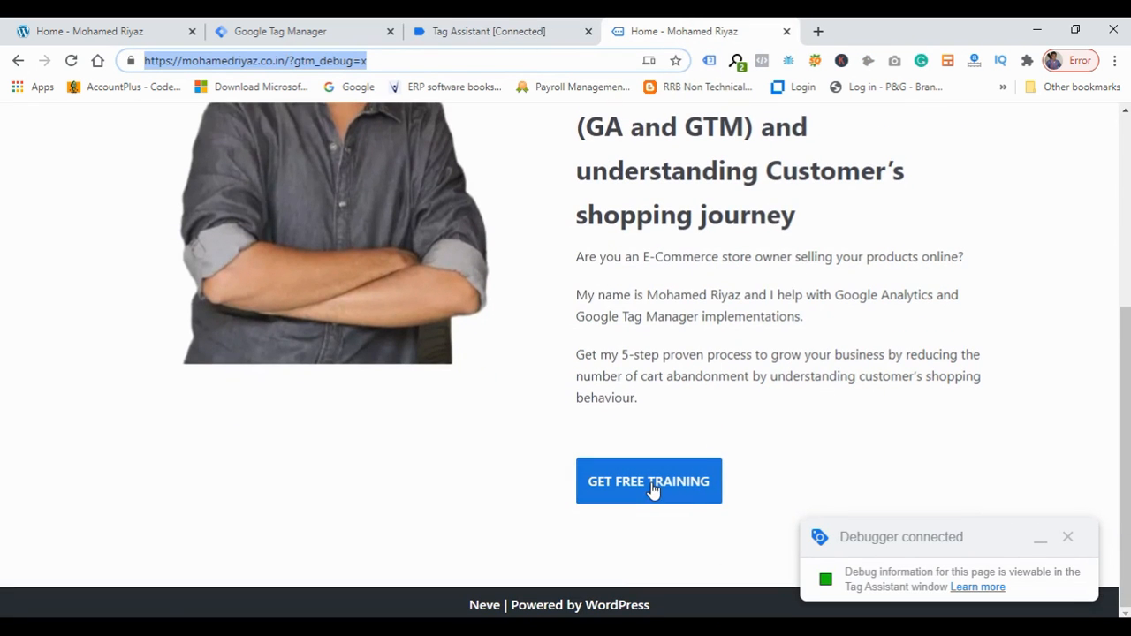
click(652, 482)
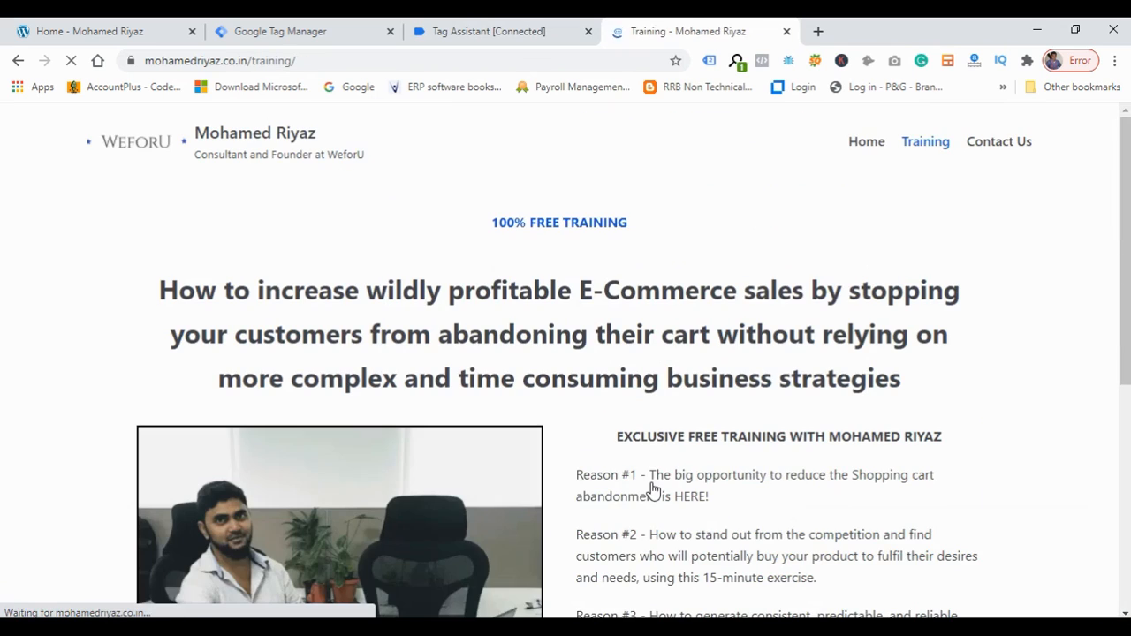
click(512, 28)
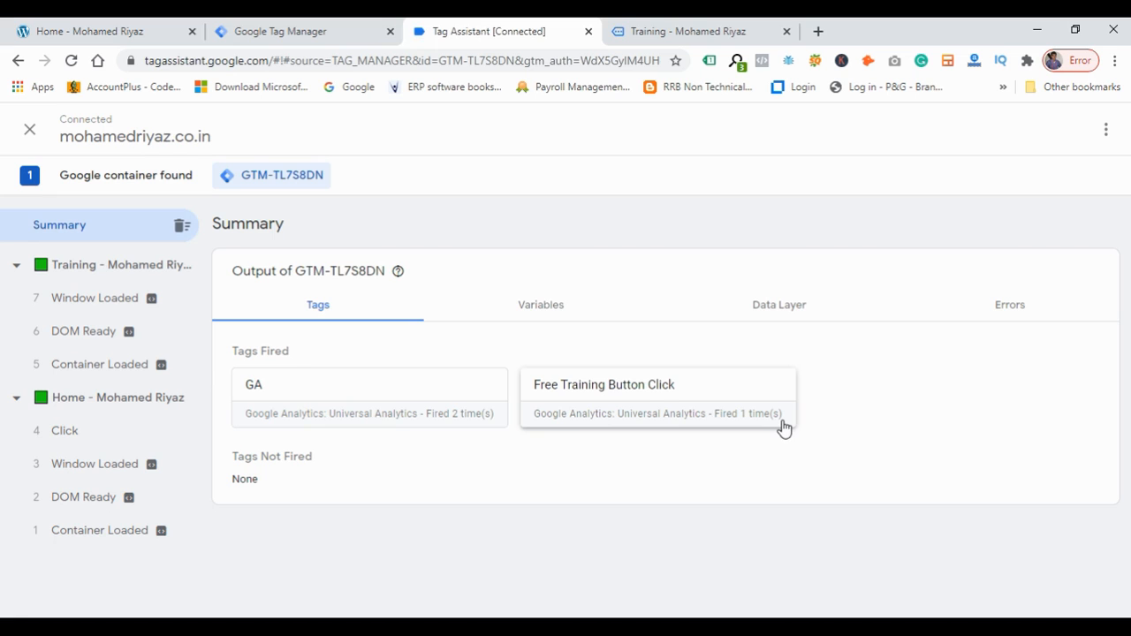
Inspect the Get Free Training button's HTML element in developer tools on the Home page tab.
click(121, 35)
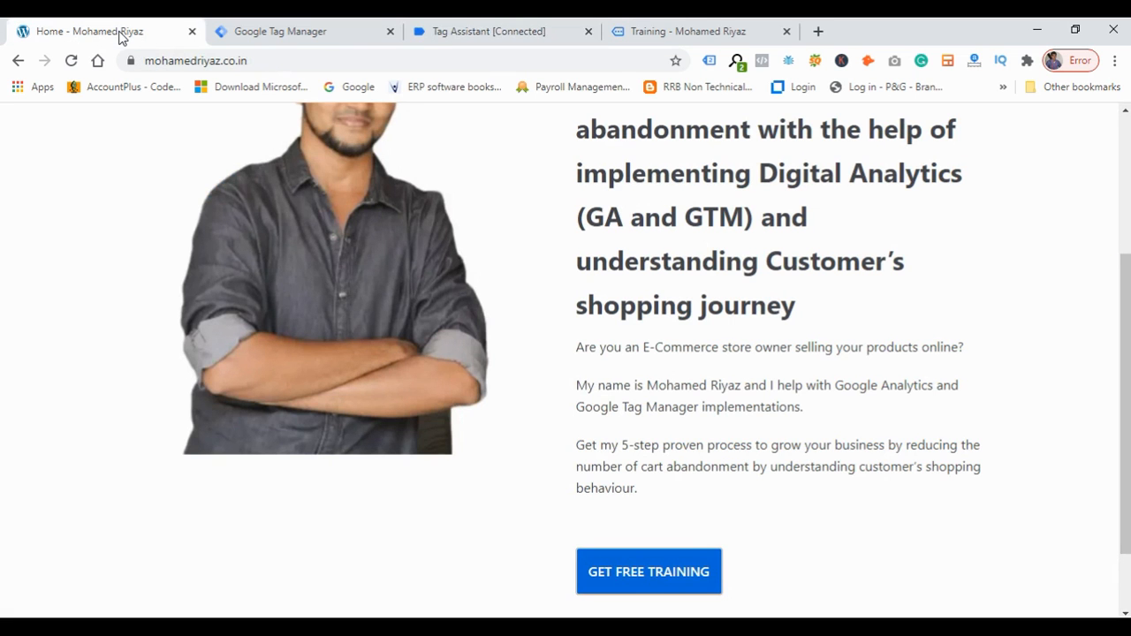
right_click(631, 578)
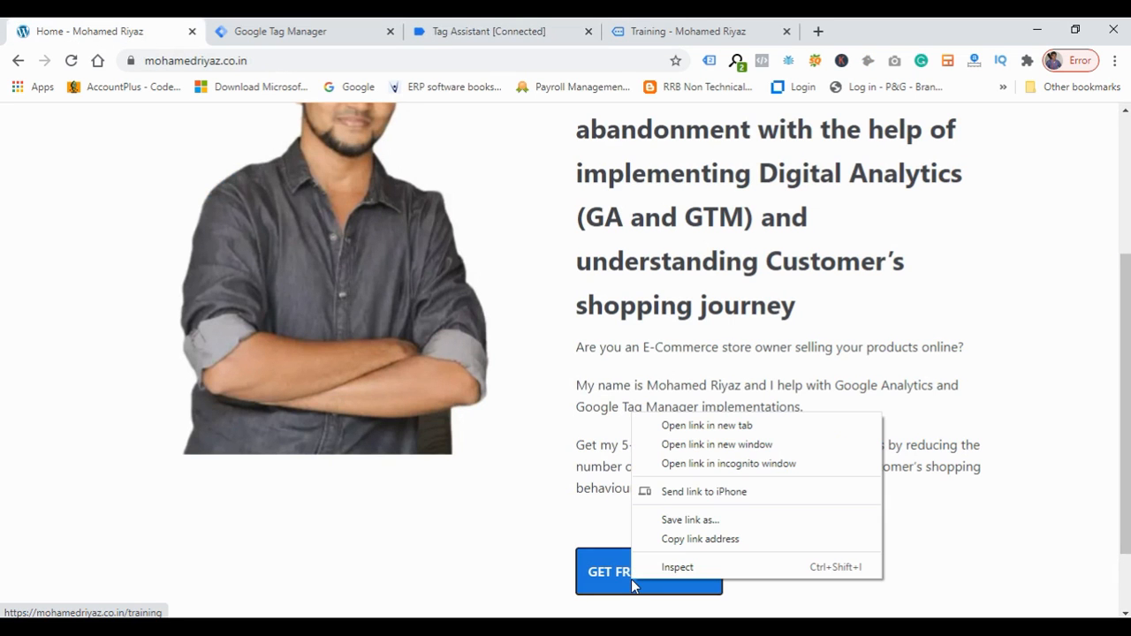
click(685, 570)
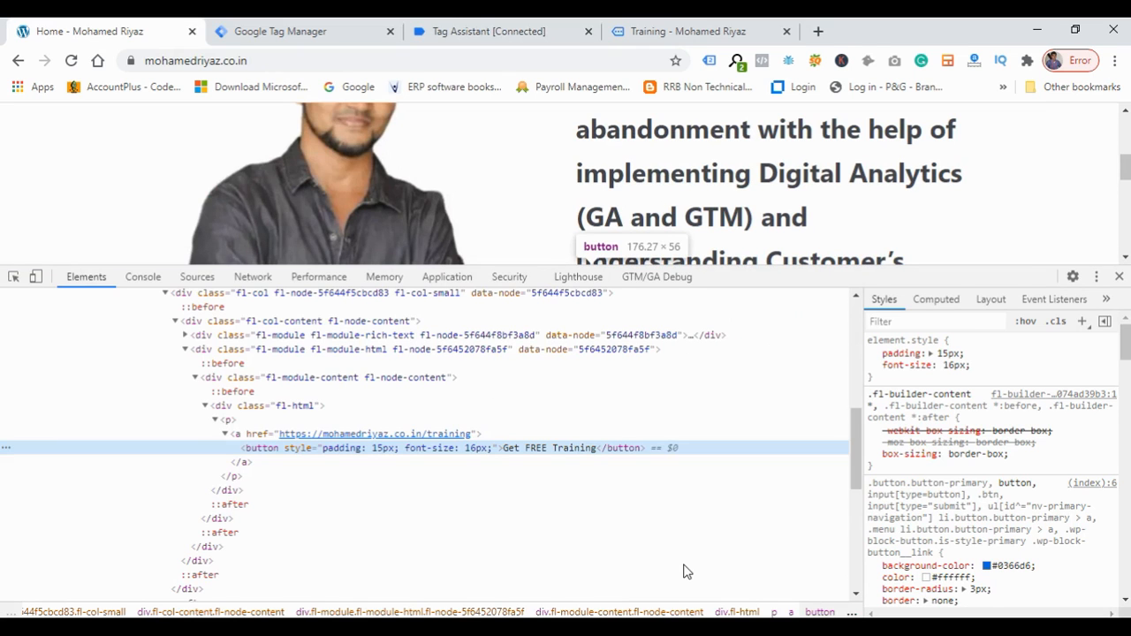
double_click(551, 448)
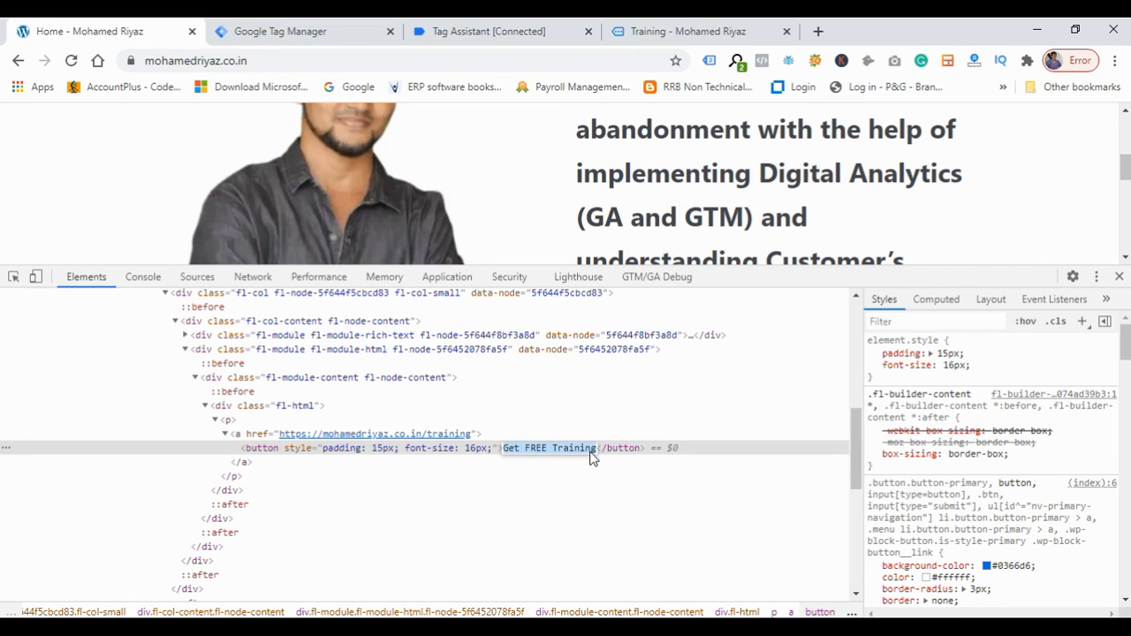
click(686, 451)
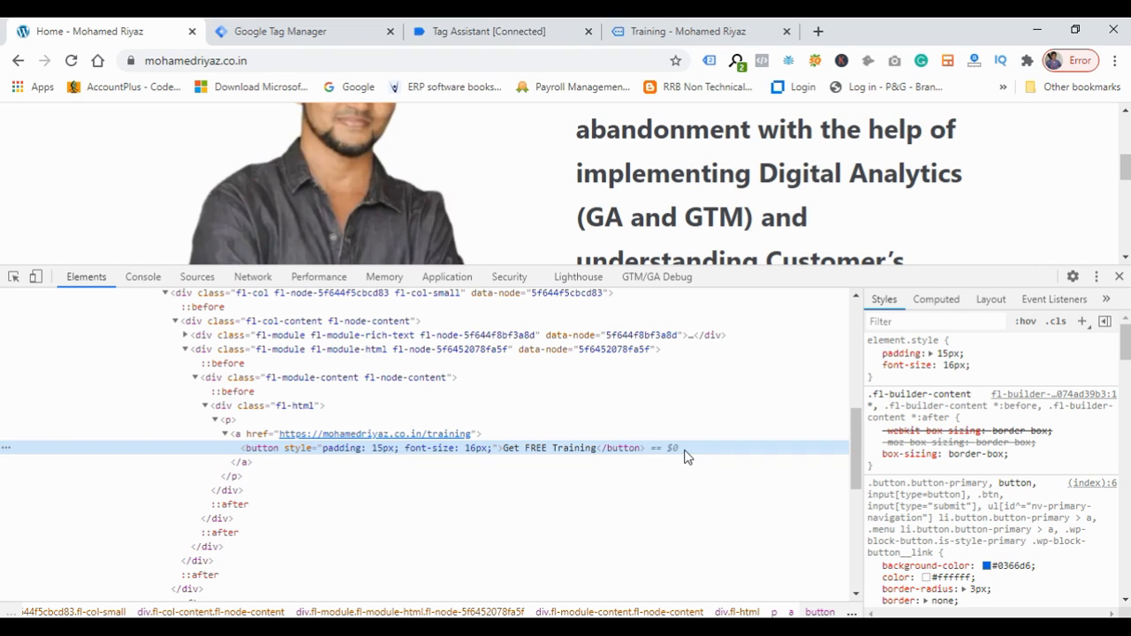
Switch to Google Analytics and open the Realtime Events report, drilling into the event_information category.
click(509, 34)
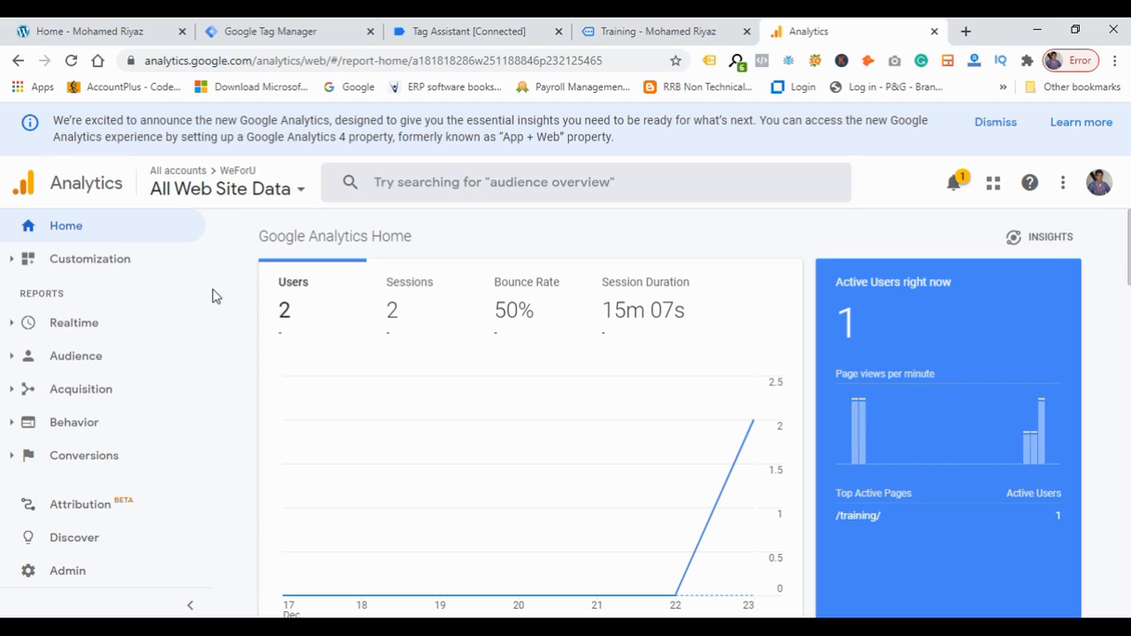
click(13, 327)
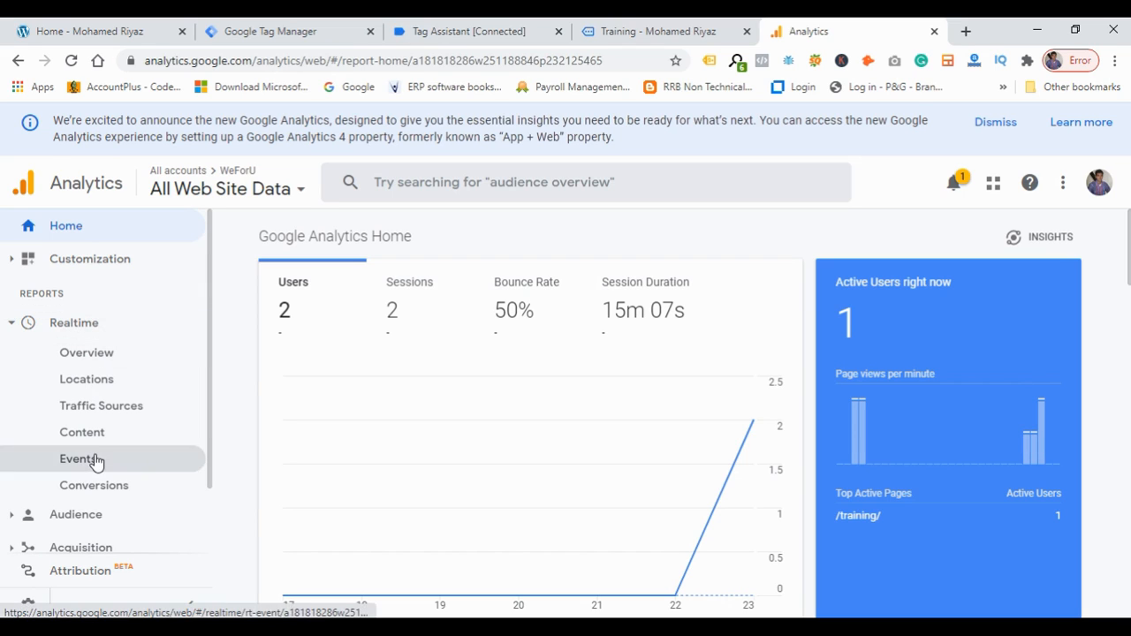
click(120, 358)
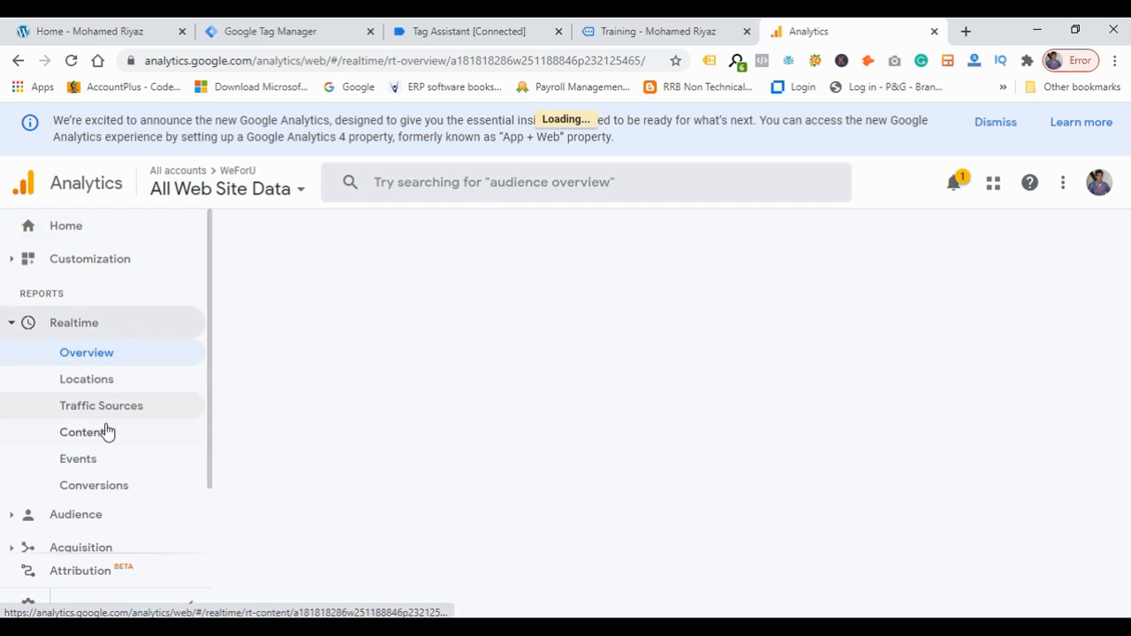
click(94, 463)
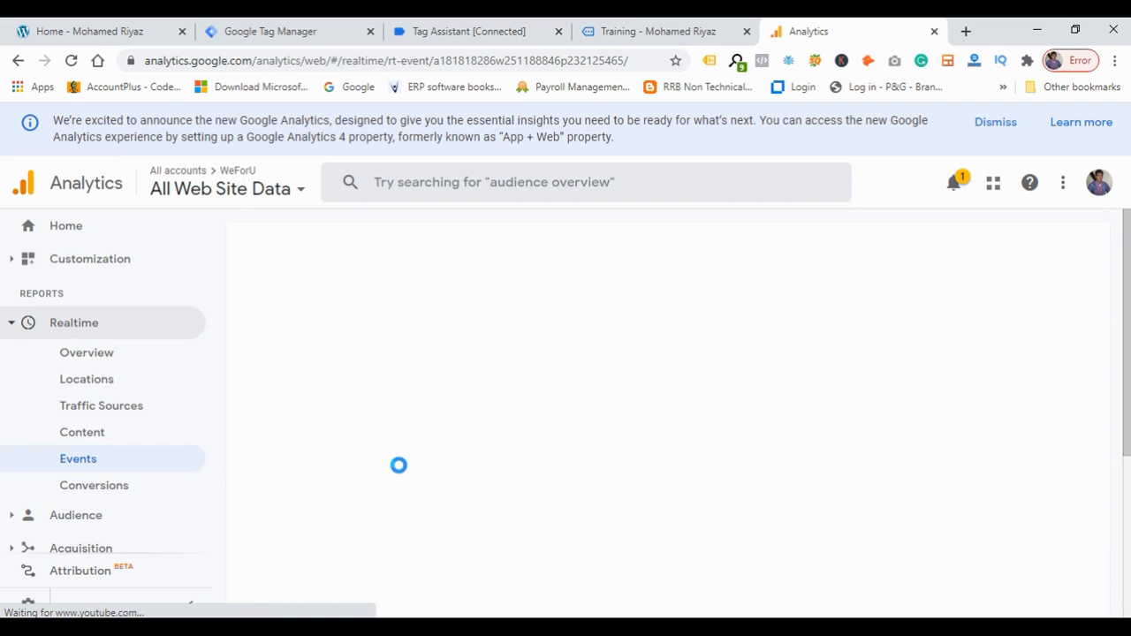
scroll(399, 466, down, 2)
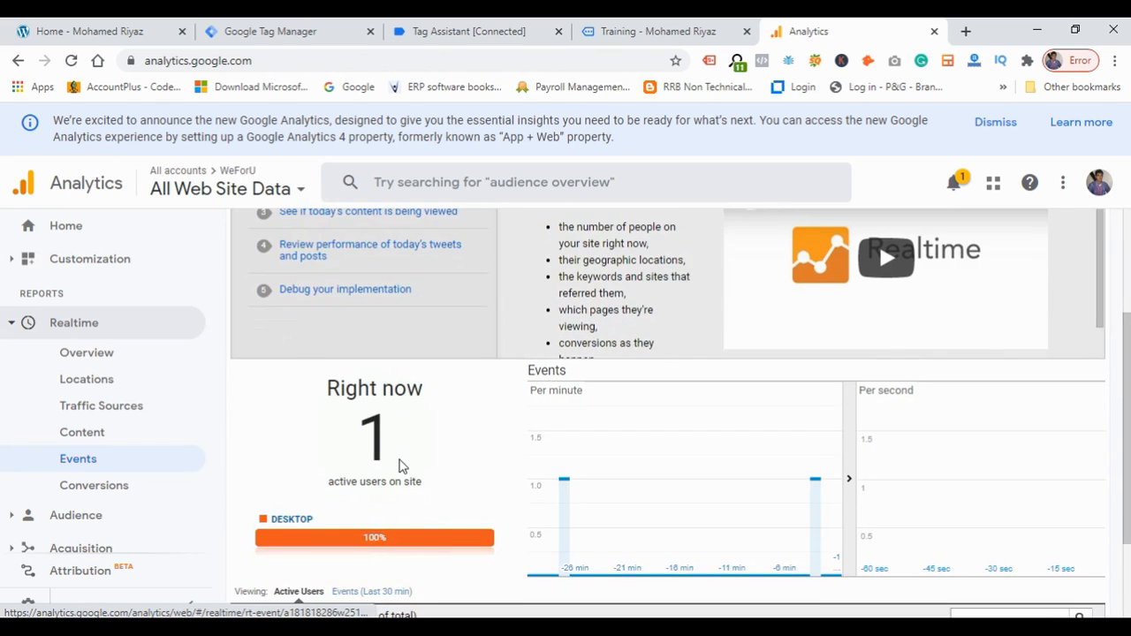
scroll(398, 466, down, 2)
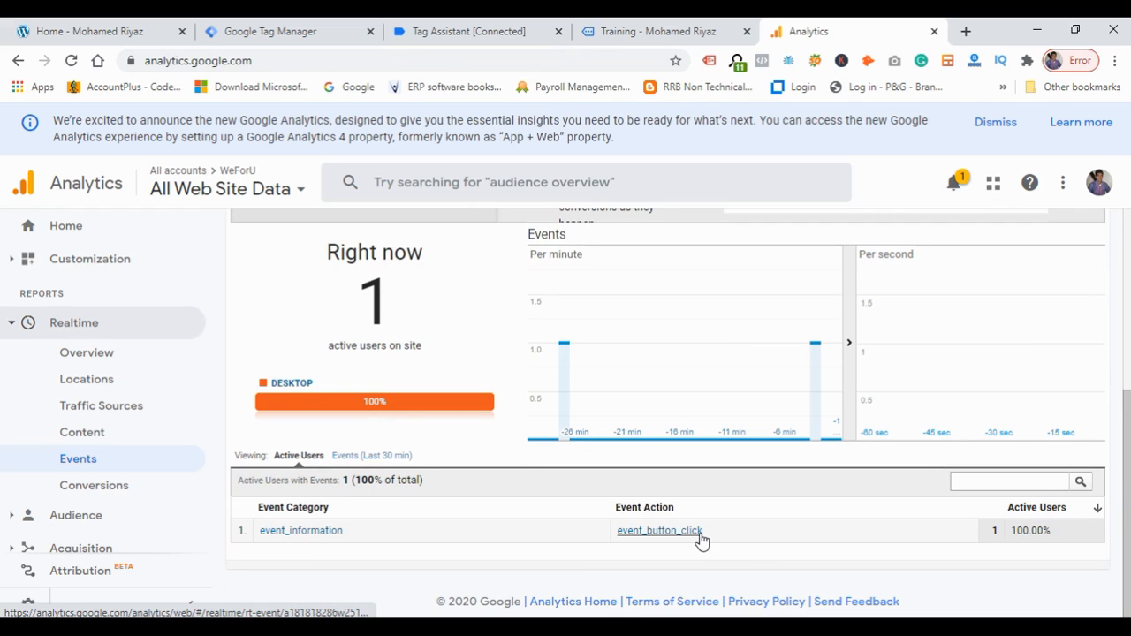
click(321, 532)
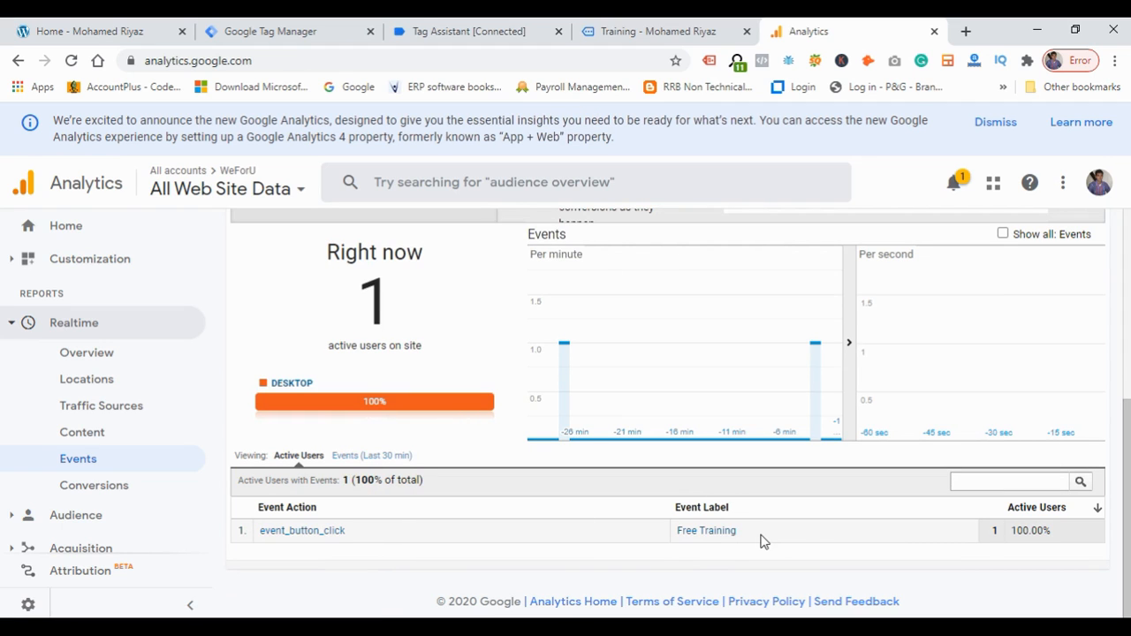
drag(763, 541, 669, 543)
click(666, 548)
Scroll through the Training page and navigate back to the previous page.
click(629, 32)
scroll(777, 369, down, 1)
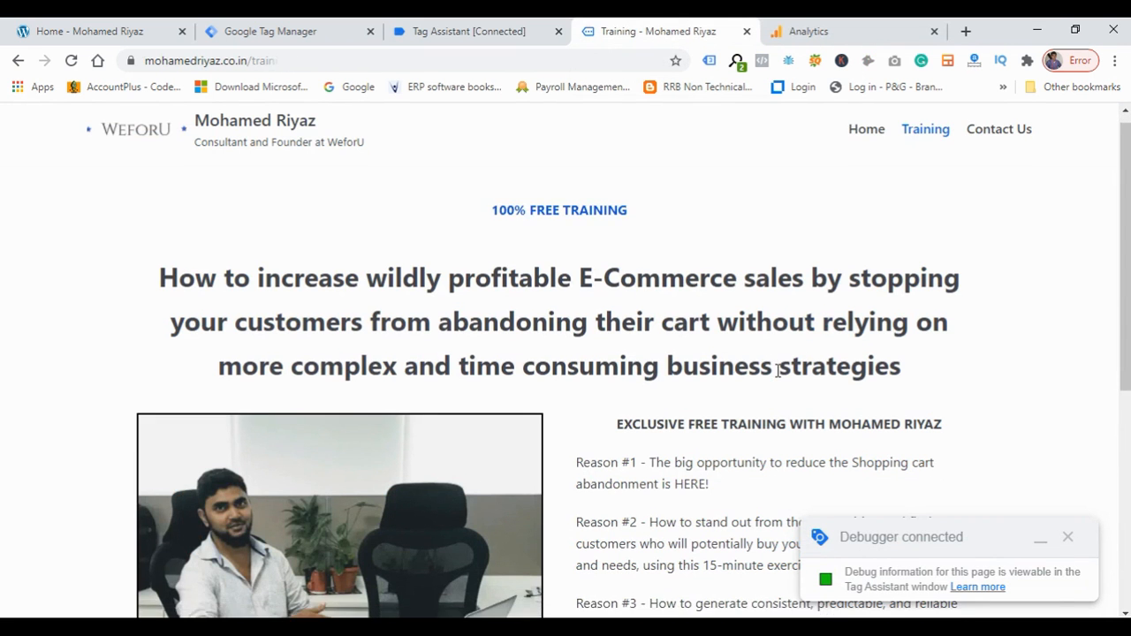
scroll(778, 369, down, 5)
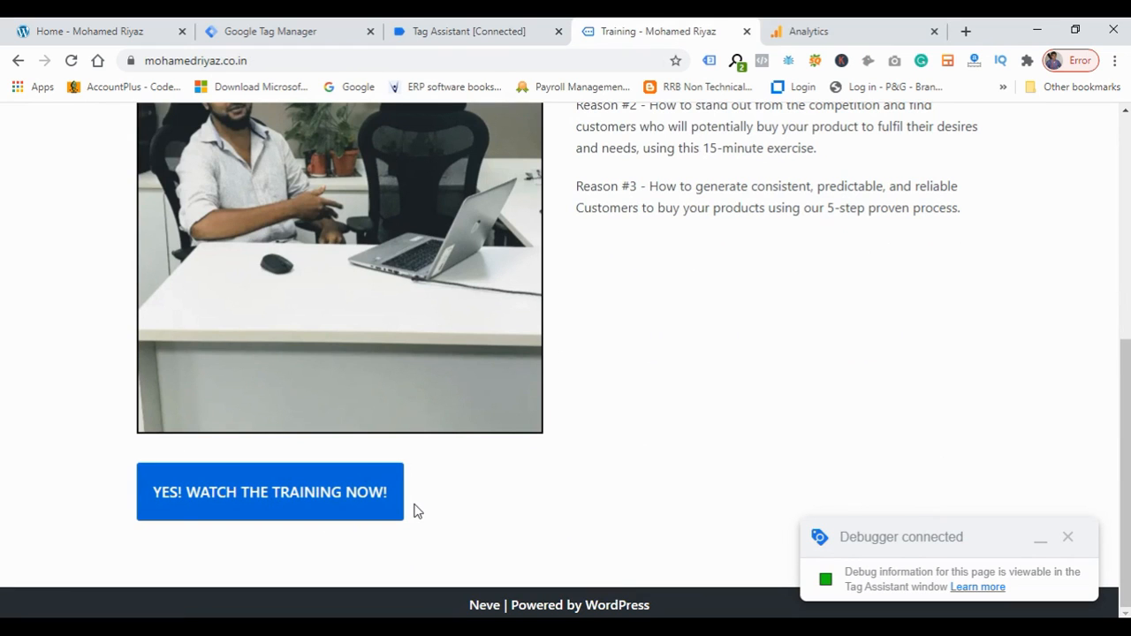
scroll(568, 473, up, 1)
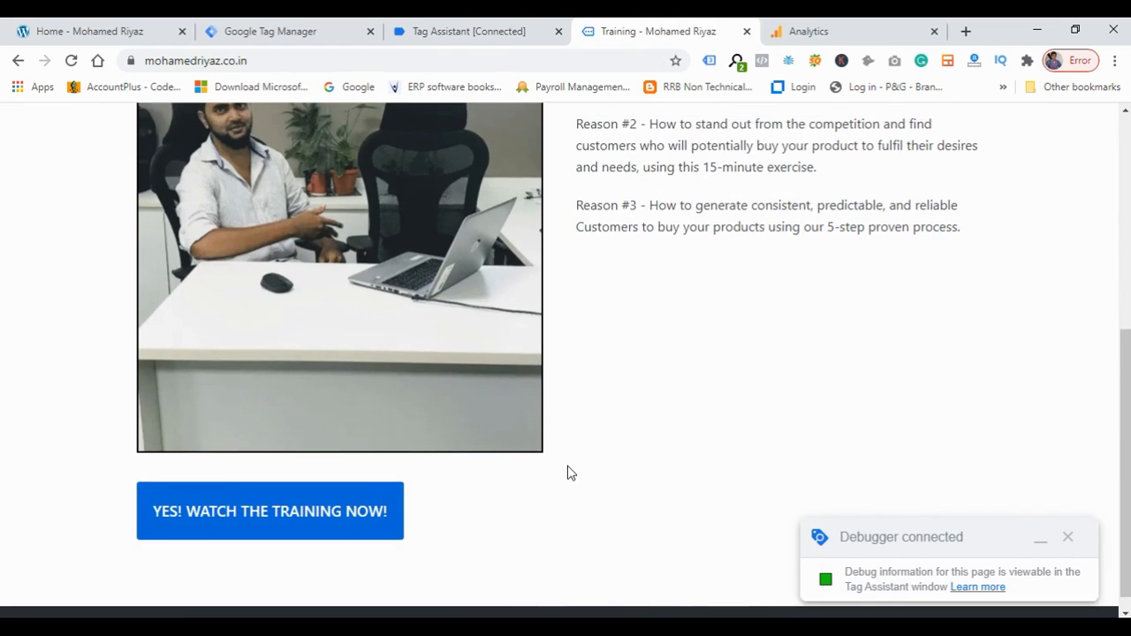
scroll(567, 473, up, 5)
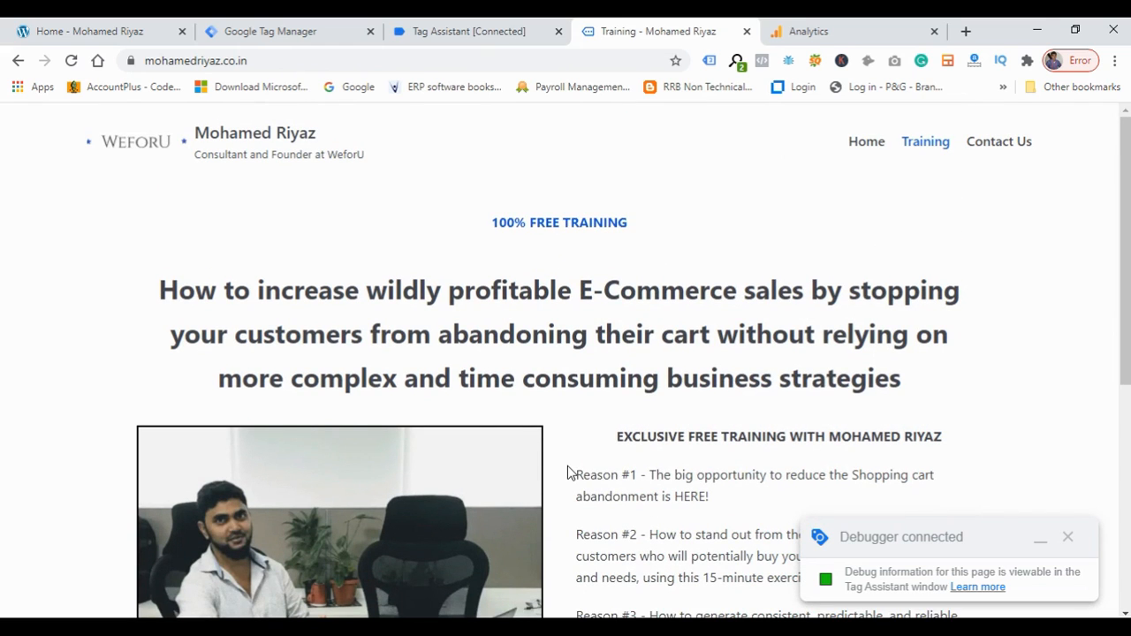
click(20, 60)
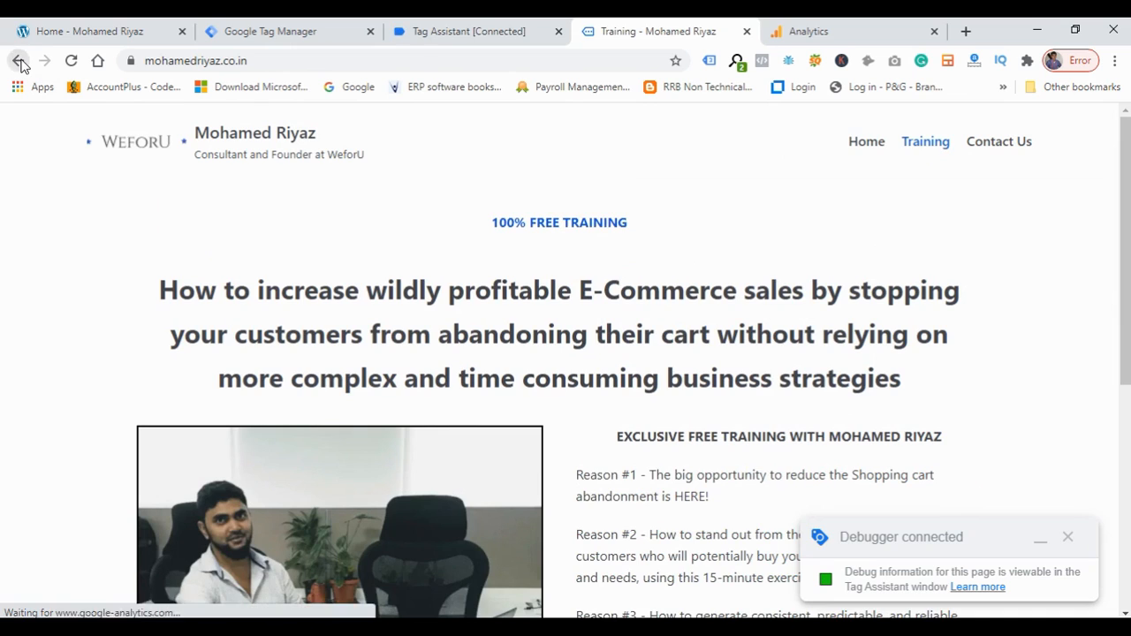